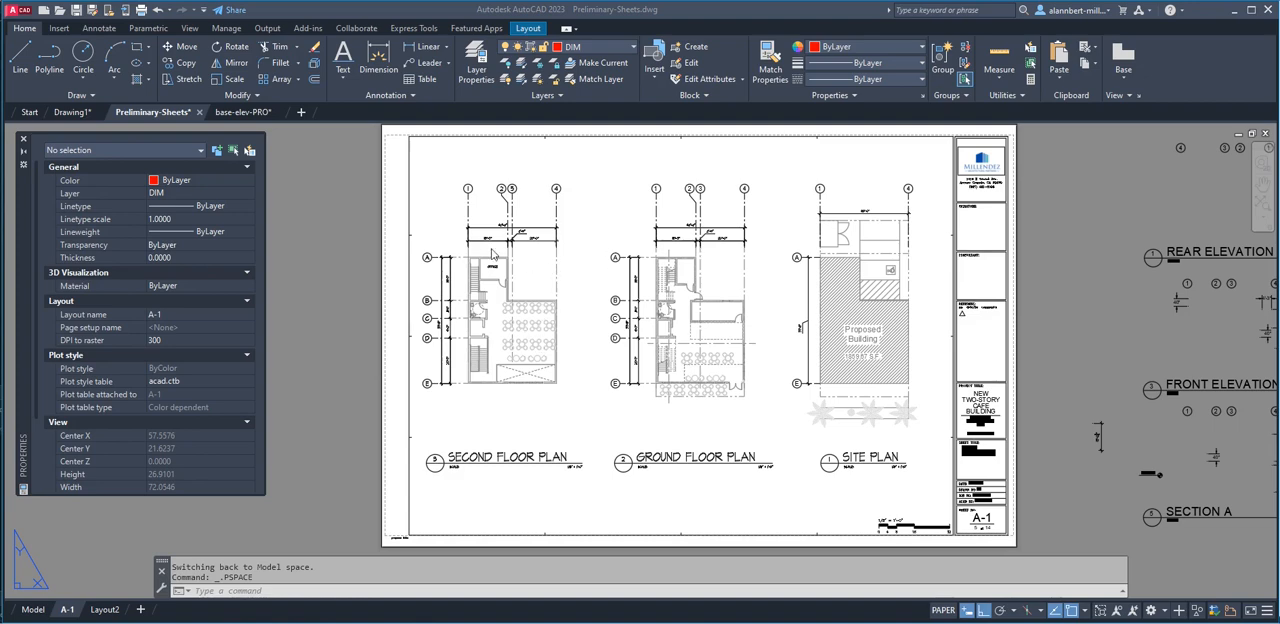
Activate model space inside the second floor plan's viewport at the office room
scroll(500, 268, "up", 10)
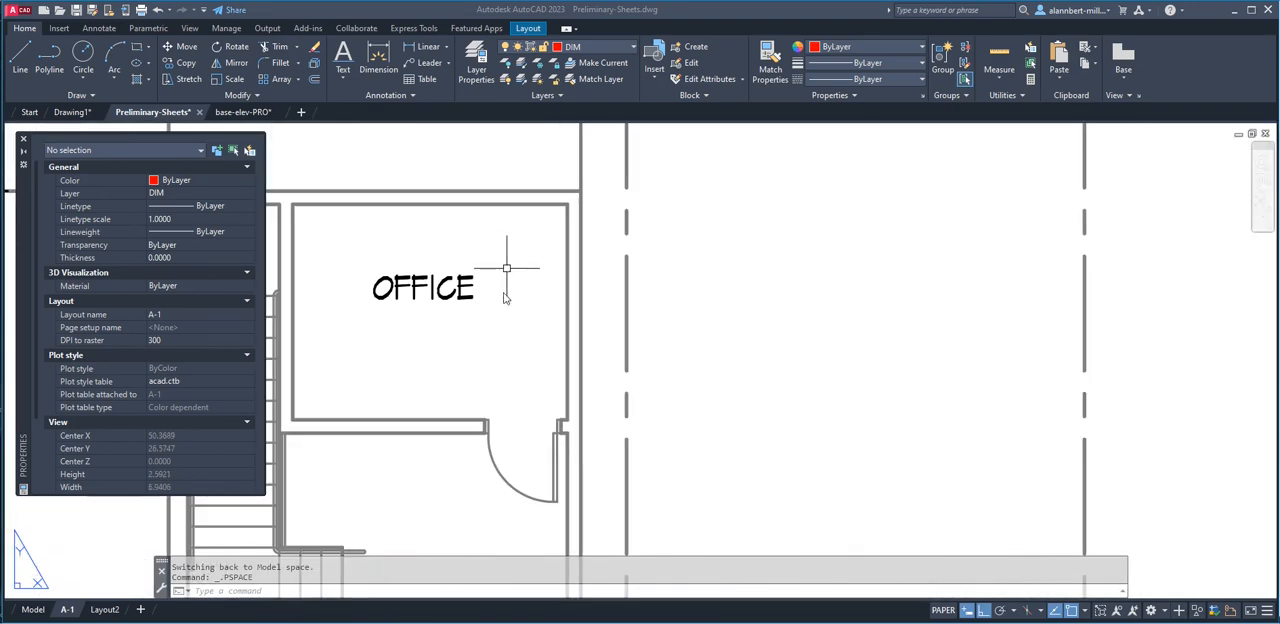
scroll(527, 313, "down", 5)
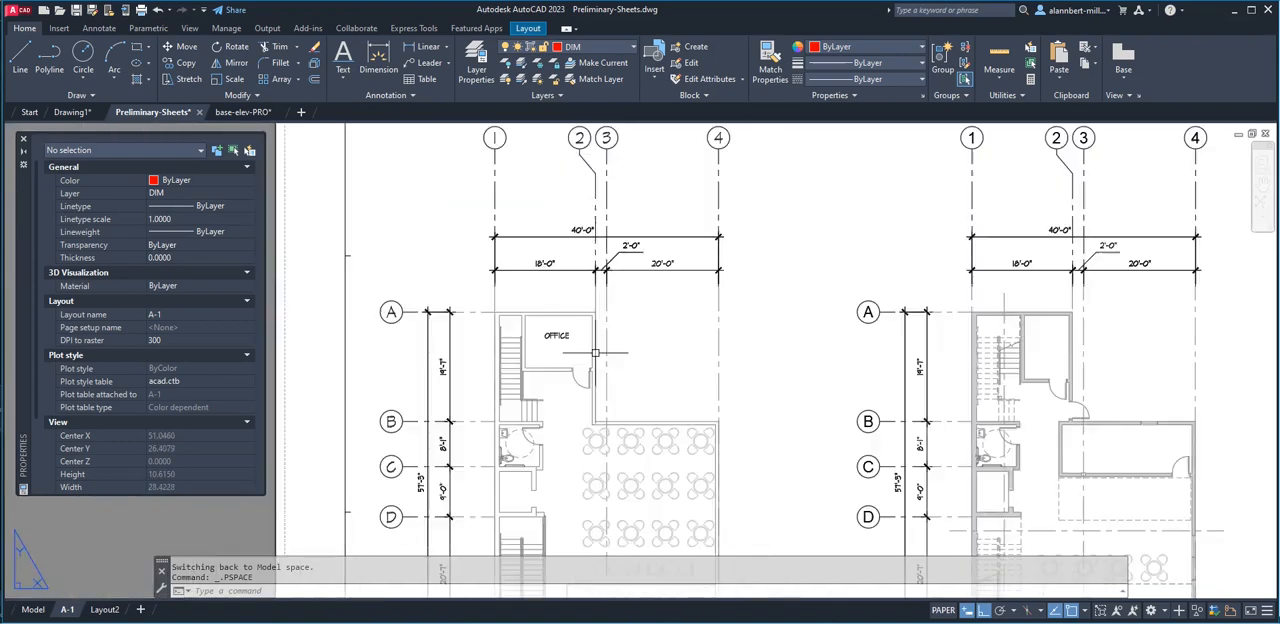
scroll(527, 313, "up", 8)
scroll(527, 313, "down", 4)
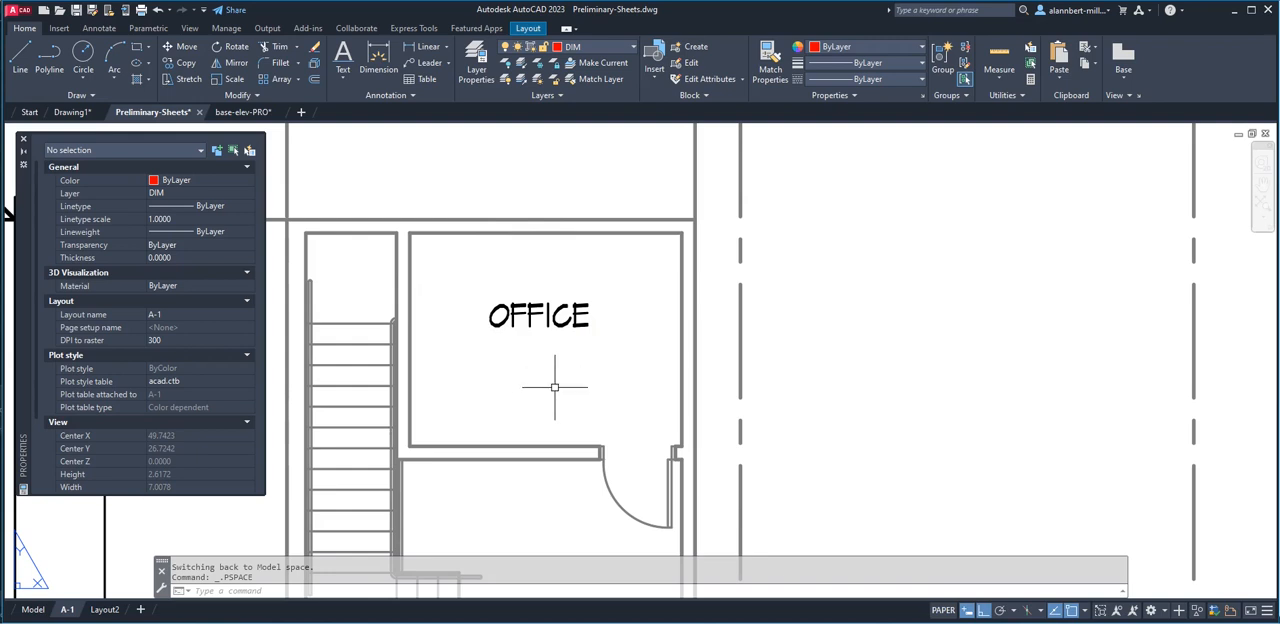
scroll(594, 372, "down", 3)
scroll(600, 375, "up", 1)
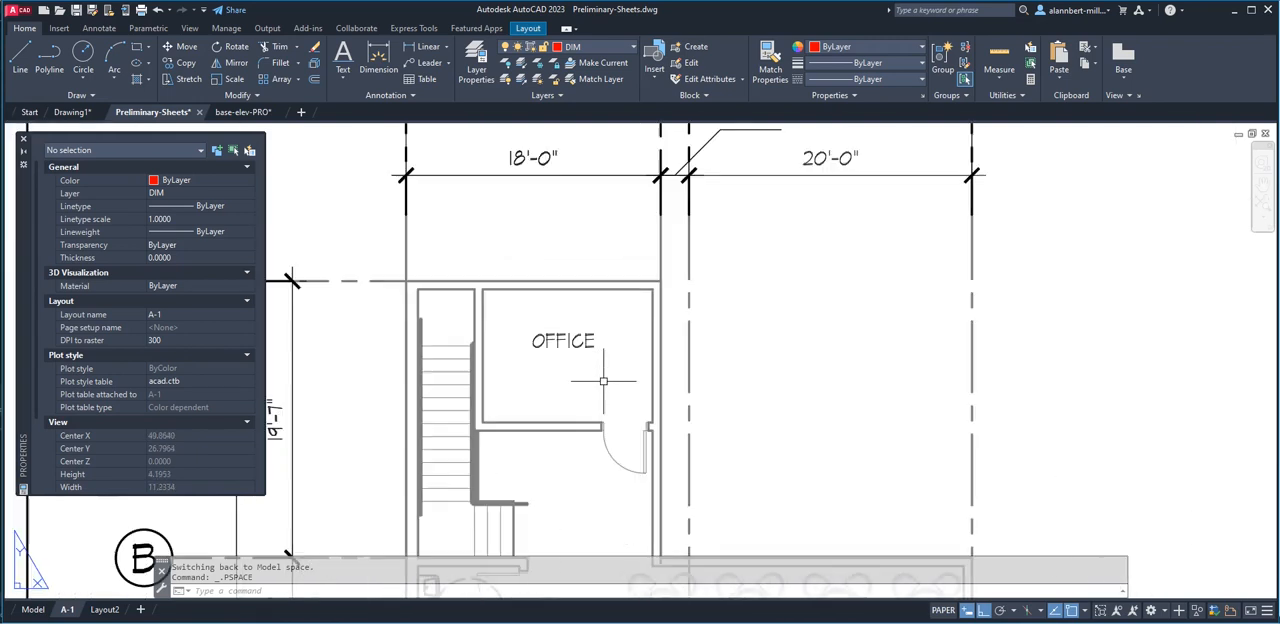
double_click(570, 373)
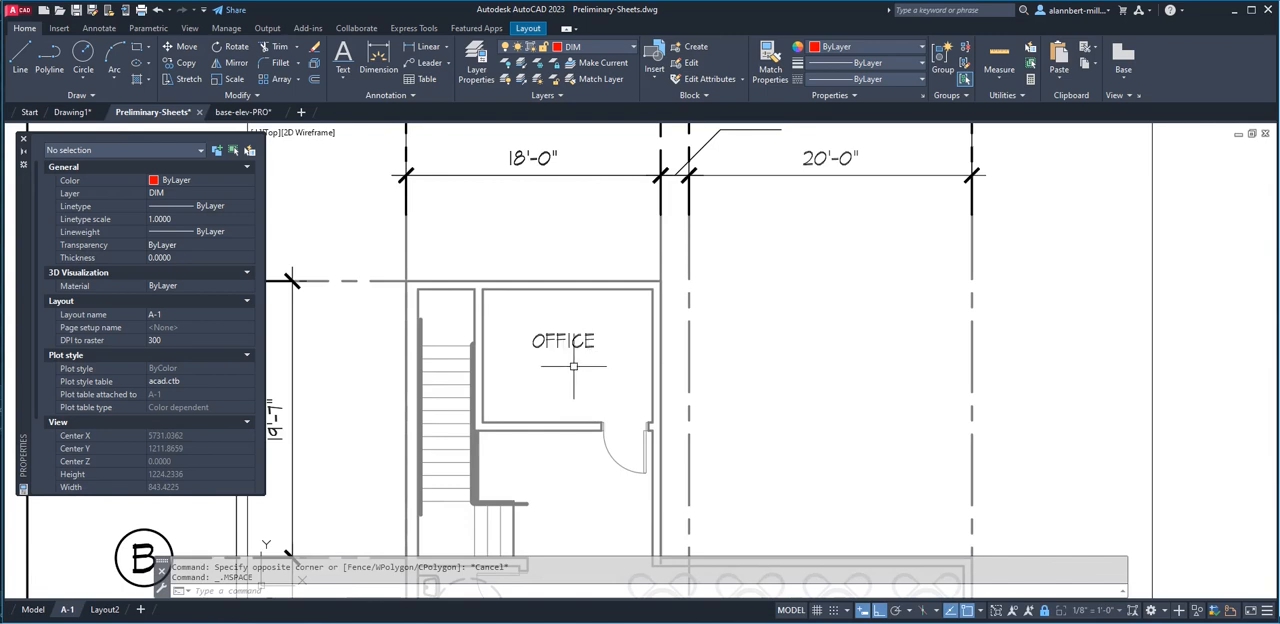
Measure the office's area by its four inner wall corners
type("area")
key("Return")
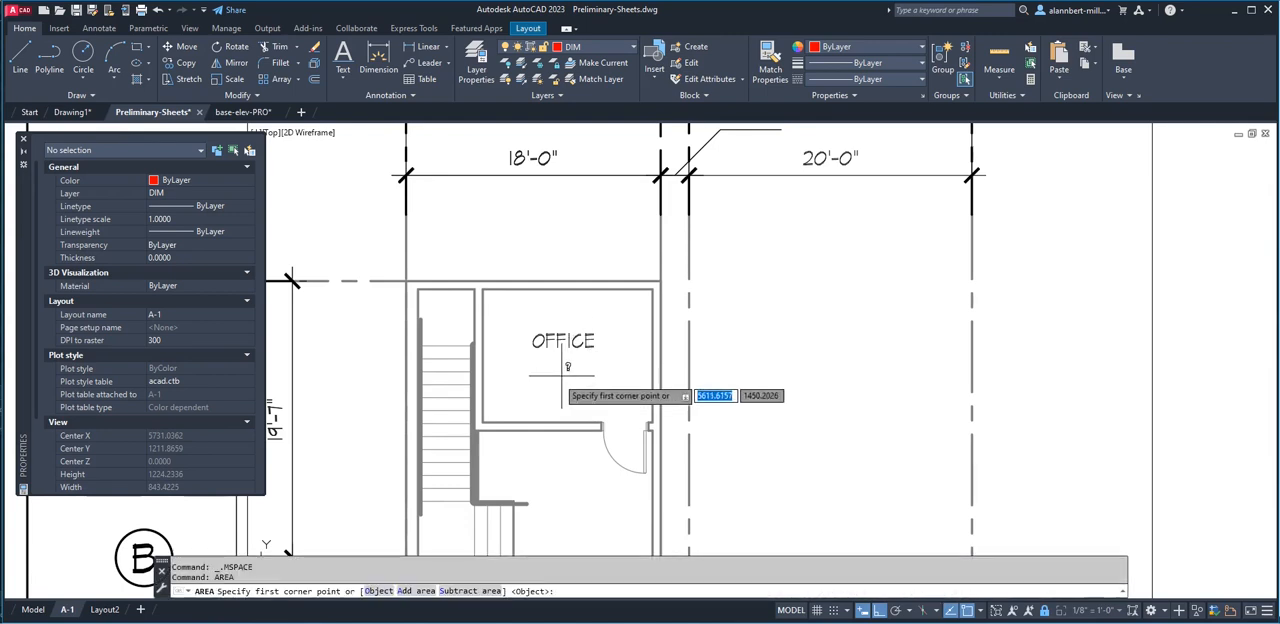
left_click(483, 421)
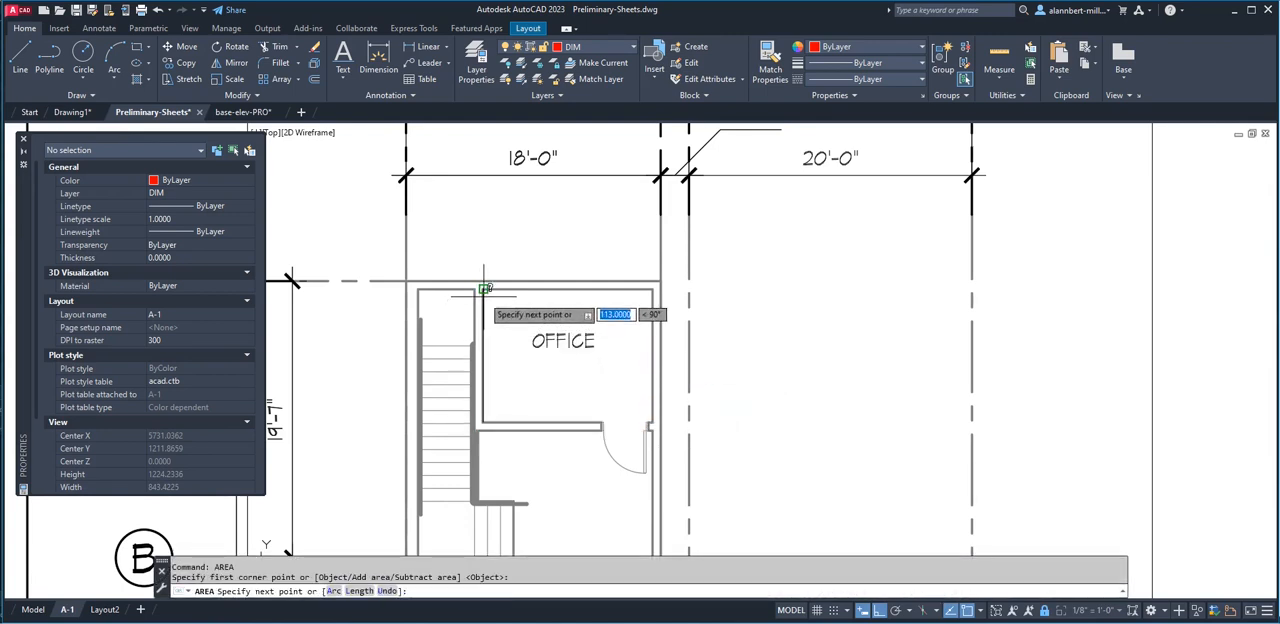
left_click(483, 290)
left_click(652, 290)
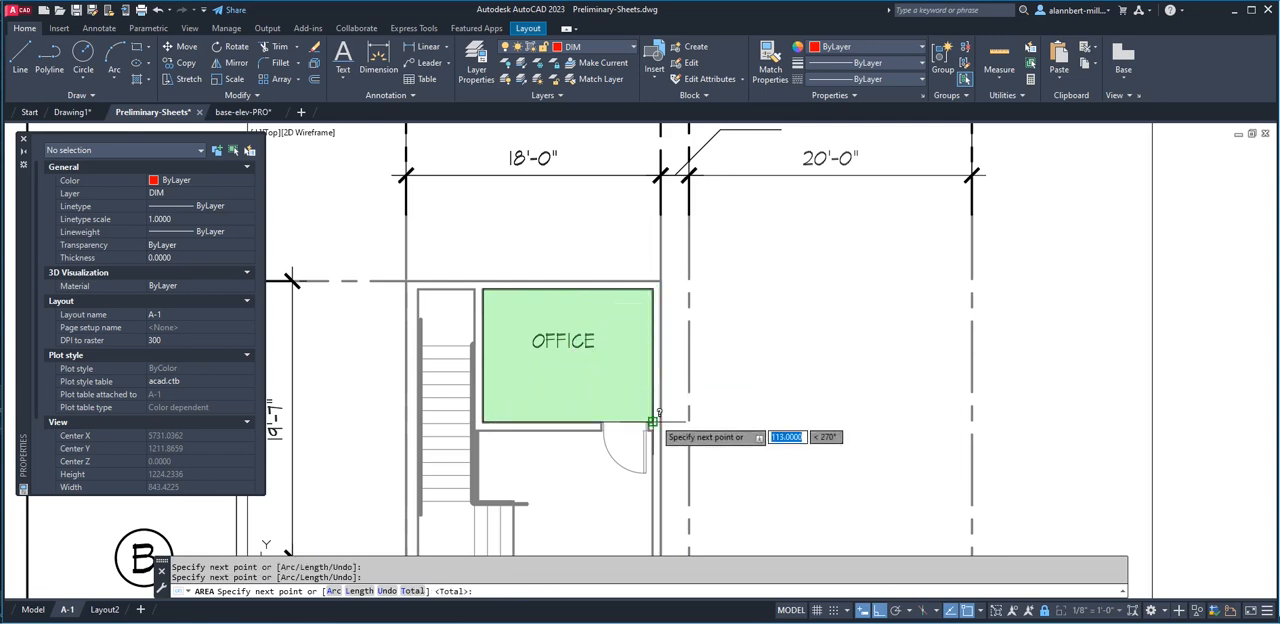
left_click(652, 421)
key("Return")
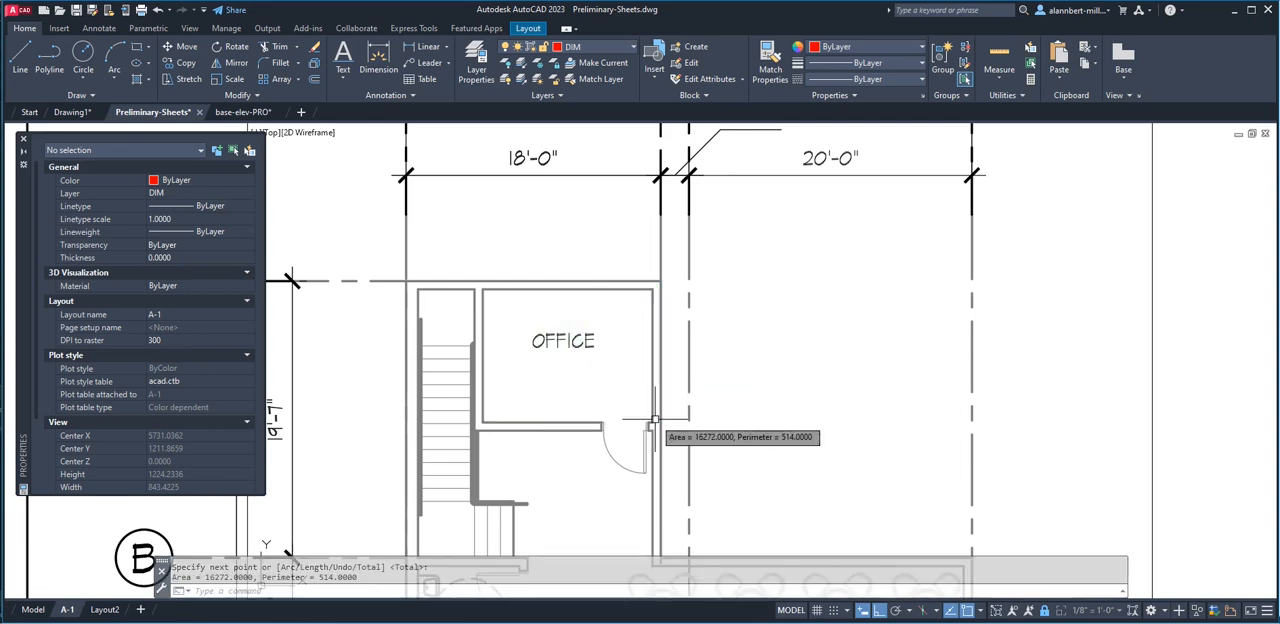
Copy the measured area 16272.0000 from the command history into the QuickCalc calculator
left_click_drag(338, 556, 340, 497)
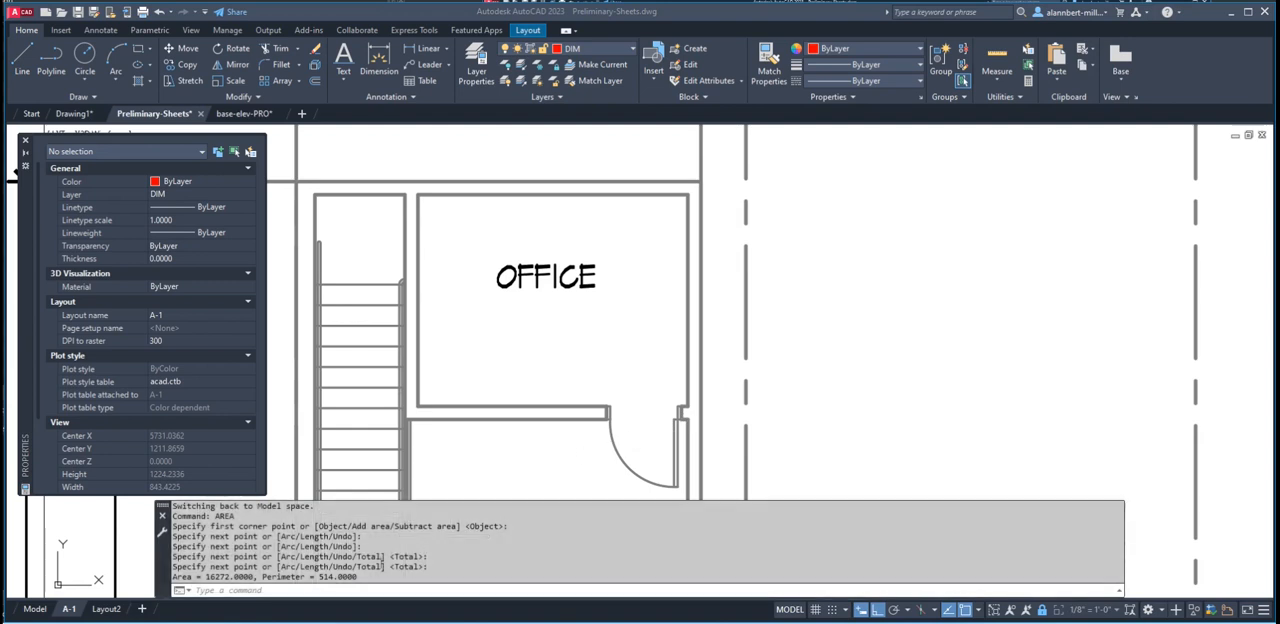
left_click_drag(256, 578, 202, 580)
key("ctrl+c")
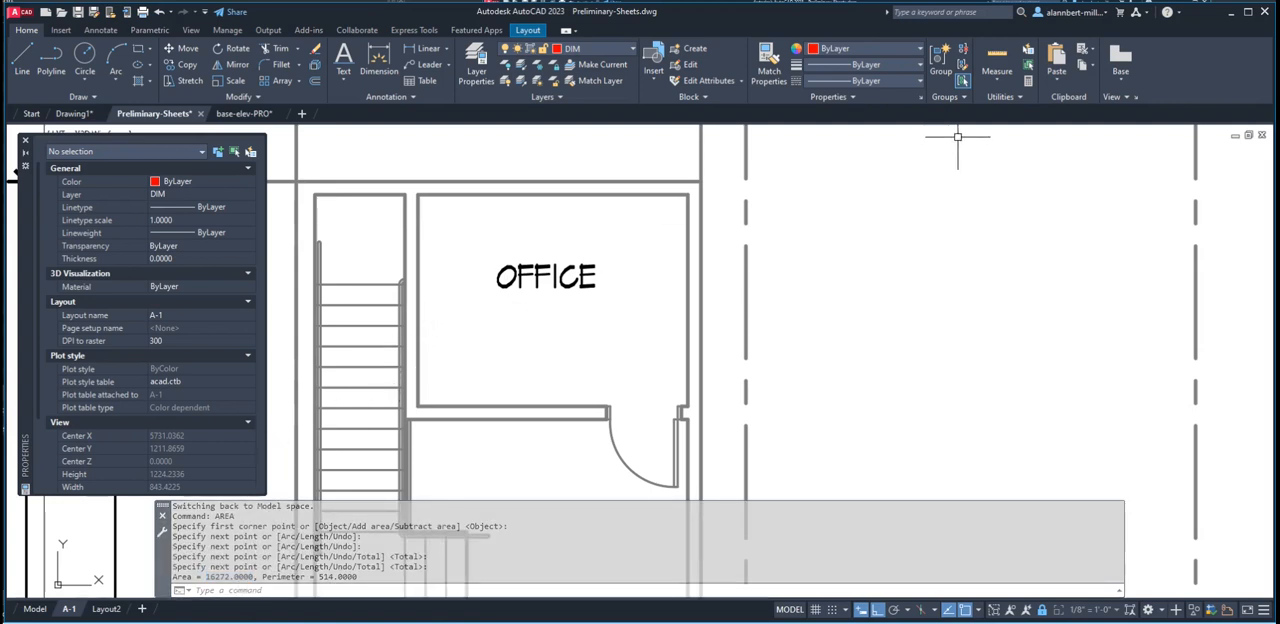
left_click(1028, 82)
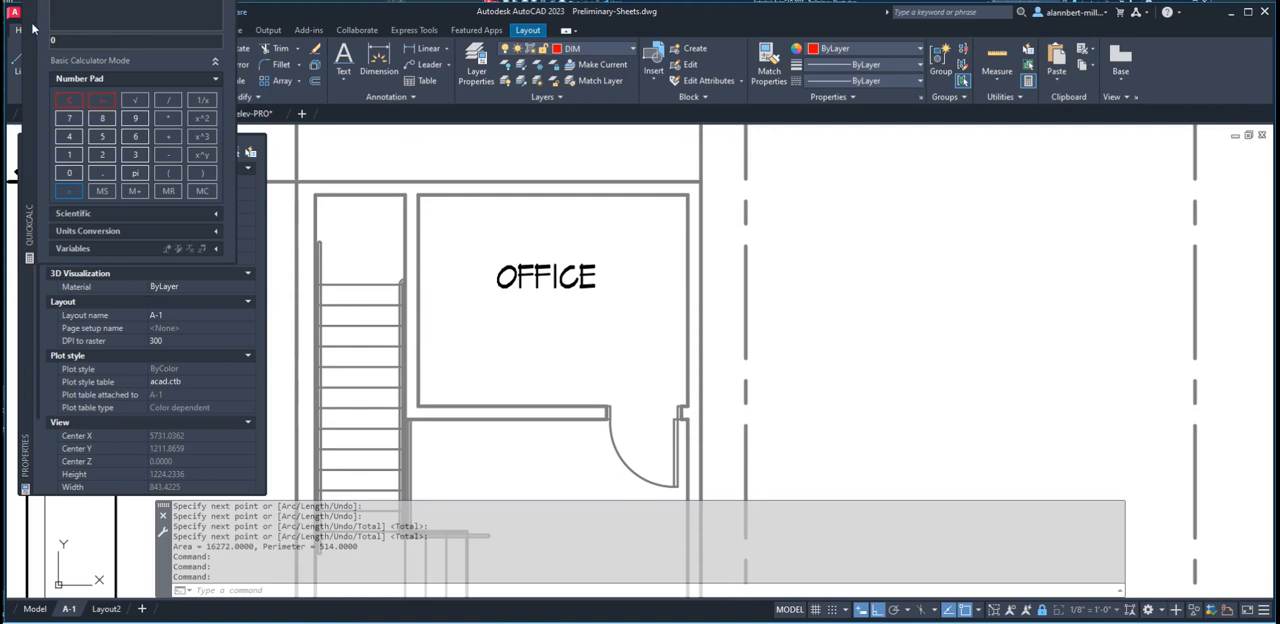
left_click_drag(32, 28, 176, 99)
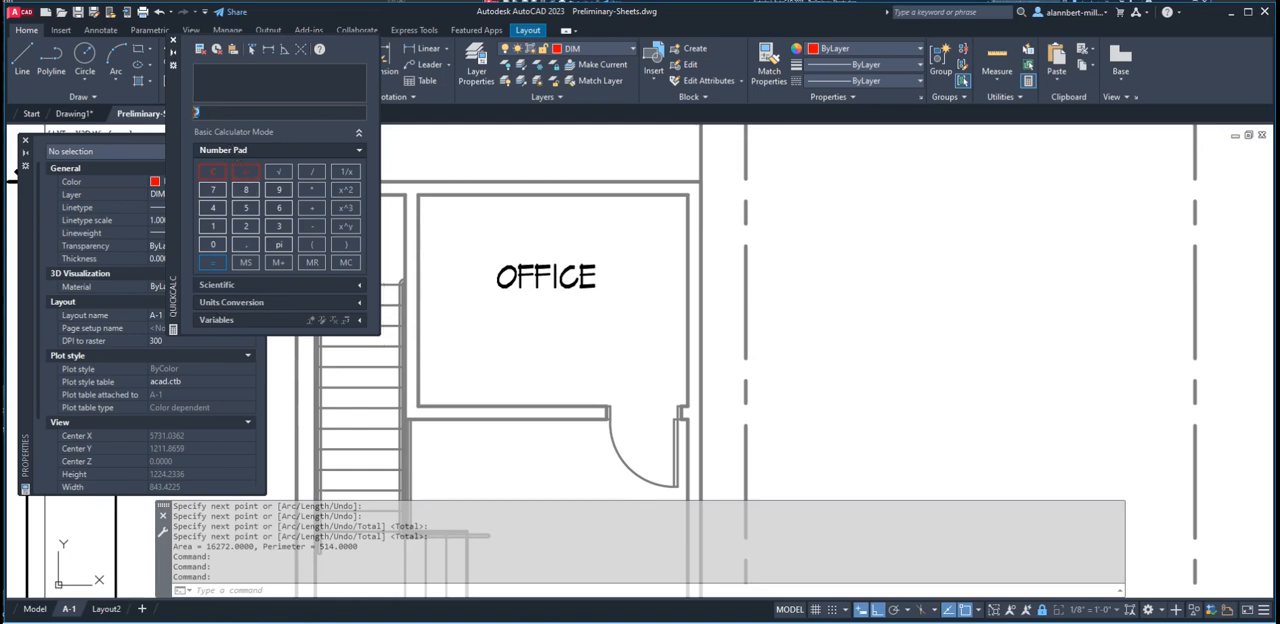
key("ctrl+v")
Set the calculator's units conversion type to Area
left_click(360, 305)
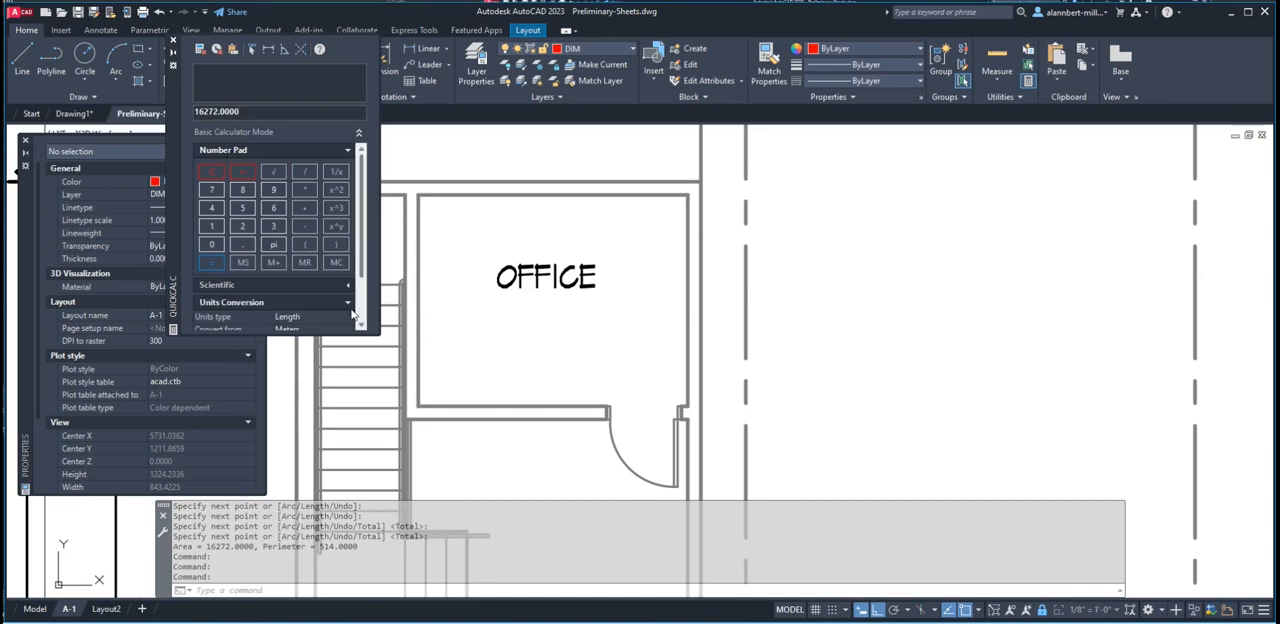
left_click_drag(362, 272, 364, 320)
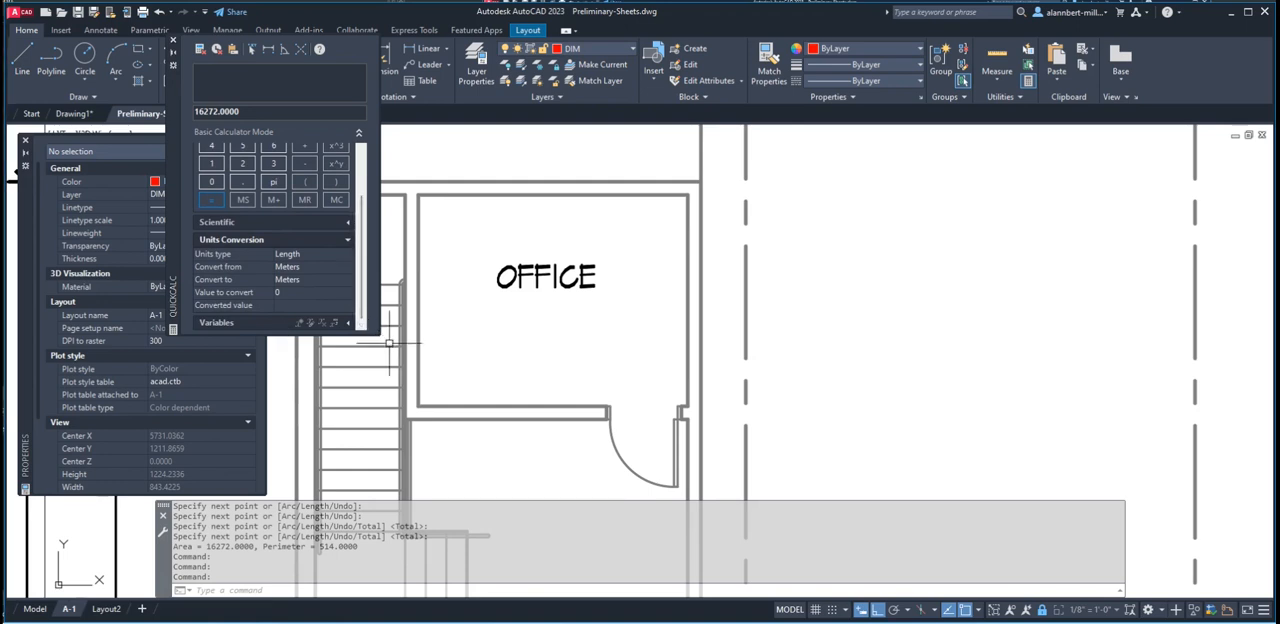
left_click(311, 256)
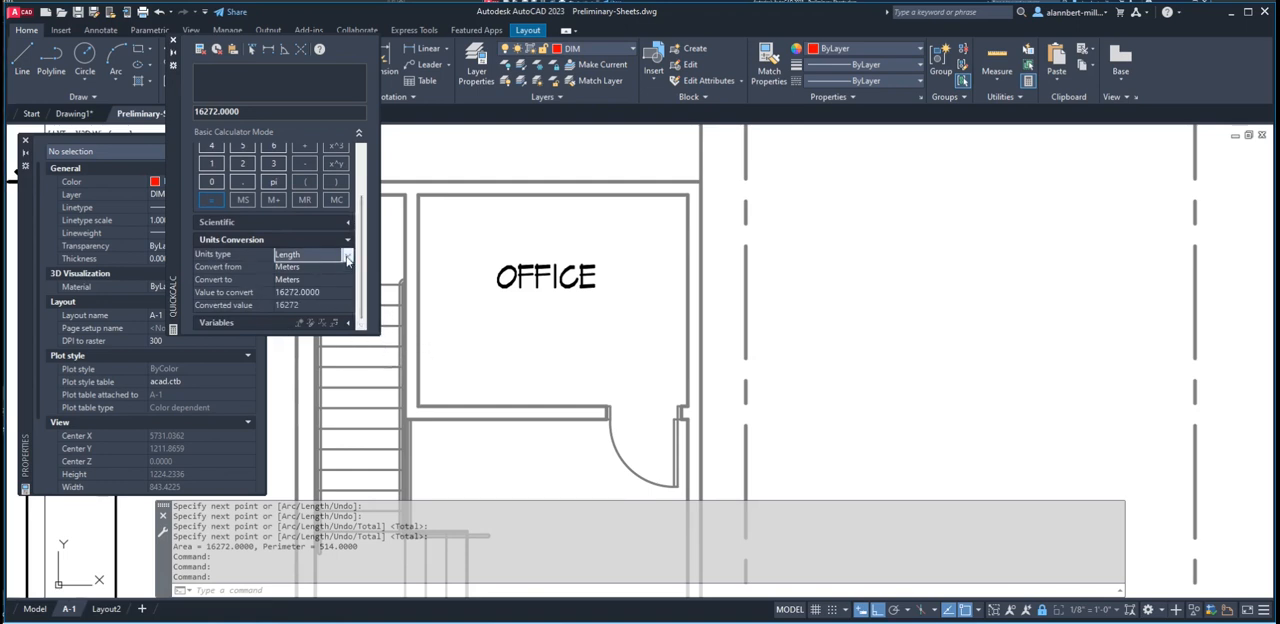
left_click(345, 256)
left_click(314, 281)
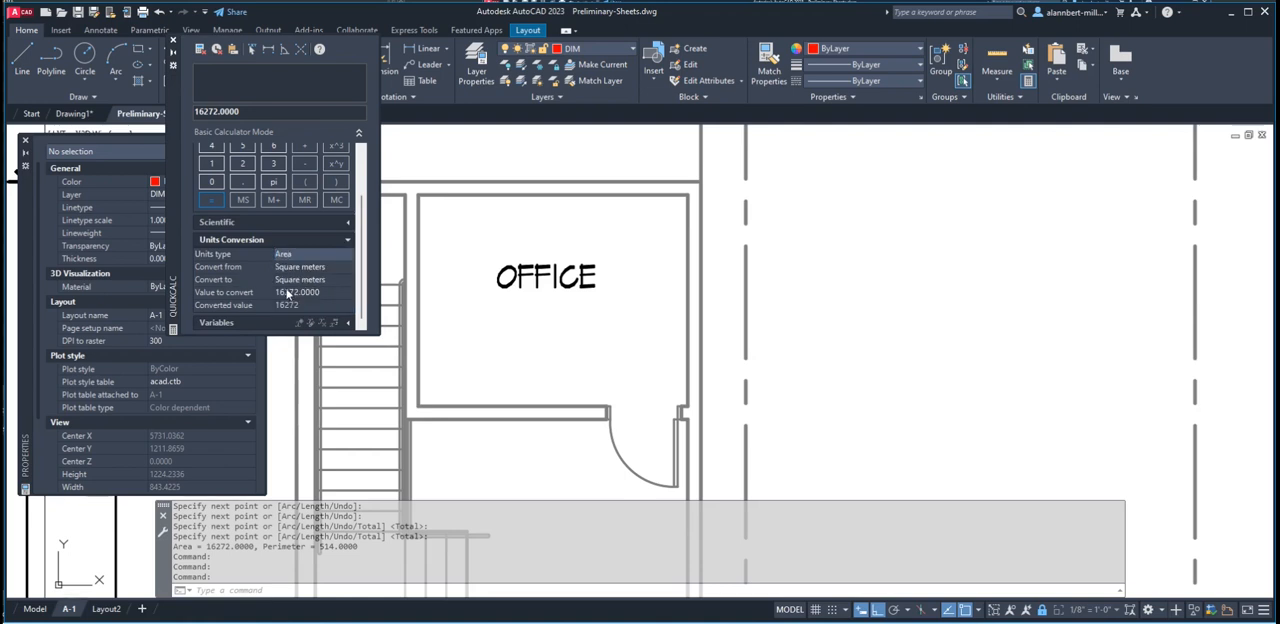
Convert the area value from square inches to square feet and move the calculator clear of the office plan
left_click(296, 268)
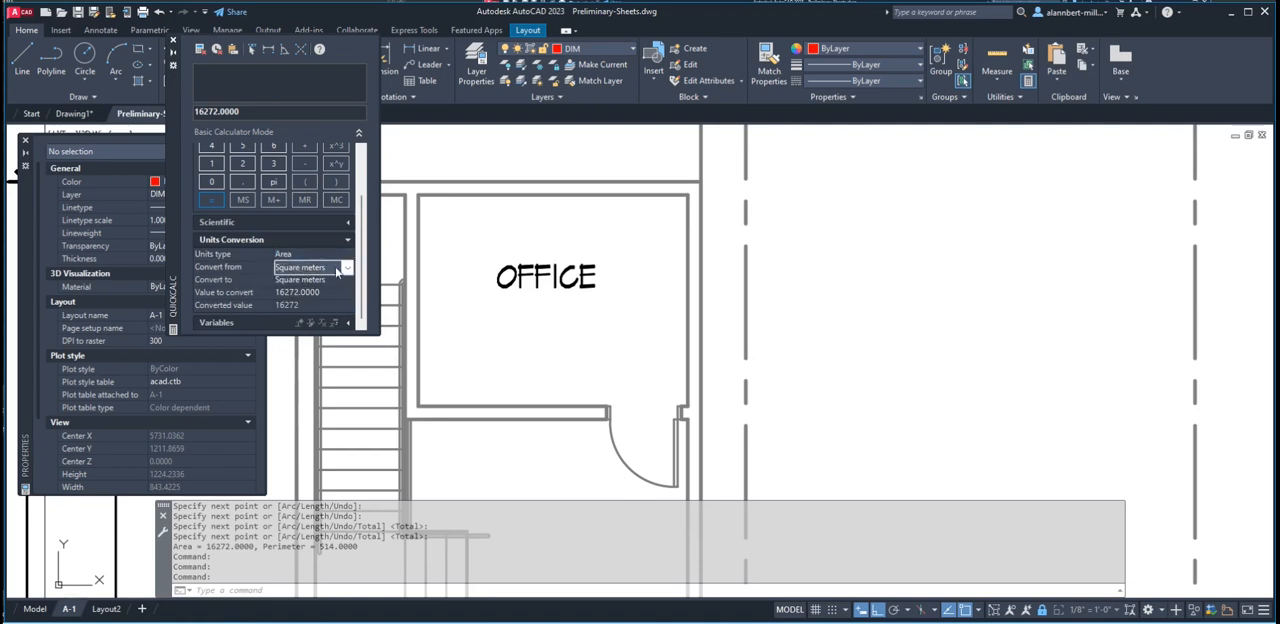
left_click(340, 270)
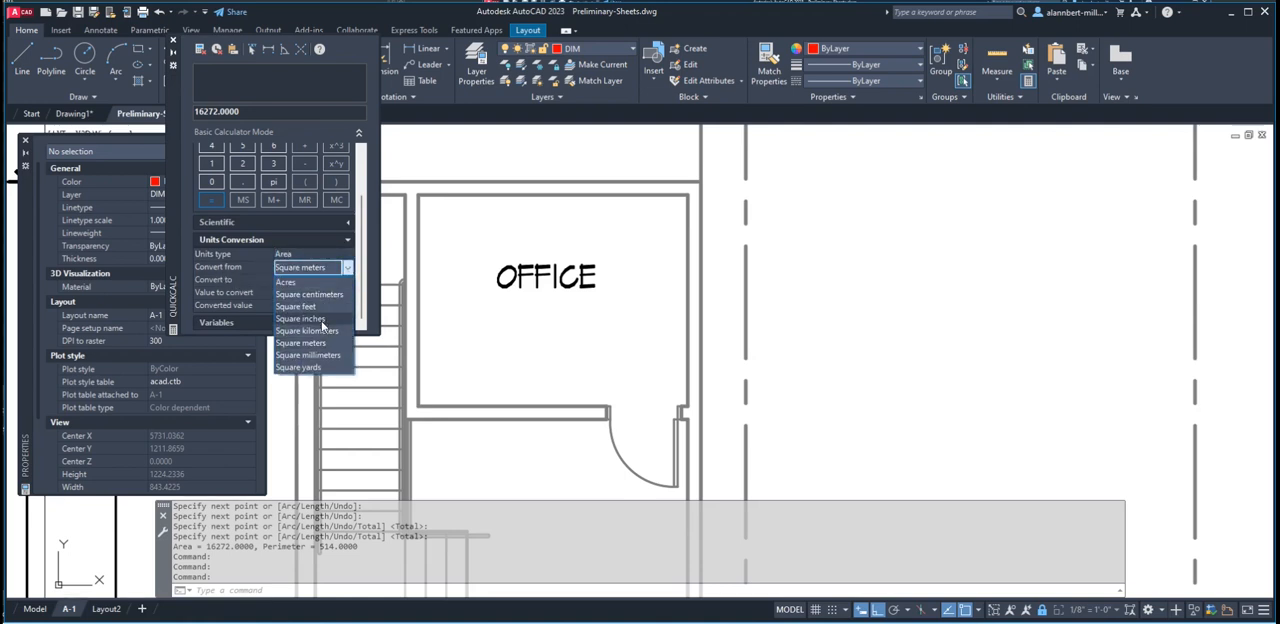
left_click(322, 319)
left_click(322, 284)
left_click(348, 280)
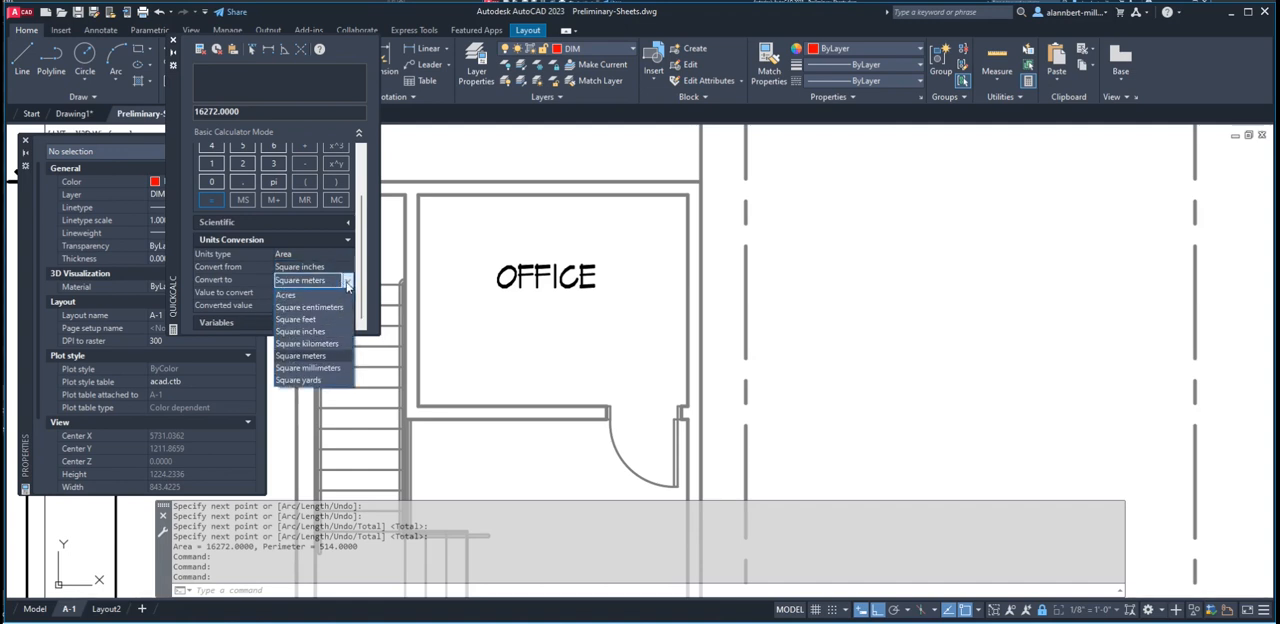
left_click(320, 322)
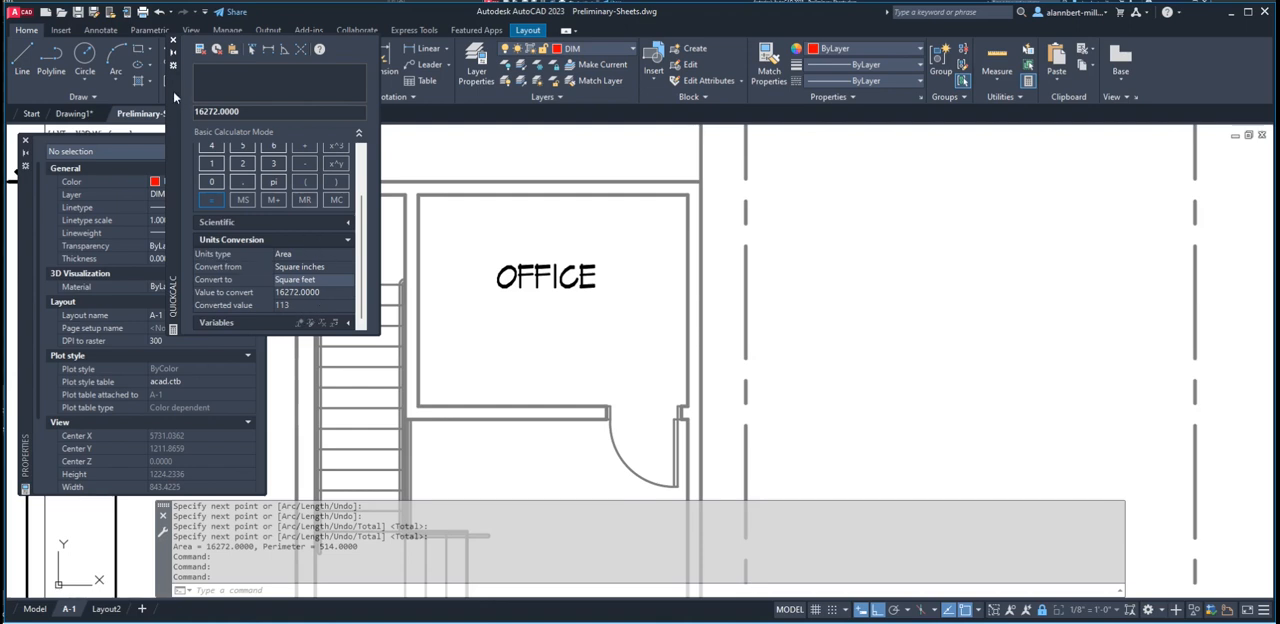
mouse_move(173, 91)
left_mouse_down()
mouse_move(178, 242)
mouse_move(742, 268)
mouse_move(918, 250)
left_mouse_up()
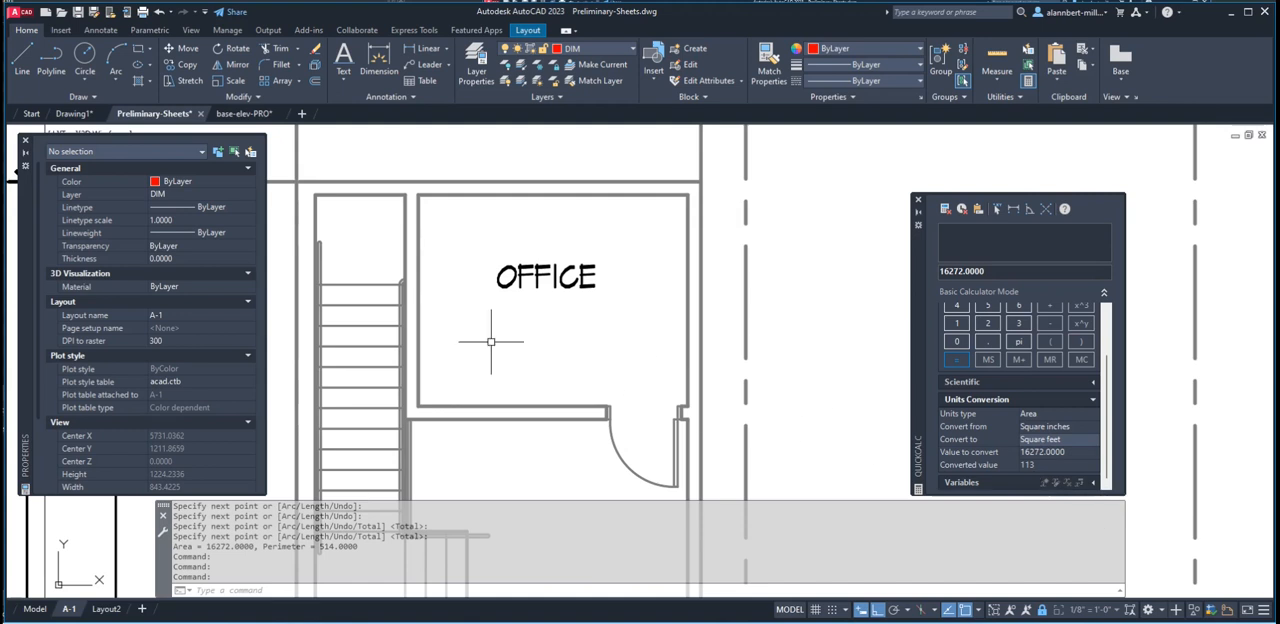
type("Cp")
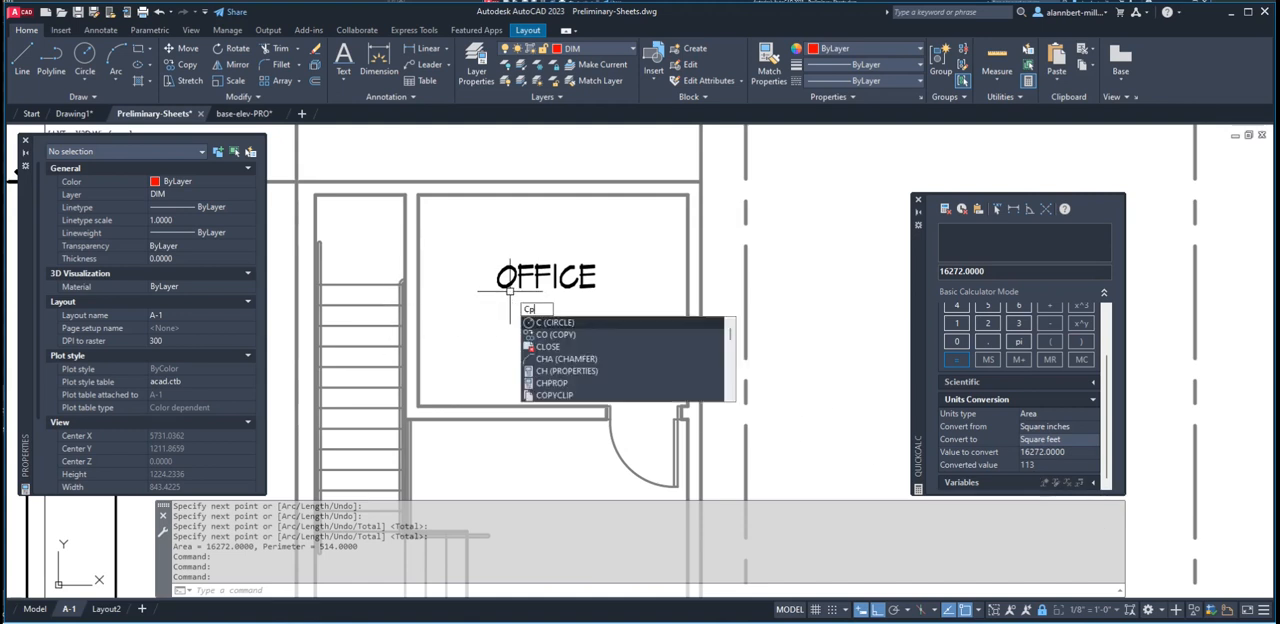
key("Return")
left_click(509, 286)
left_click(509, 285)
key("Escape")
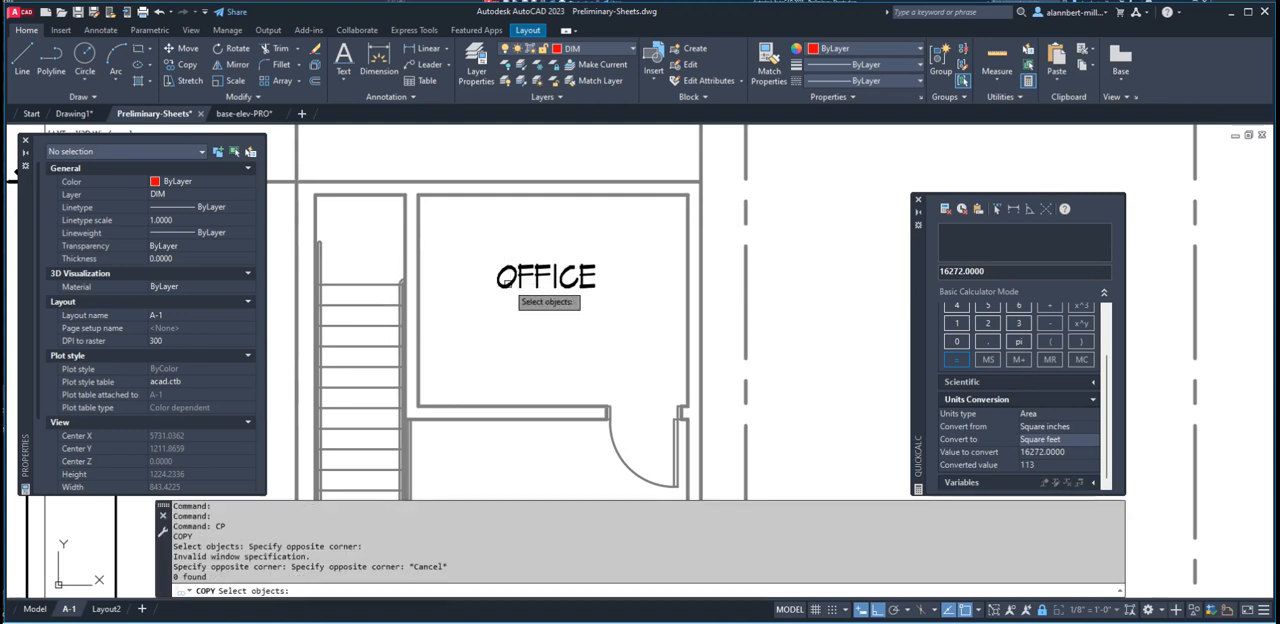
key("Escape")
Return to paper space and copy the OFFICE label straight down to just beneath the original
scroll(823, 291, "down", 3)
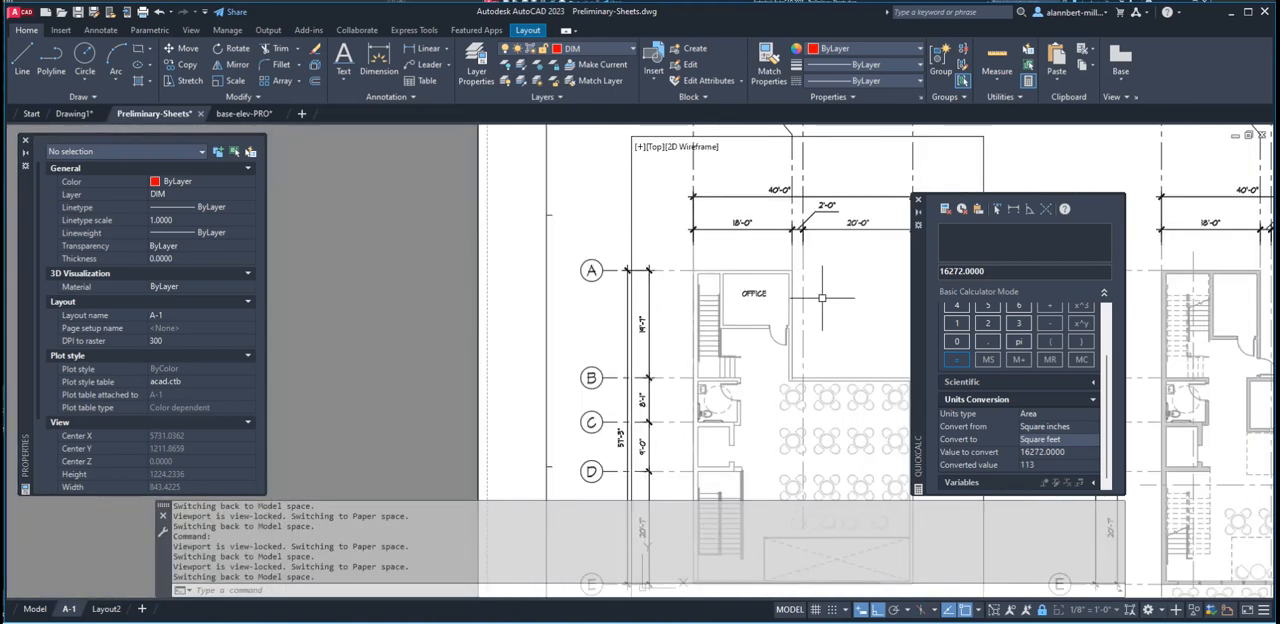
double_click(520, 337)
scroll(759, 300, "up", 5)
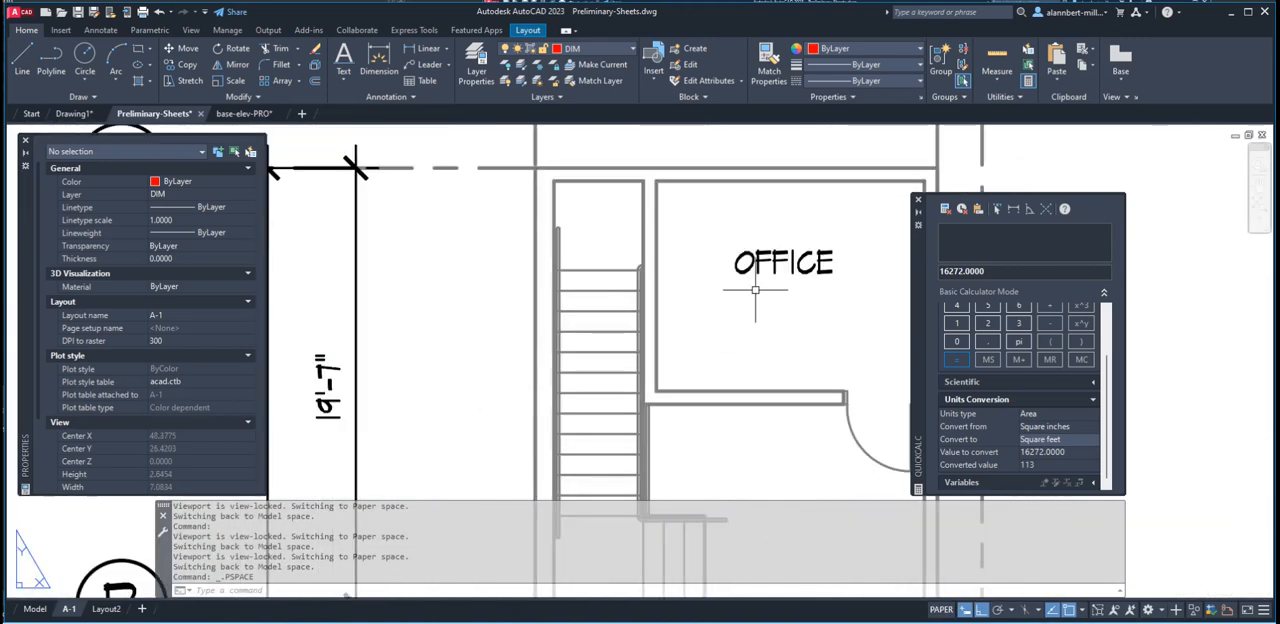
scroll(944, 270, "up", 3)
type("cop")
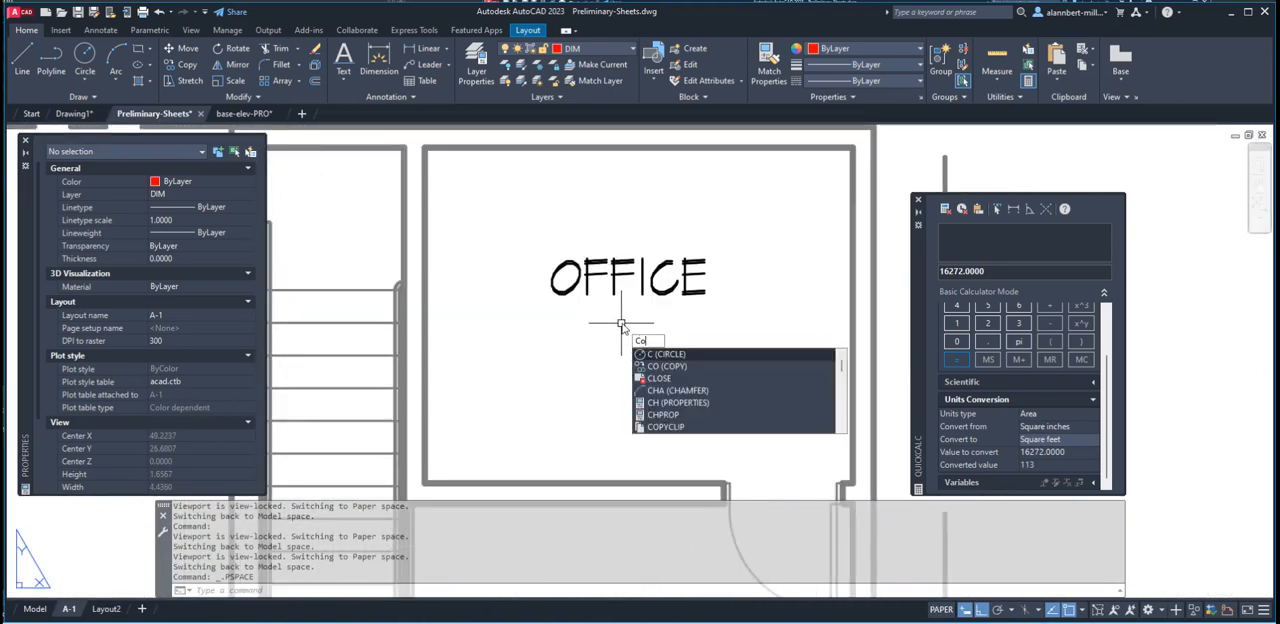
key("Return")
left_click(617, 288)
key("Return")
left_click(618, 290)
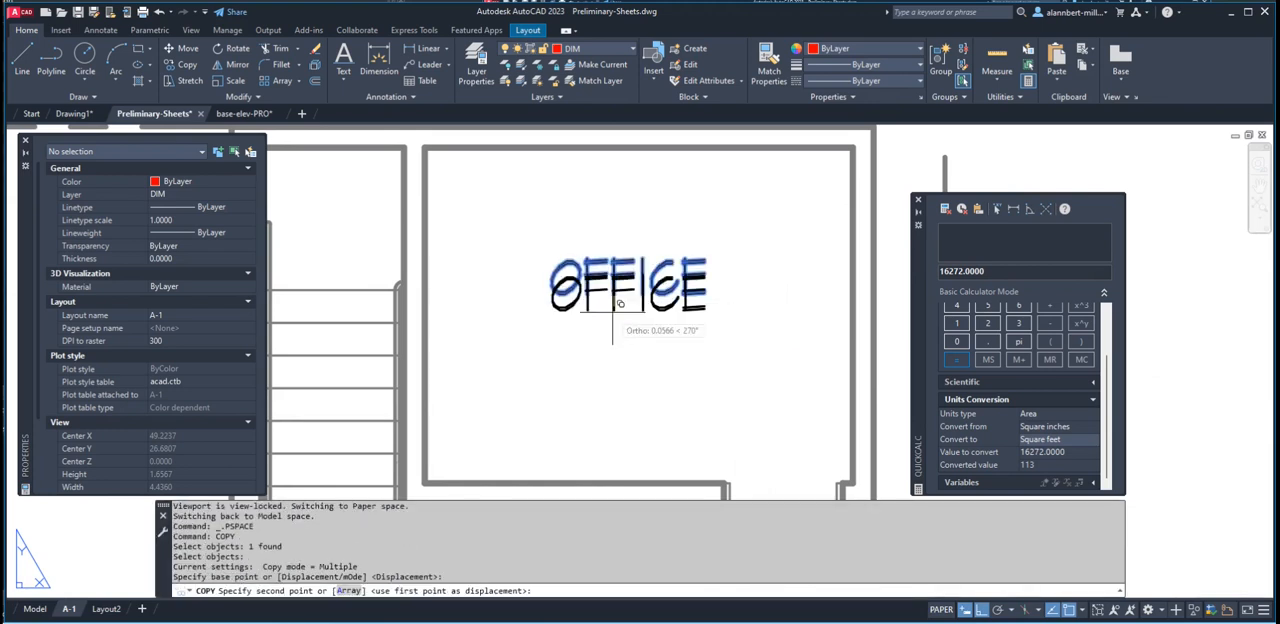
left_click(616, 345)
key("Escape")
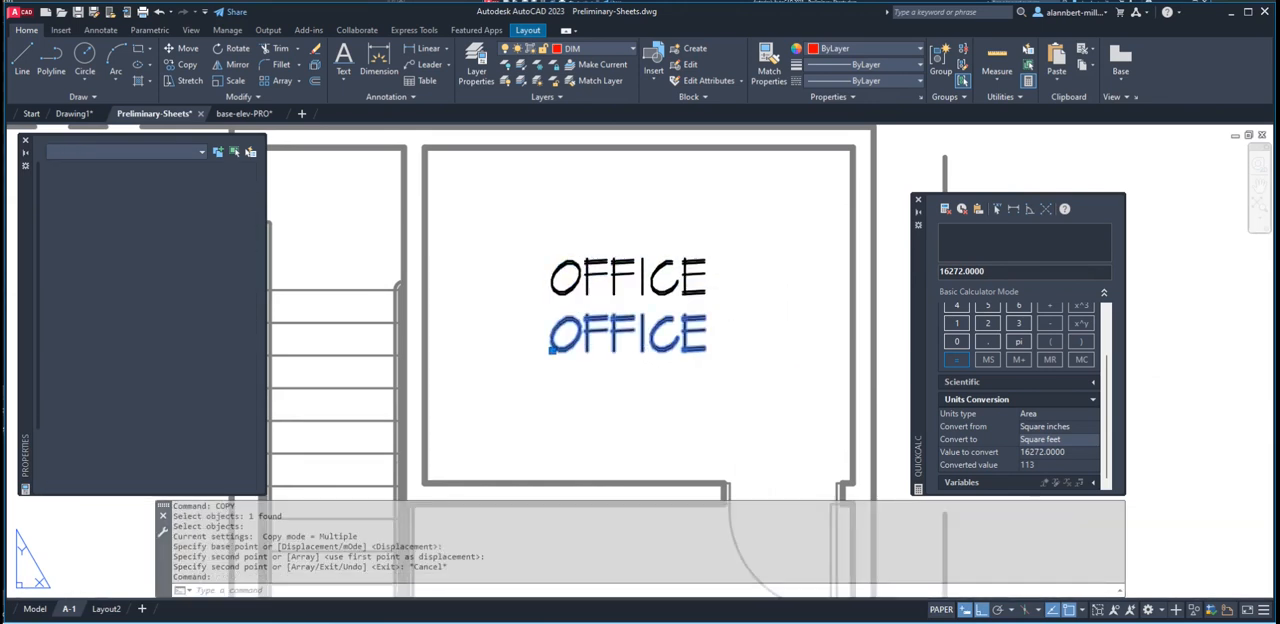
Change the text of the copied label below OFFICE to "113 S.F."
double_click(615, 346)
type("113")
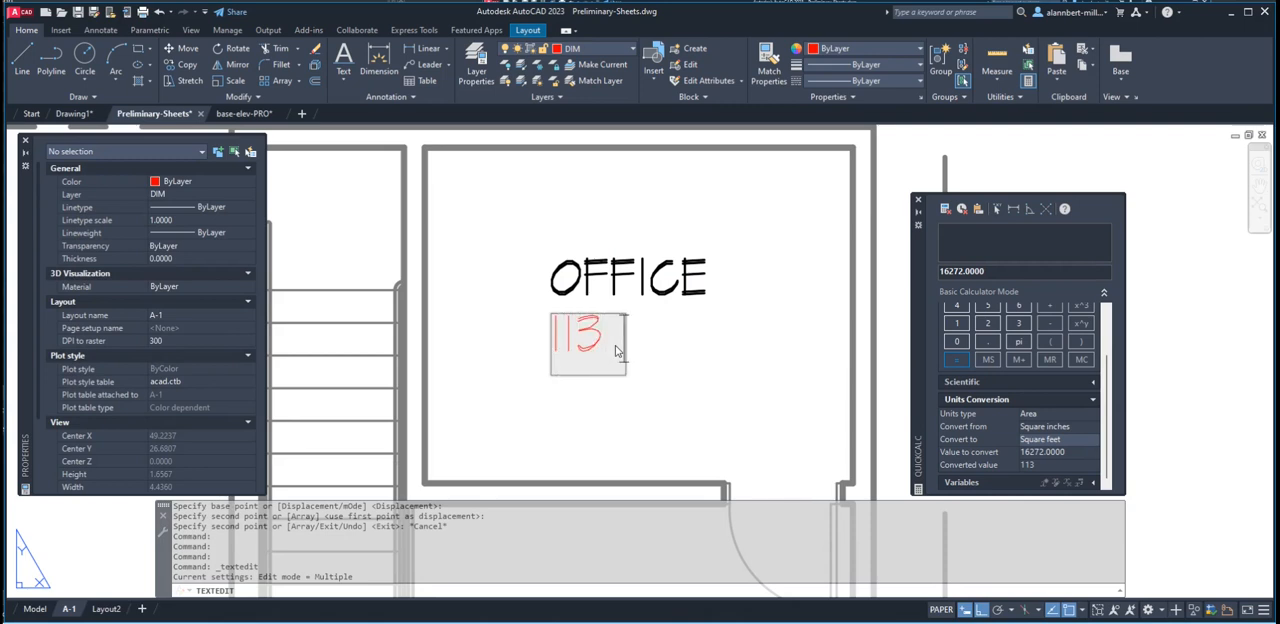
type(" S.F.")
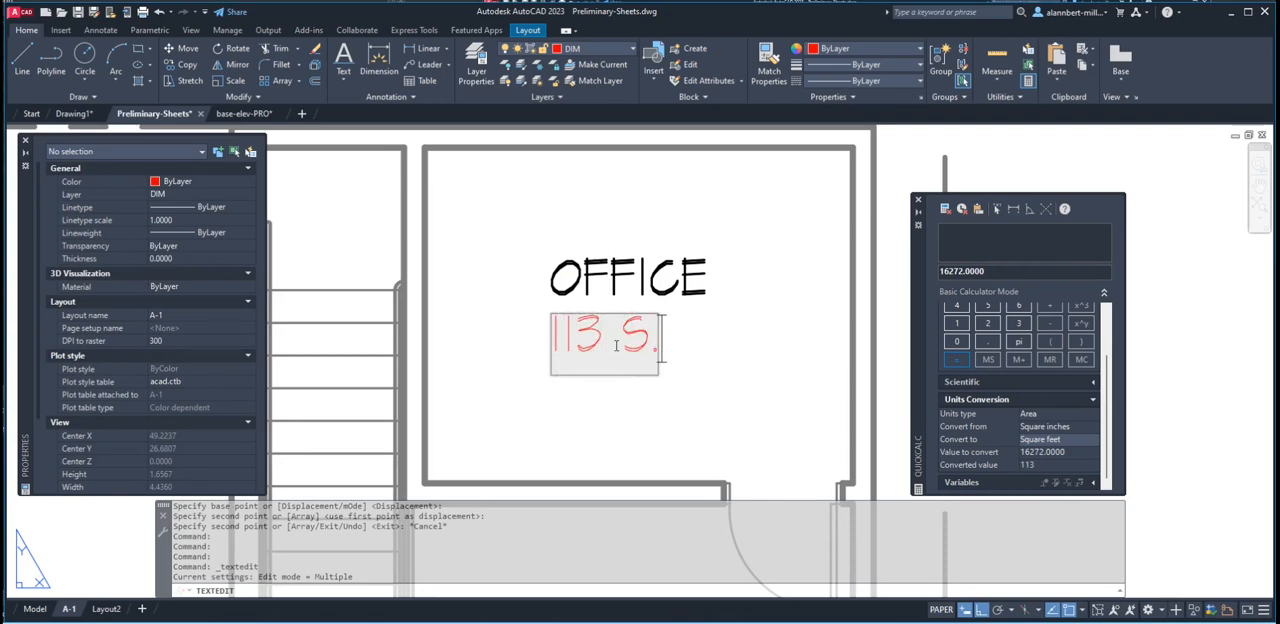
left_click(733, 282)
scroll(709, 317, "down", 2)
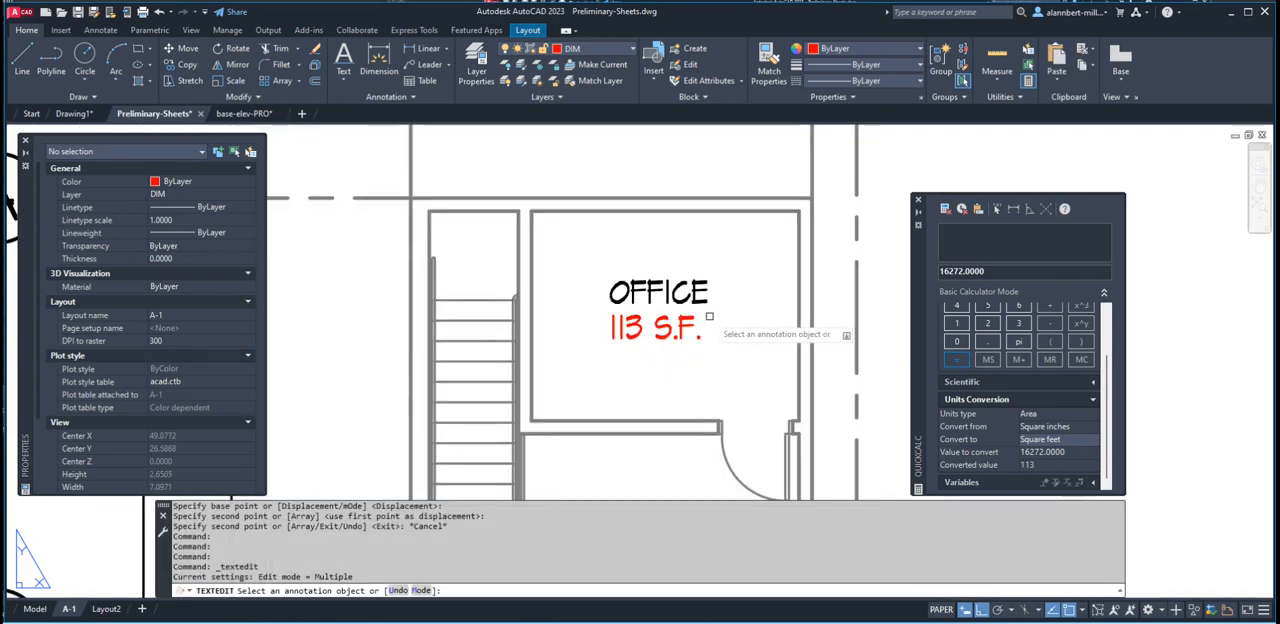
key("Escape")
Regenerate the layout display for the OFFICE and 113 S.F. labels
scroll(660, 294, "down", 3)
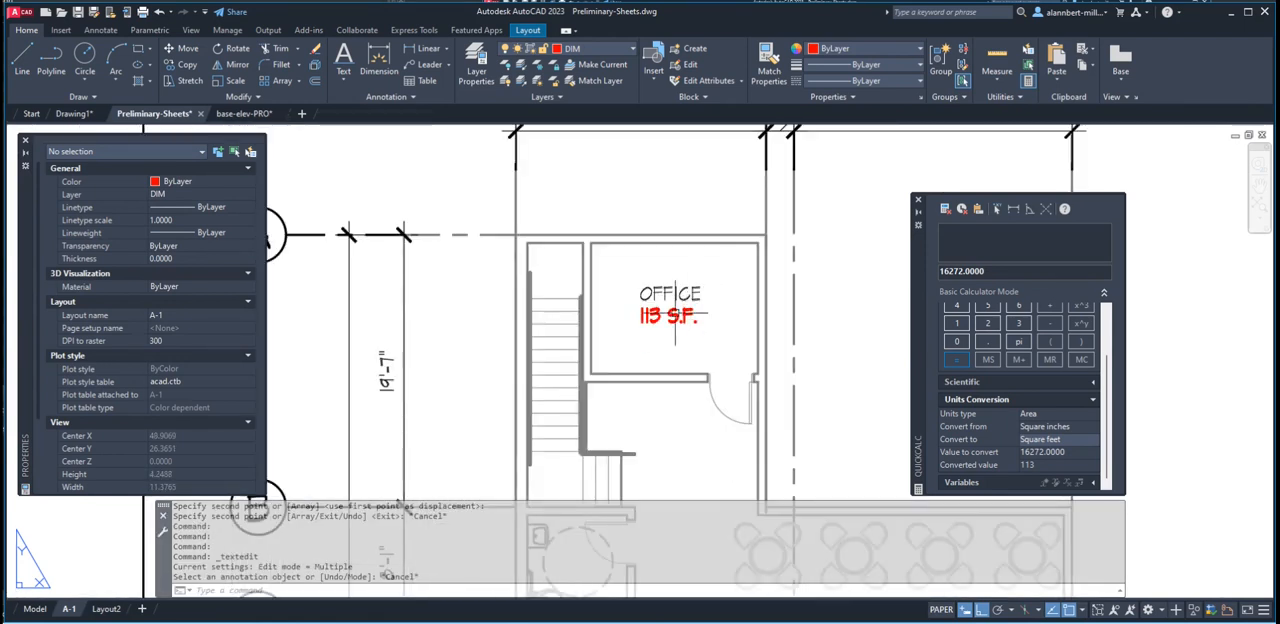
scroll(660, 298, "up", 5)
scroll(630, 297, "down", 3)
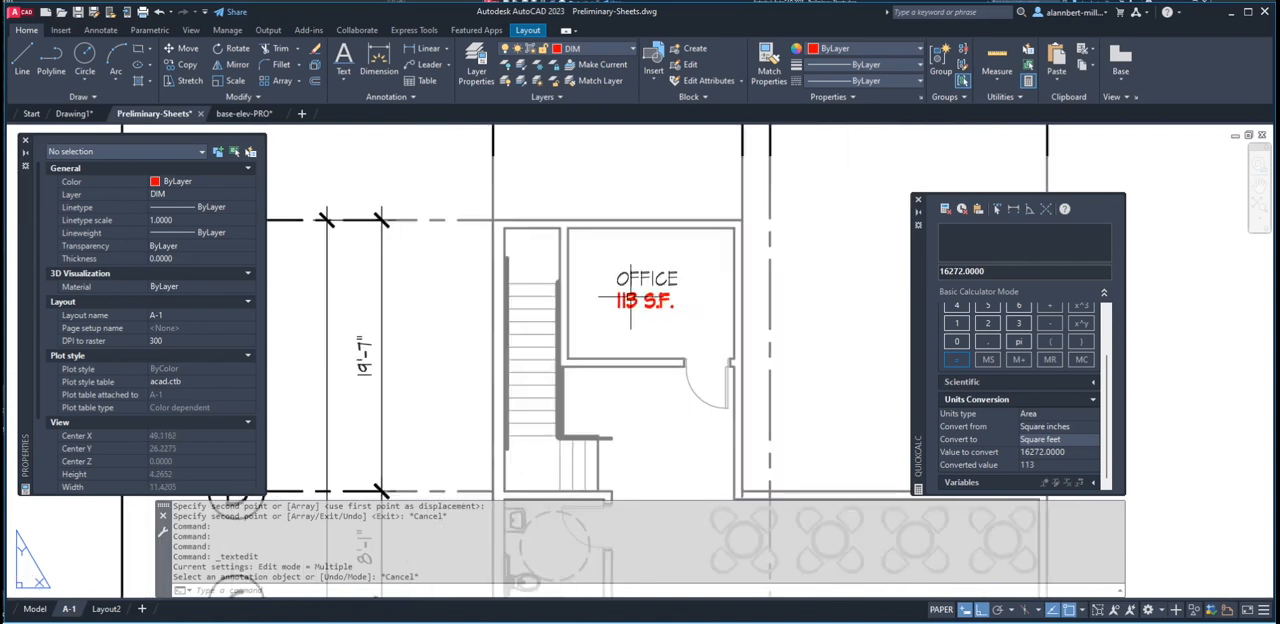
scroll(630, 297, "up", 3)
type("REGEN")
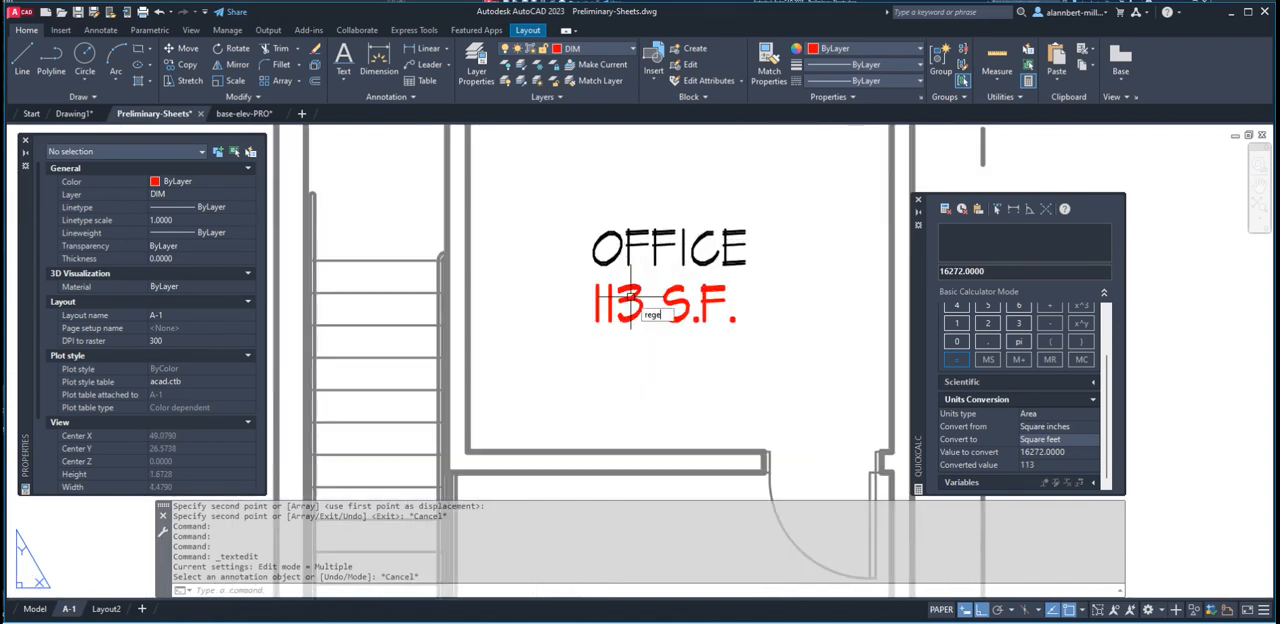
key("Return")
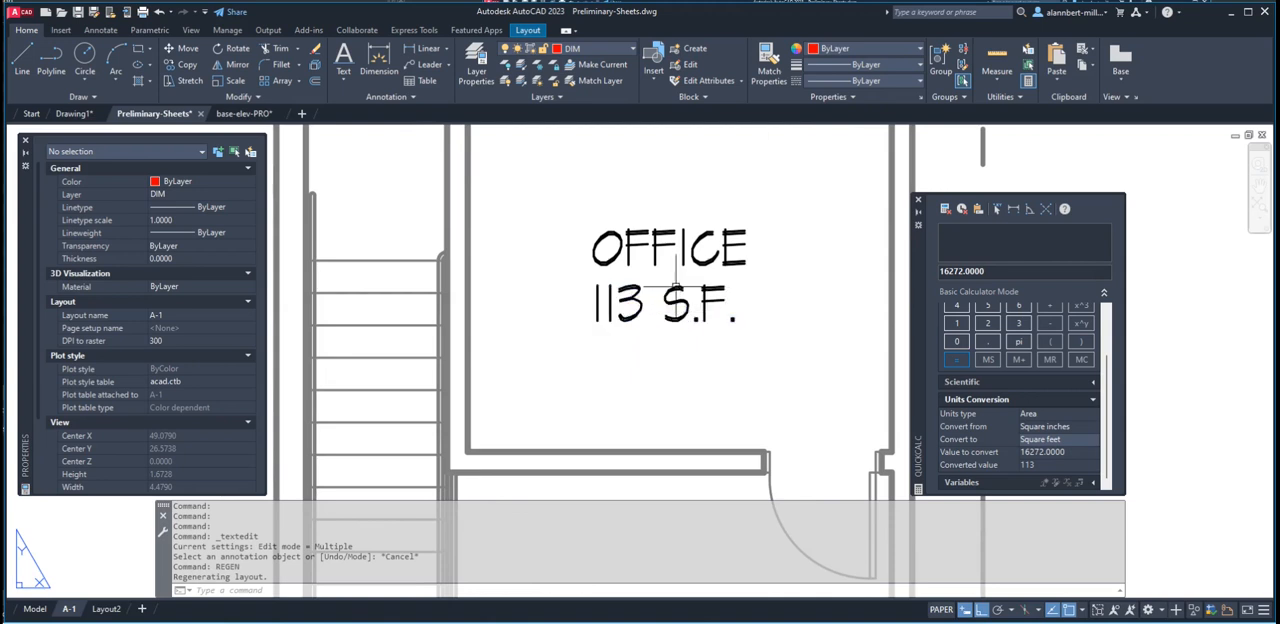
scroll(650, 256, "down", 3)
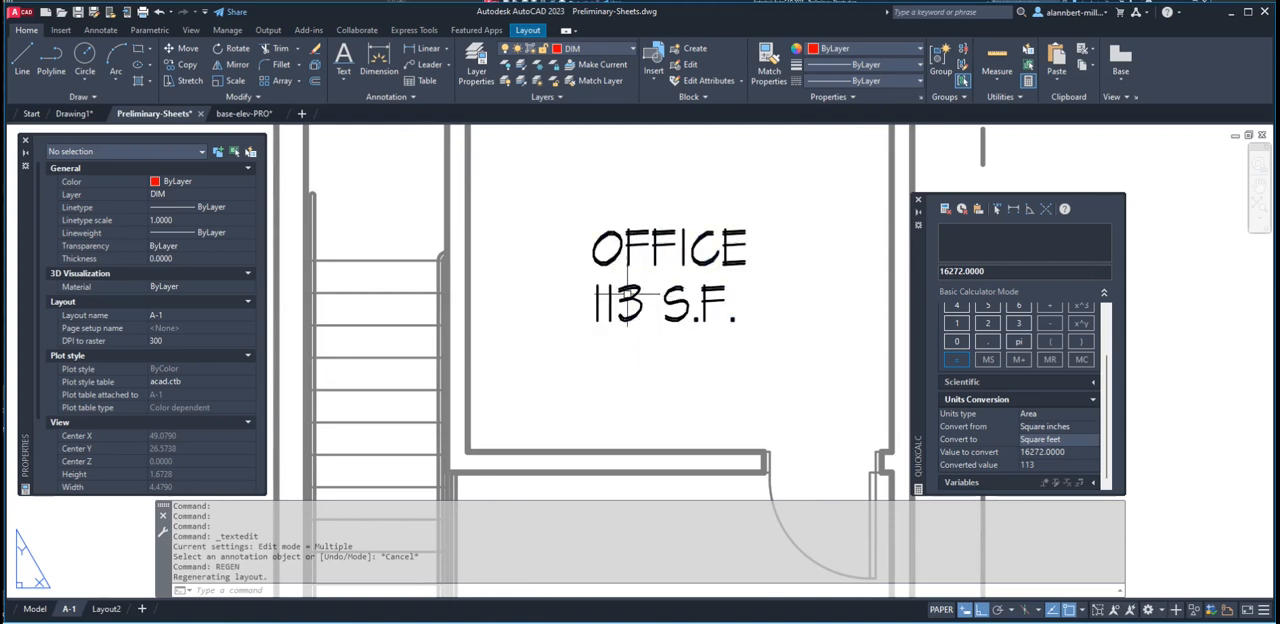
scroll(638, 255, "up", 2)
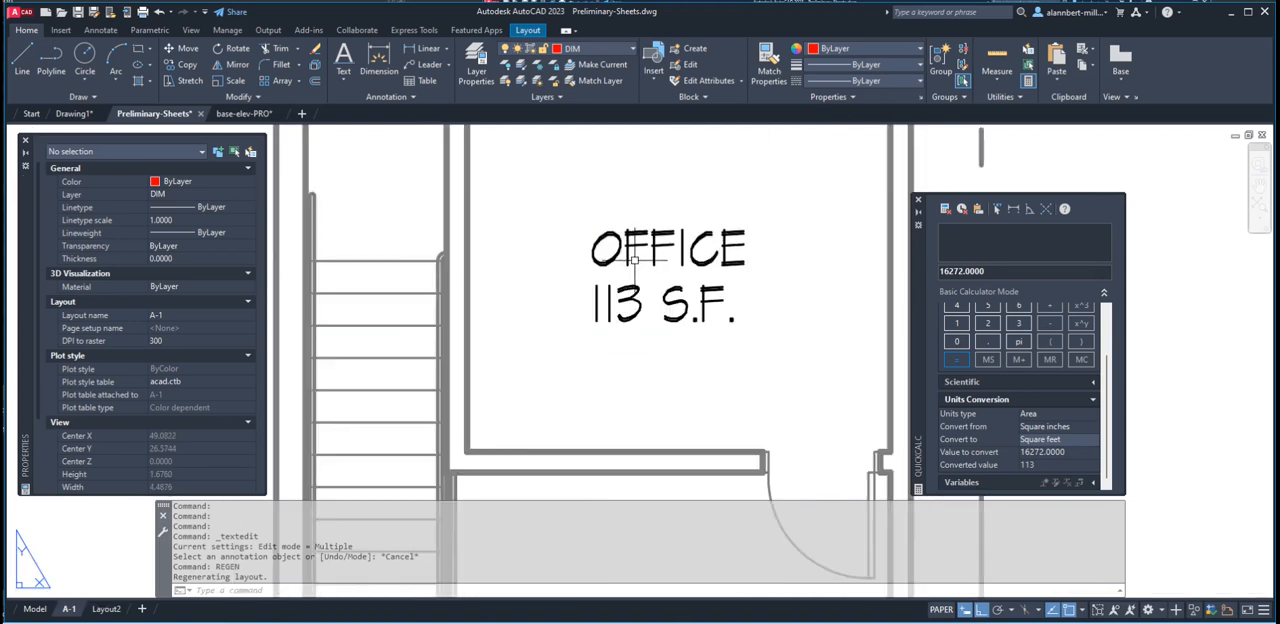
Set the drawing's length units to Architectural with 0'-0 1/16" precision, keeping the insertion scale in feet
left_click(628, 252)
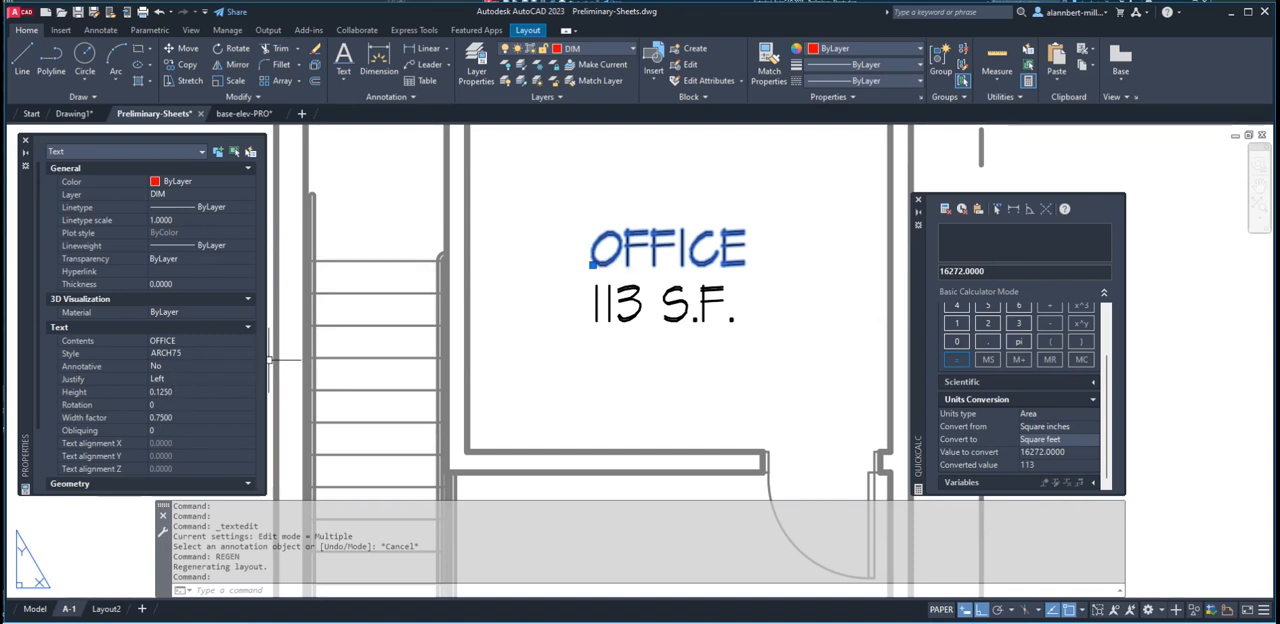
key("Escape")
key("Escape")
type("ddunits")
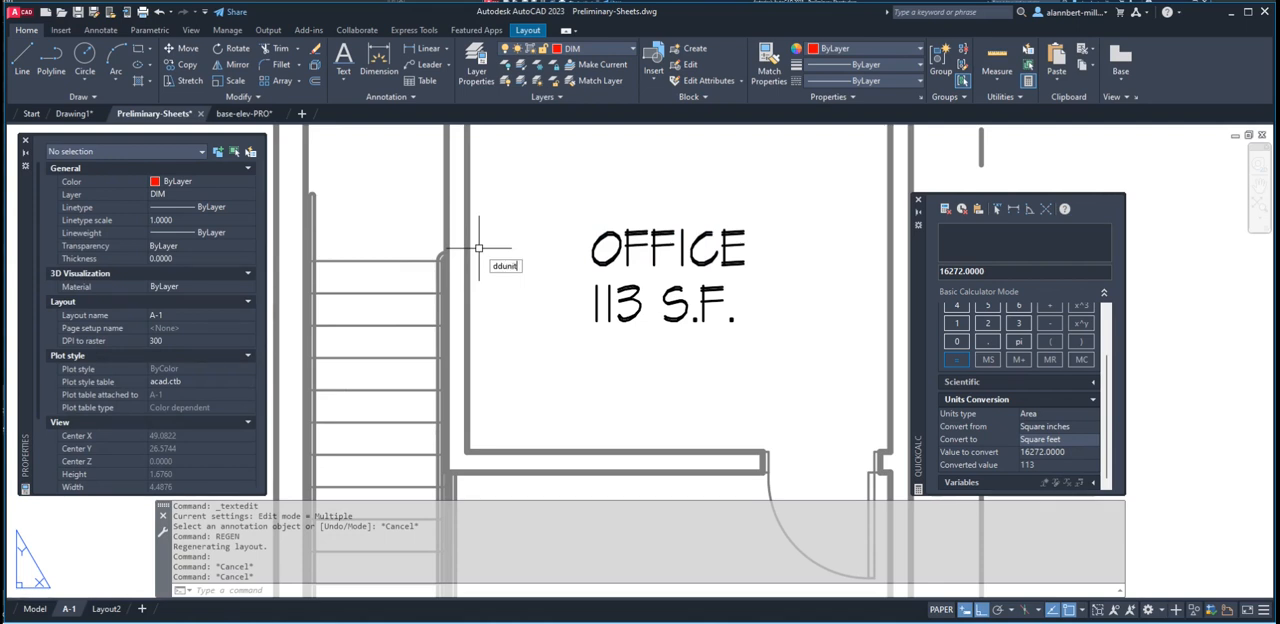
key("Return")
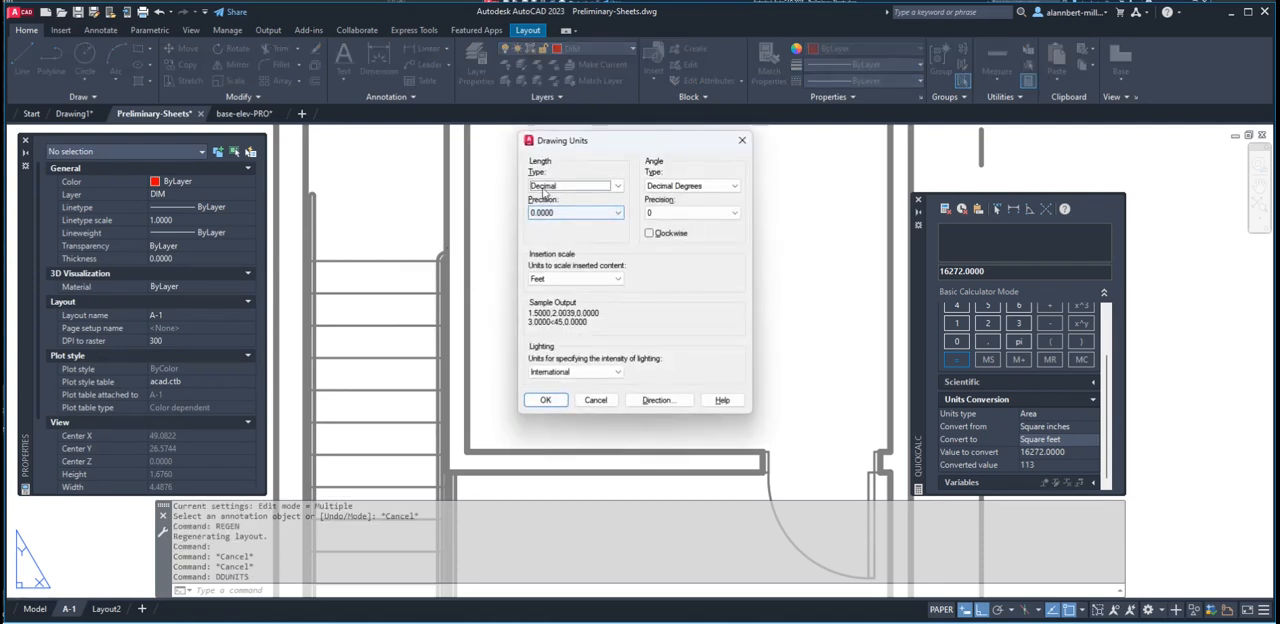
left_click(565, 187)
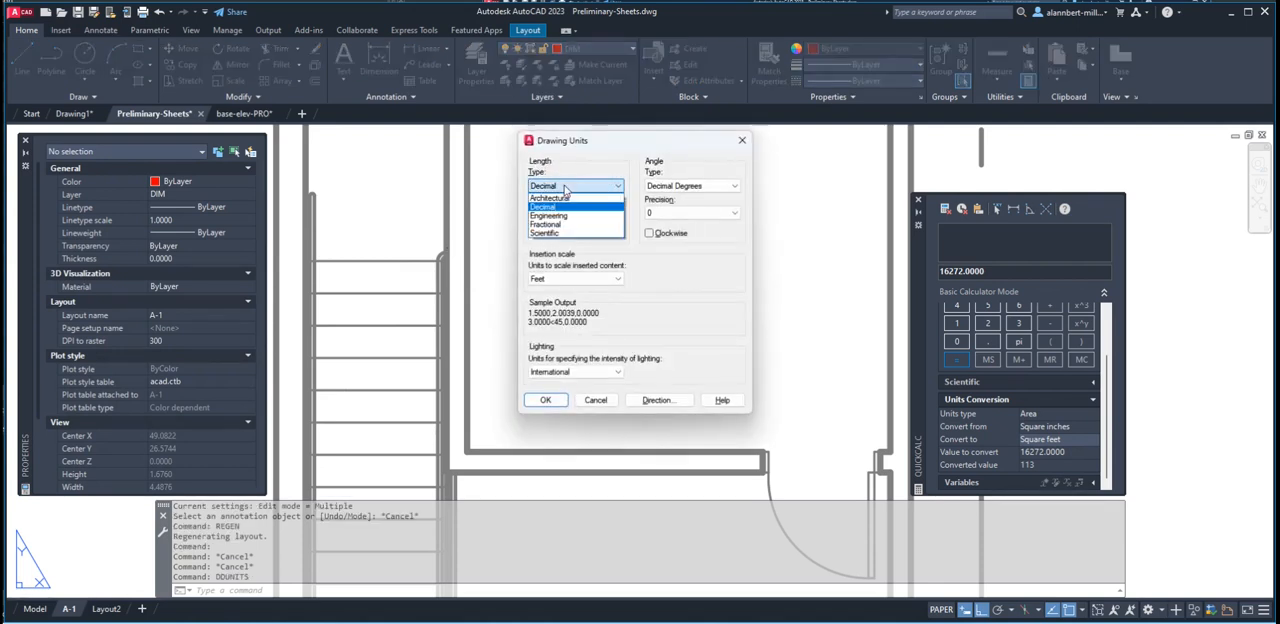
left_click(558, 197)
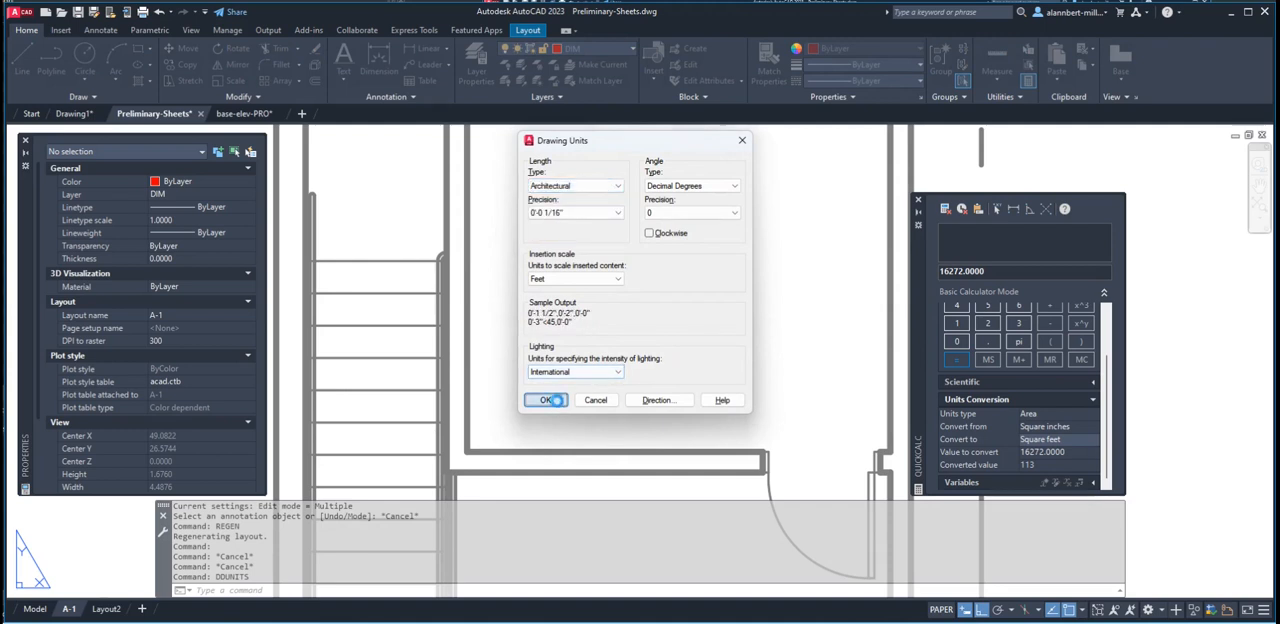
left_click(545, 399)
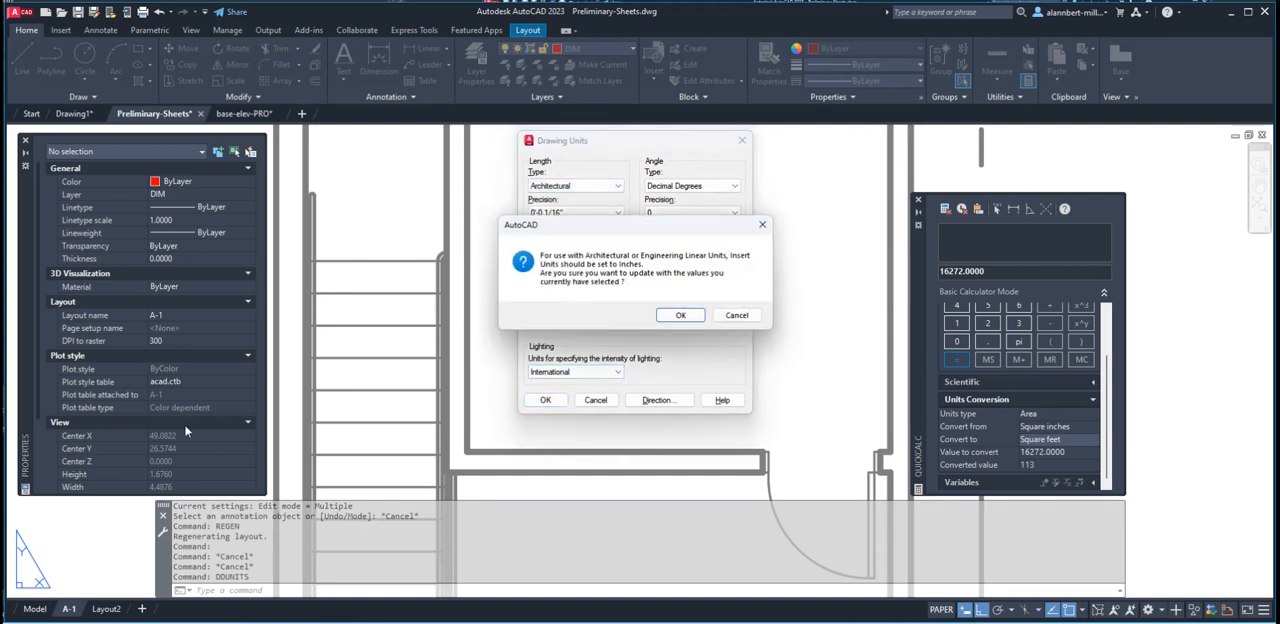
left_click(681, 314)
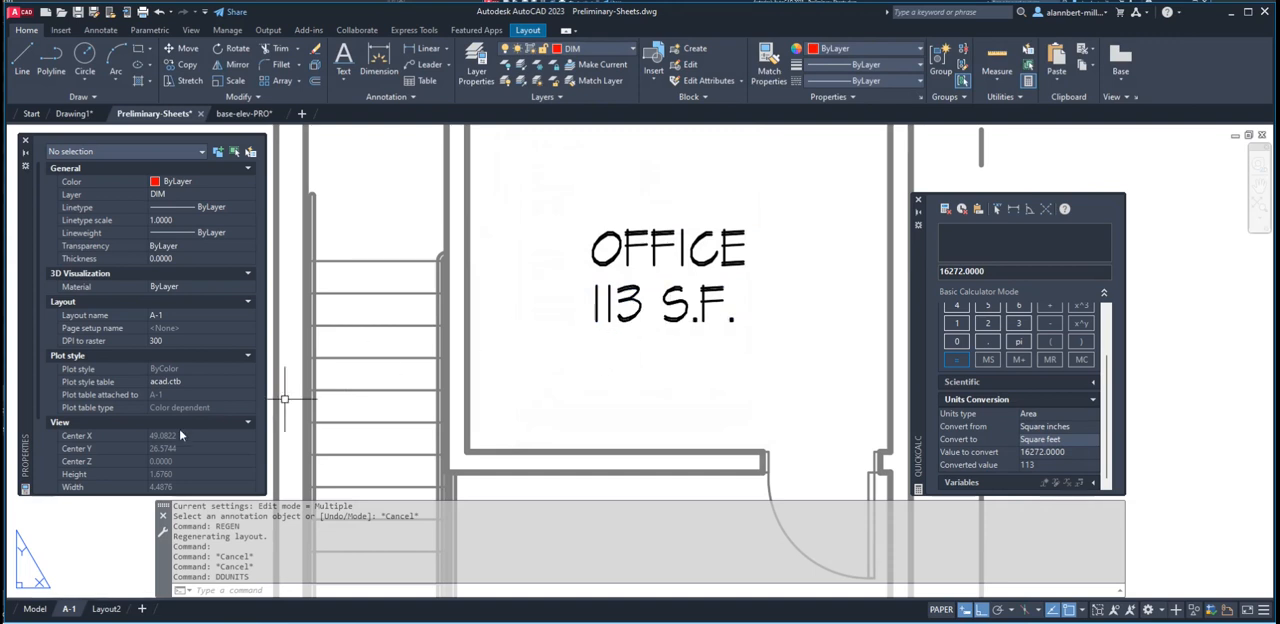
Set the text height of the OFFICE label to 3/16" and deselect it
left_click(628, 260)
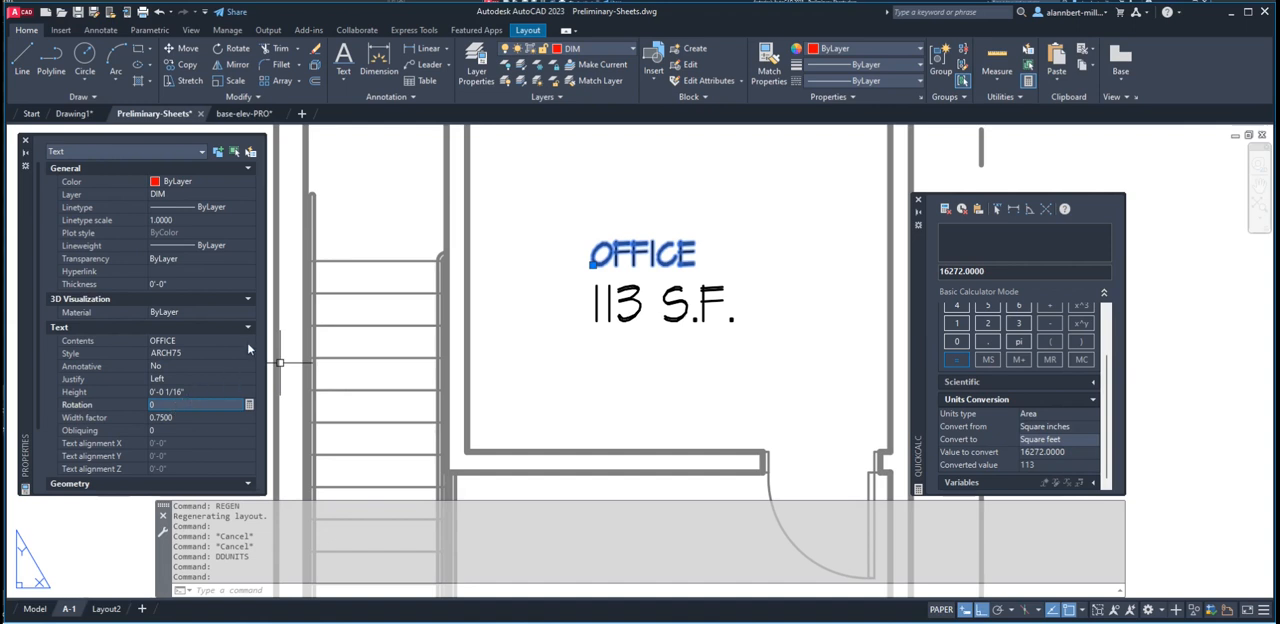
left_click(181, 391)
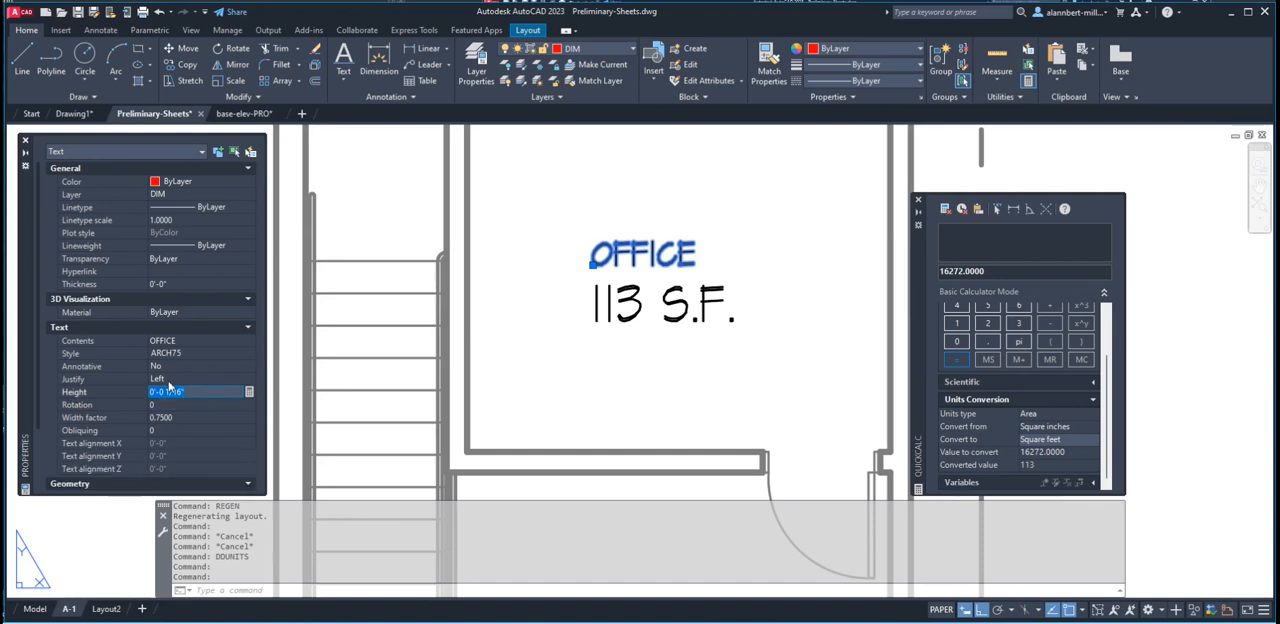
type("1/8")
key("Return")
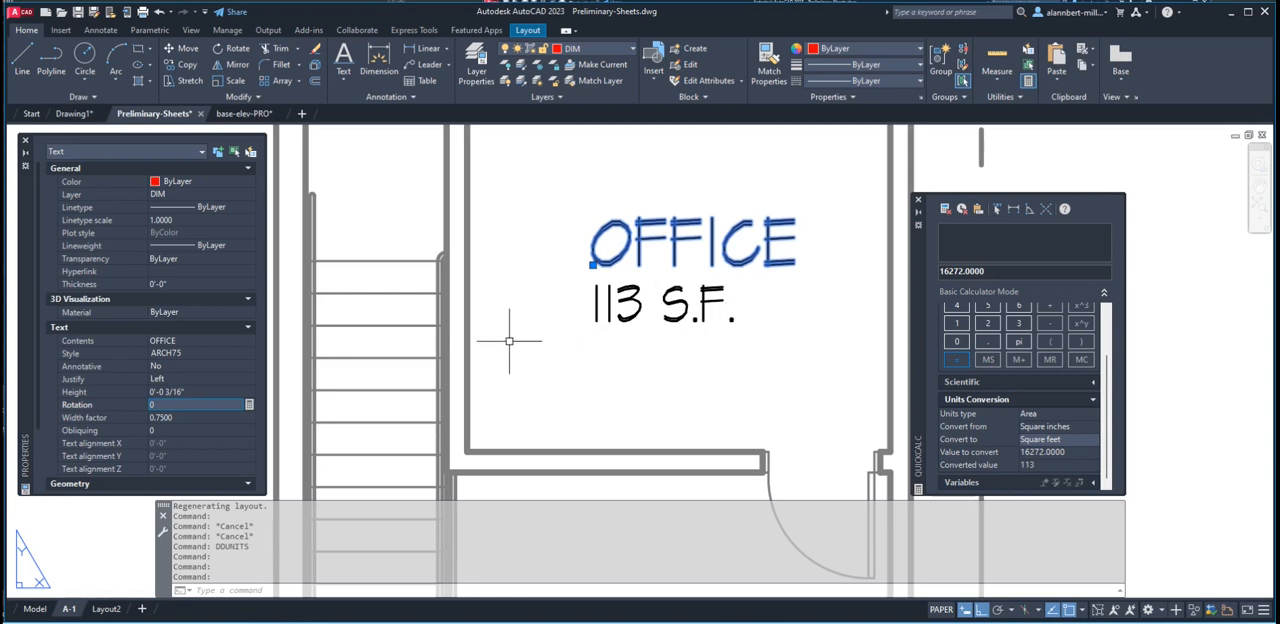
scroll(185, 420, "down", 2)
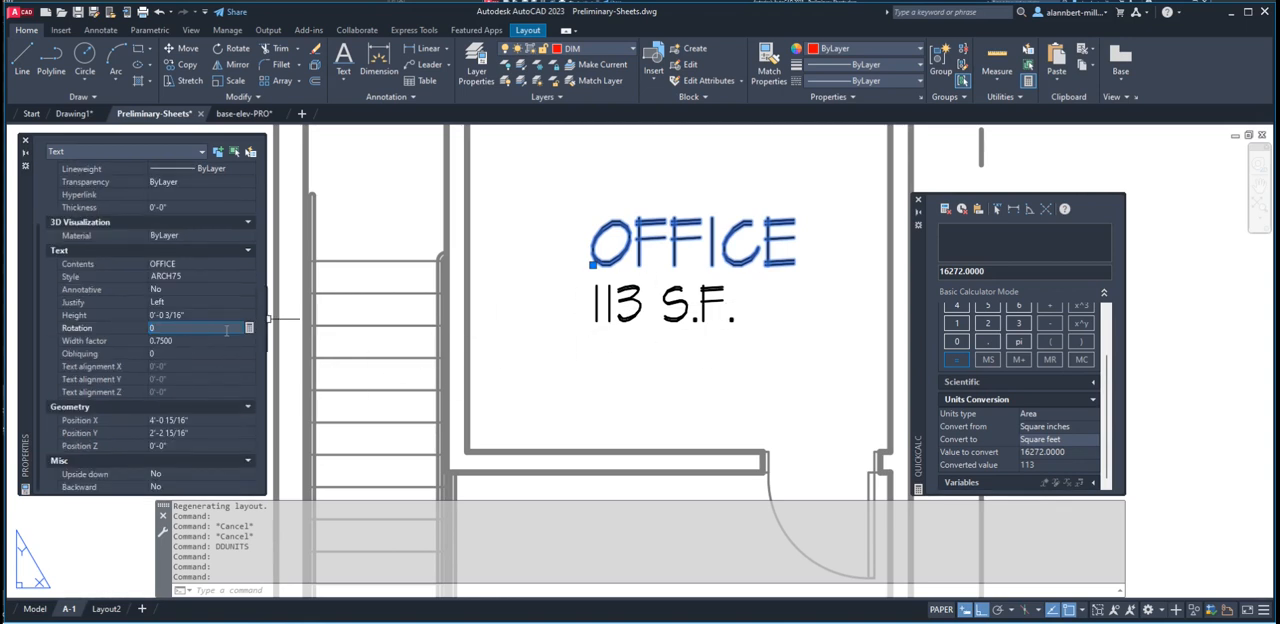
key("Escape")
Move the OFFICE label slightly left so it sits roughly centred above the 113 S.F. text
scroll(663, 280, "down", 2)
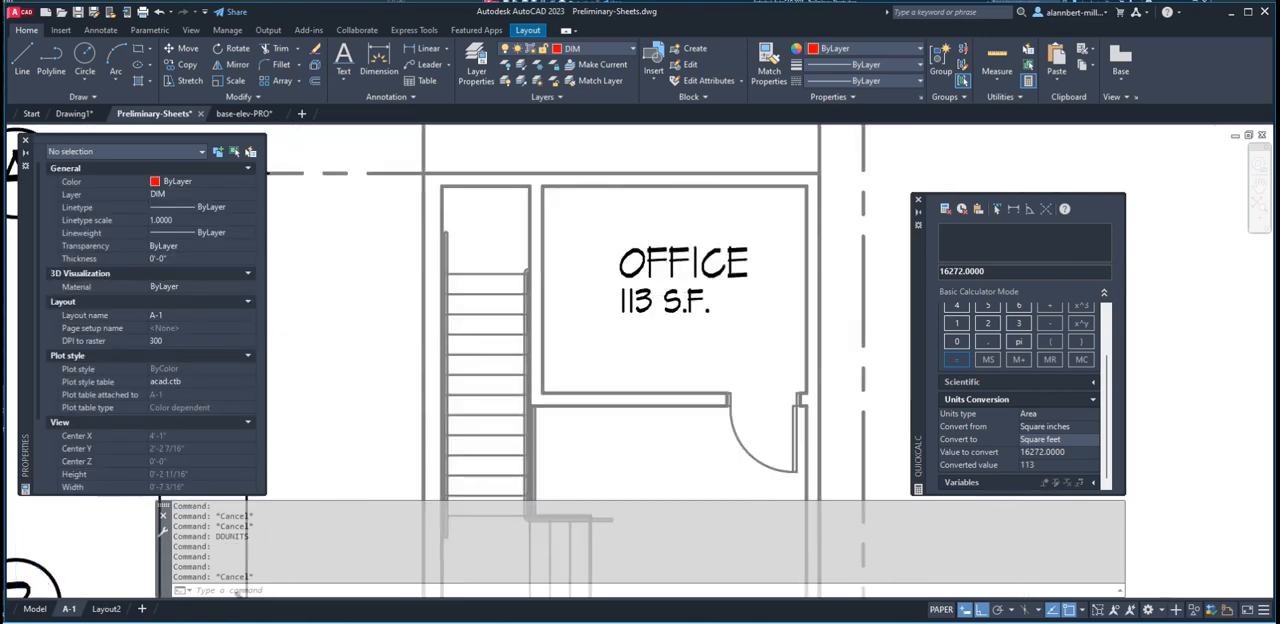
middle_click_drag(702, 300, 677, 366)
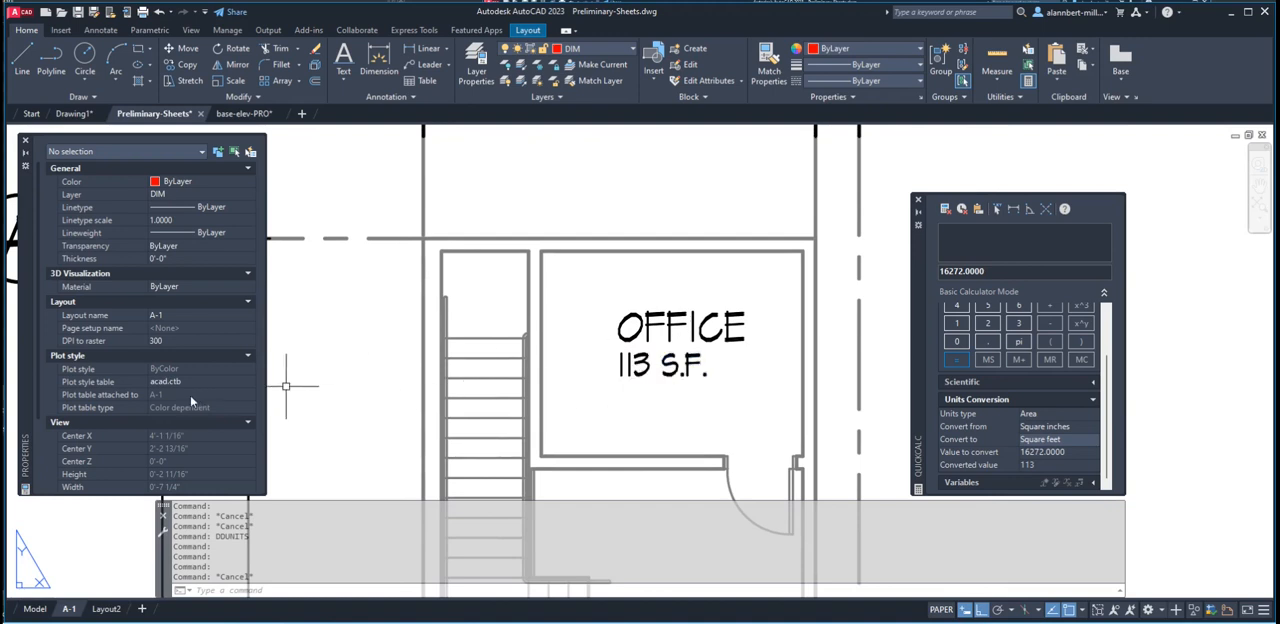
type("M")
key("Return")
left_click(665, 325)
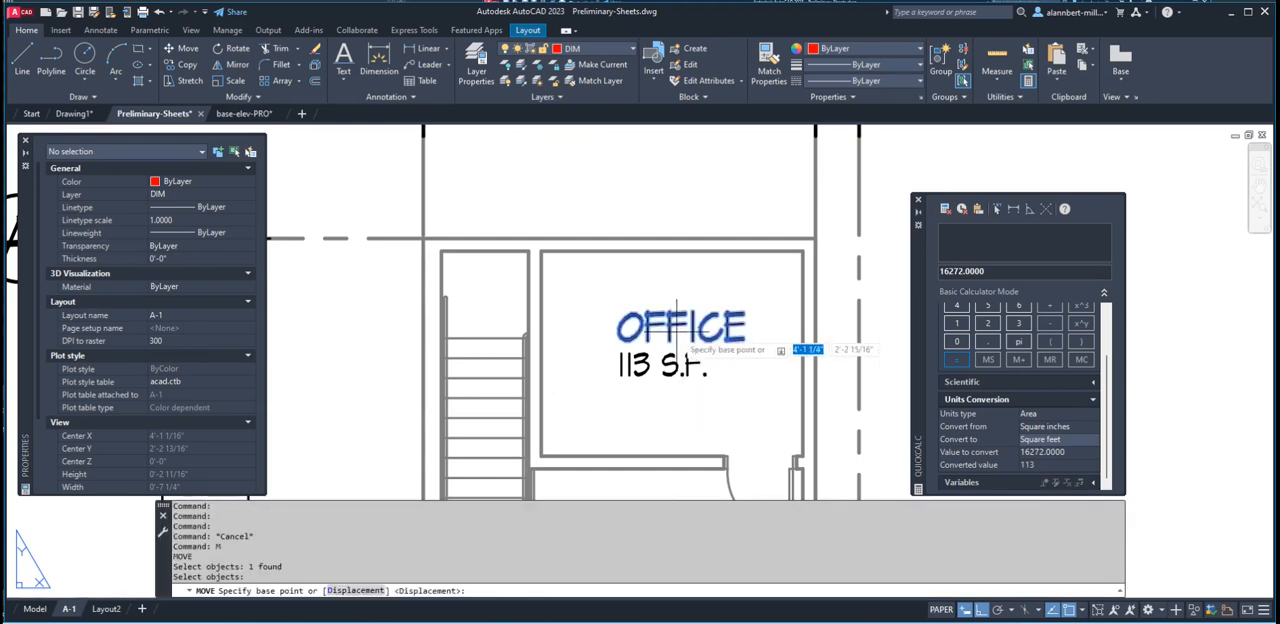
key("Return")
left_click(677, 320)
left_click(649, 320)
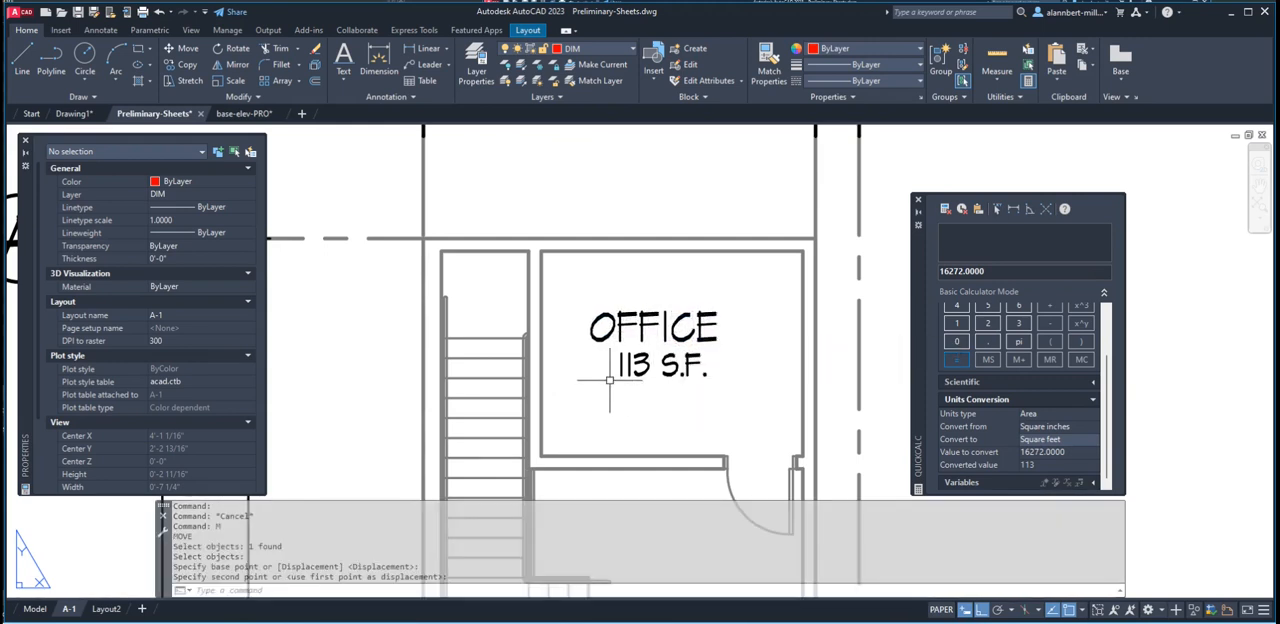
Draw a horizontal line about 13/16" long between the OFFICE label and the 113 S.F. text
type("L")
key("Return")
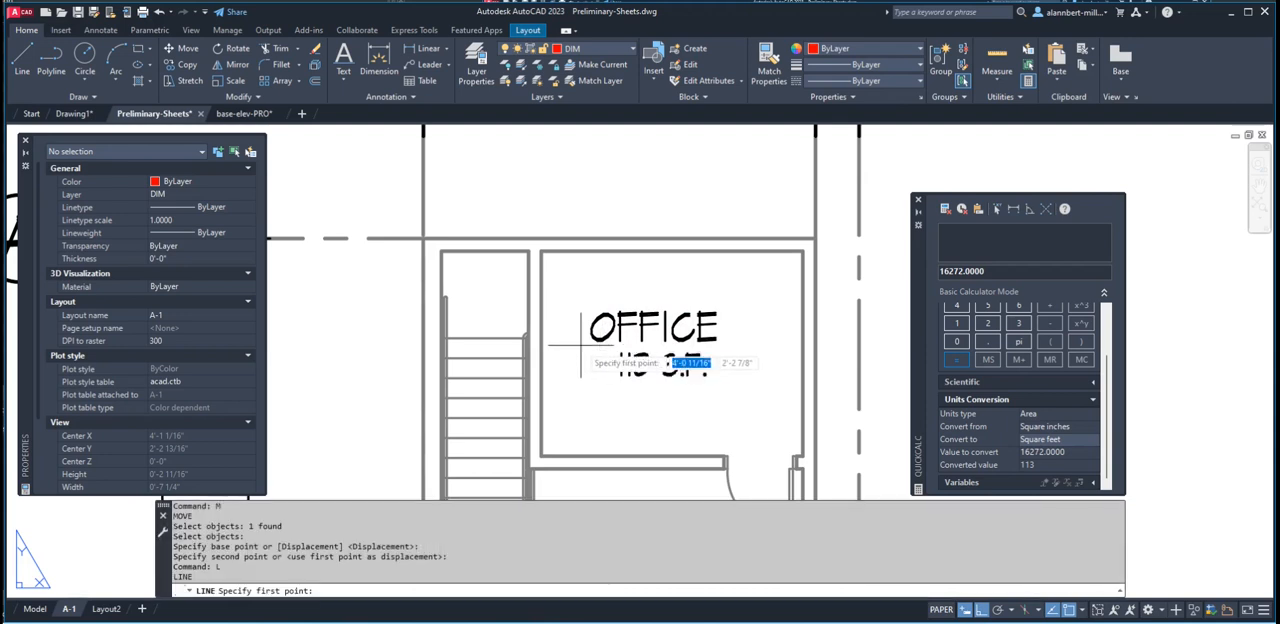
left_click(582, 349)
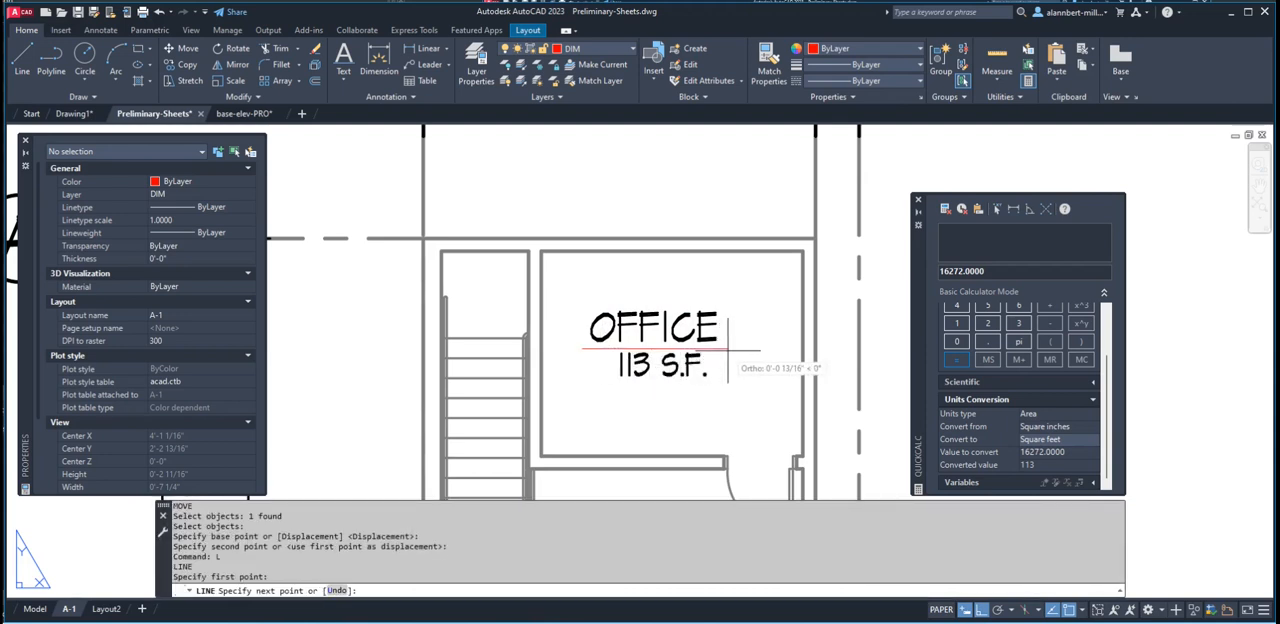
left_click(730, 349)
key("Return")
key("Return")
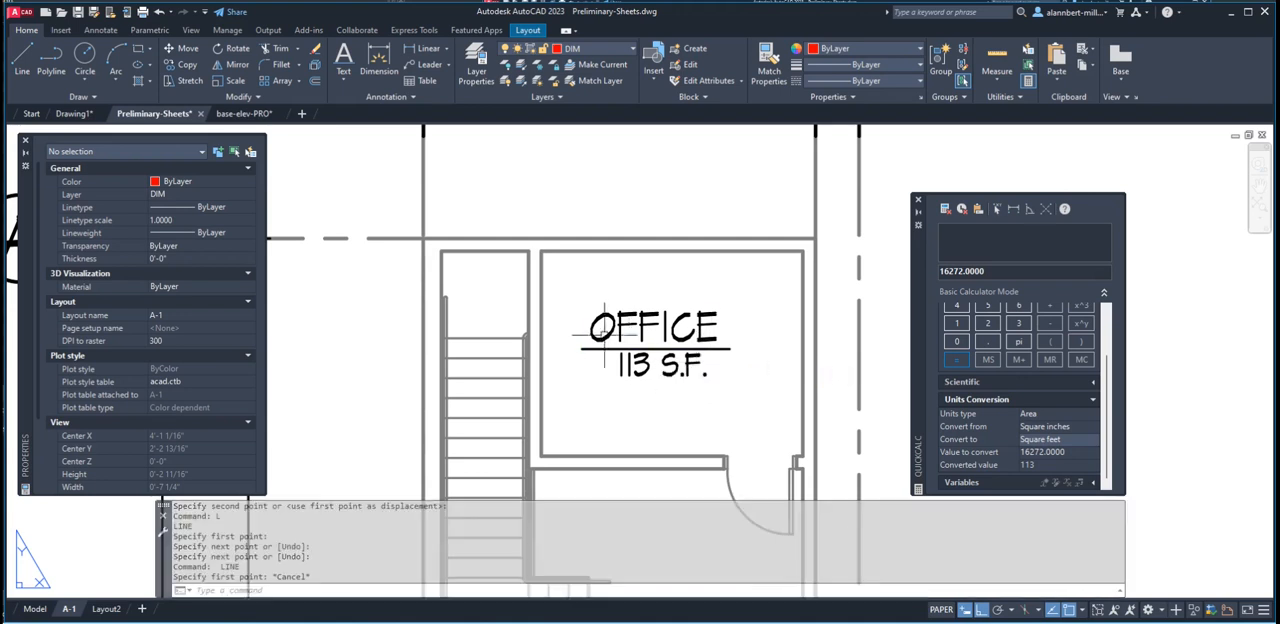
key("Escape")
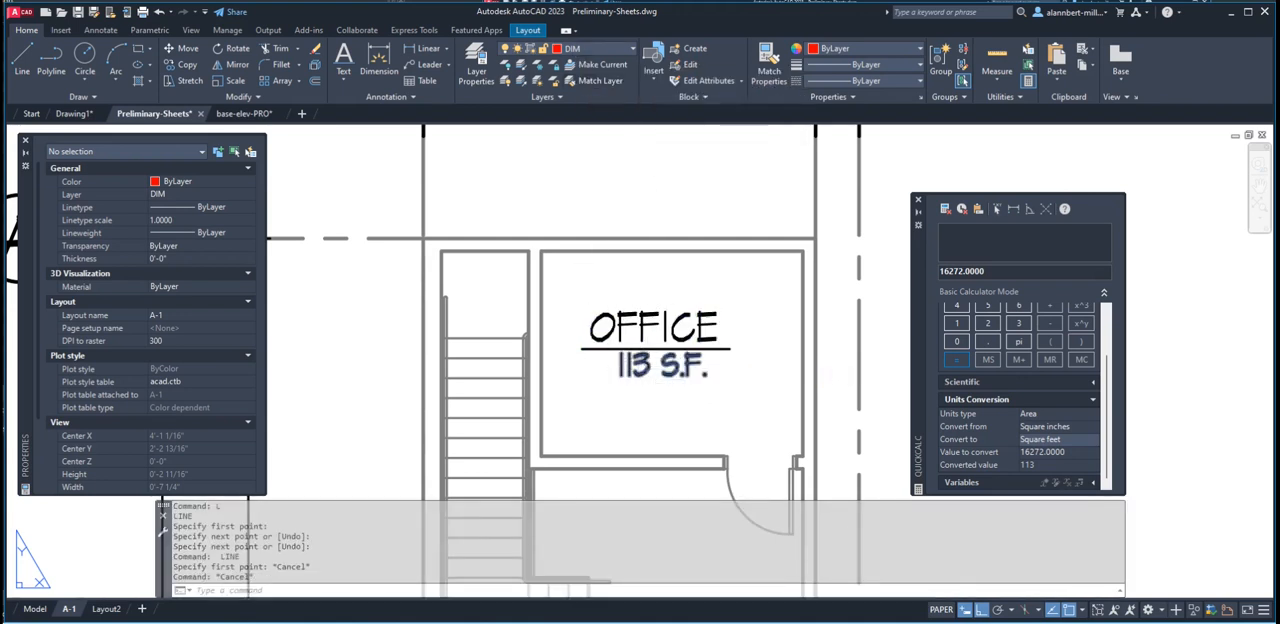
Move the 113 S.F. text slightly down, away from the line under OFFICE
type("m")
key("Return")
left_click(660, 368)
key("Return")
left_click(645, 373)
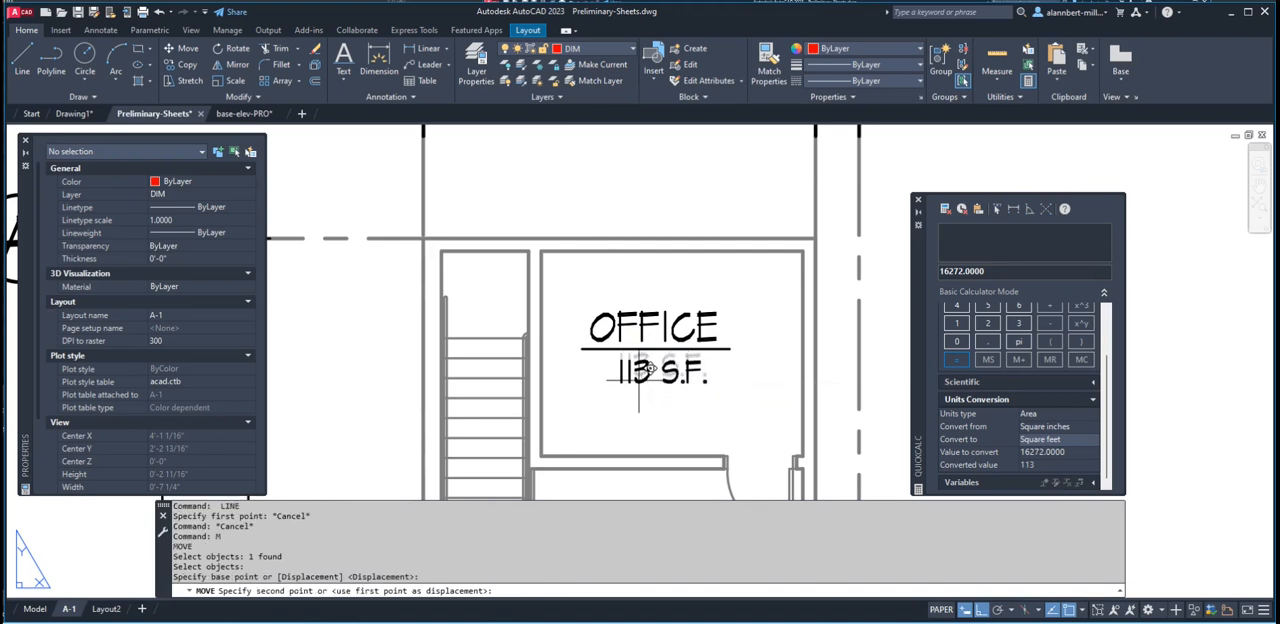
left_click(639, 380)
Shift the 113 S.F. text slightly left to centre it under the line
type("m")
key("Return")
left_click(642, 378)
key("Return")
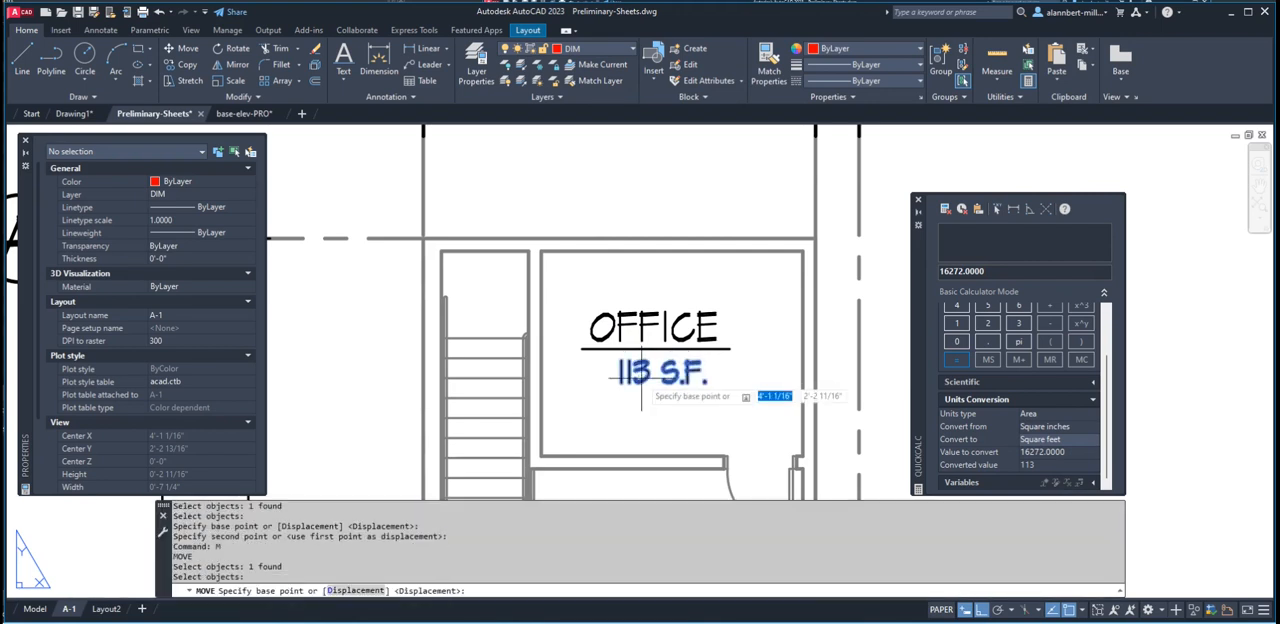
left_click(640, 376)
key("Escape")
key("Escape")
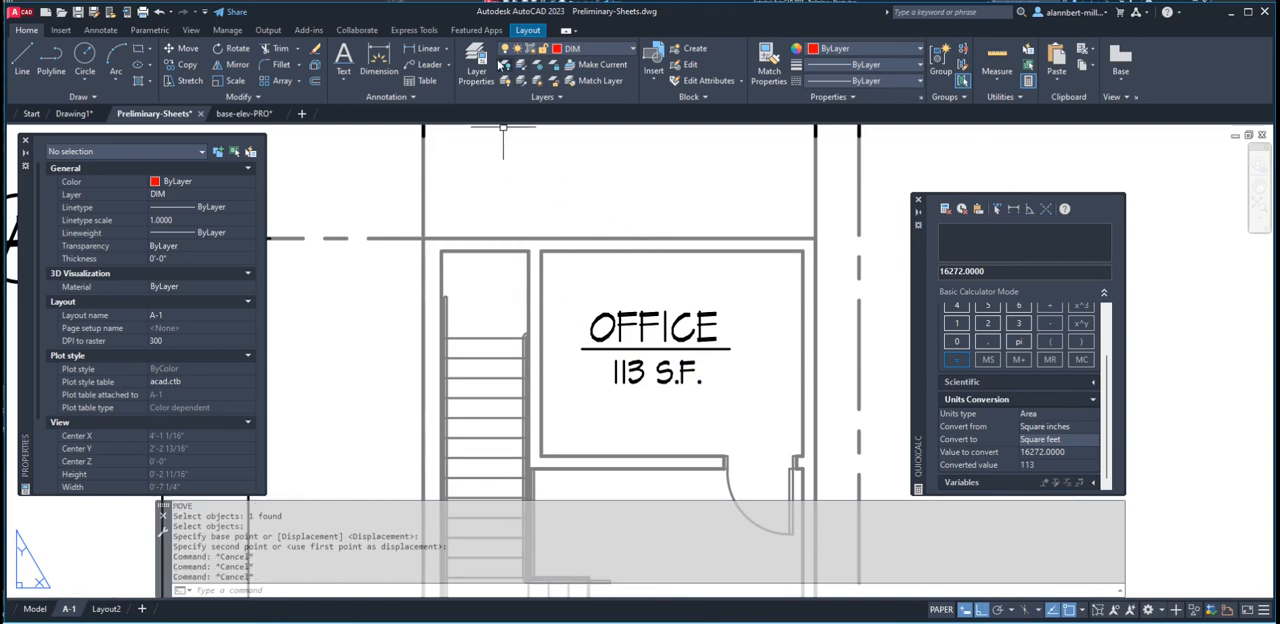
Create a new layer named ROOM with the color green and close the layer manager
left_click(473, 80)
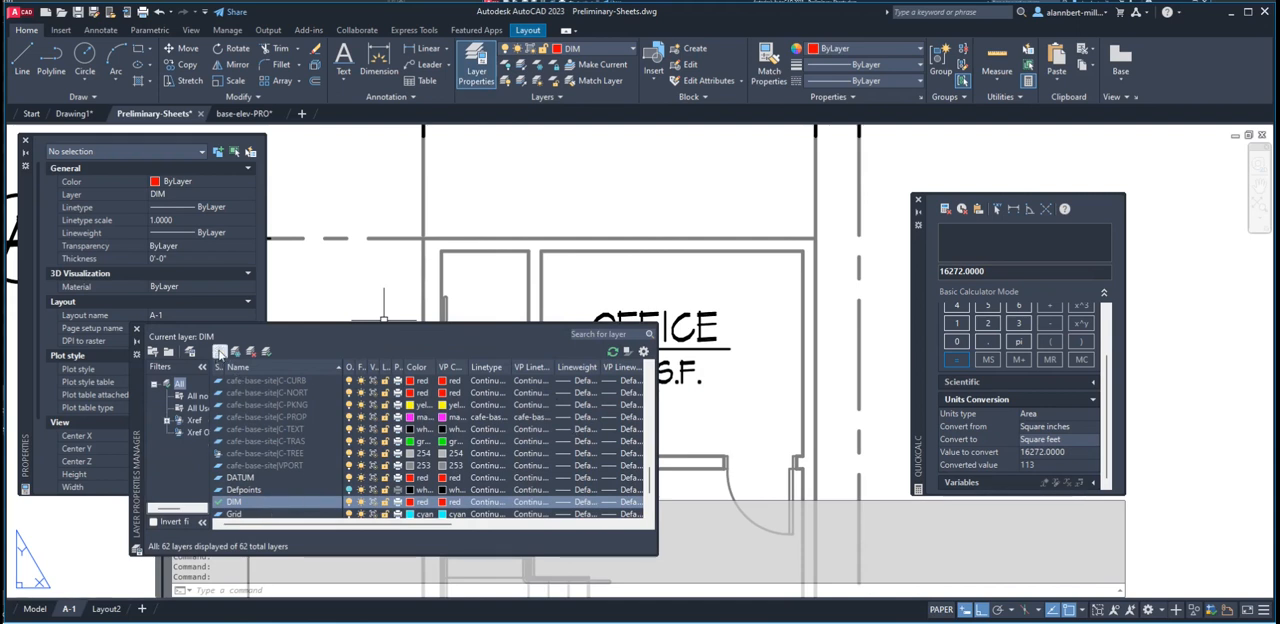
left_click(220, 352)
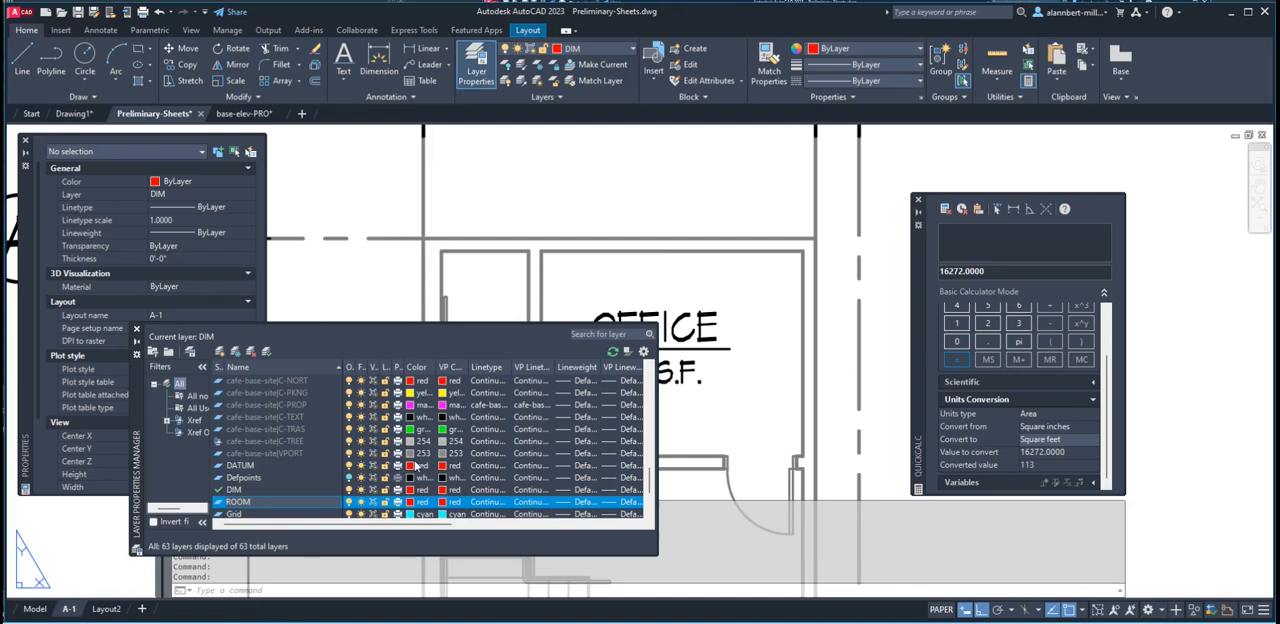
left_click(409, 507)
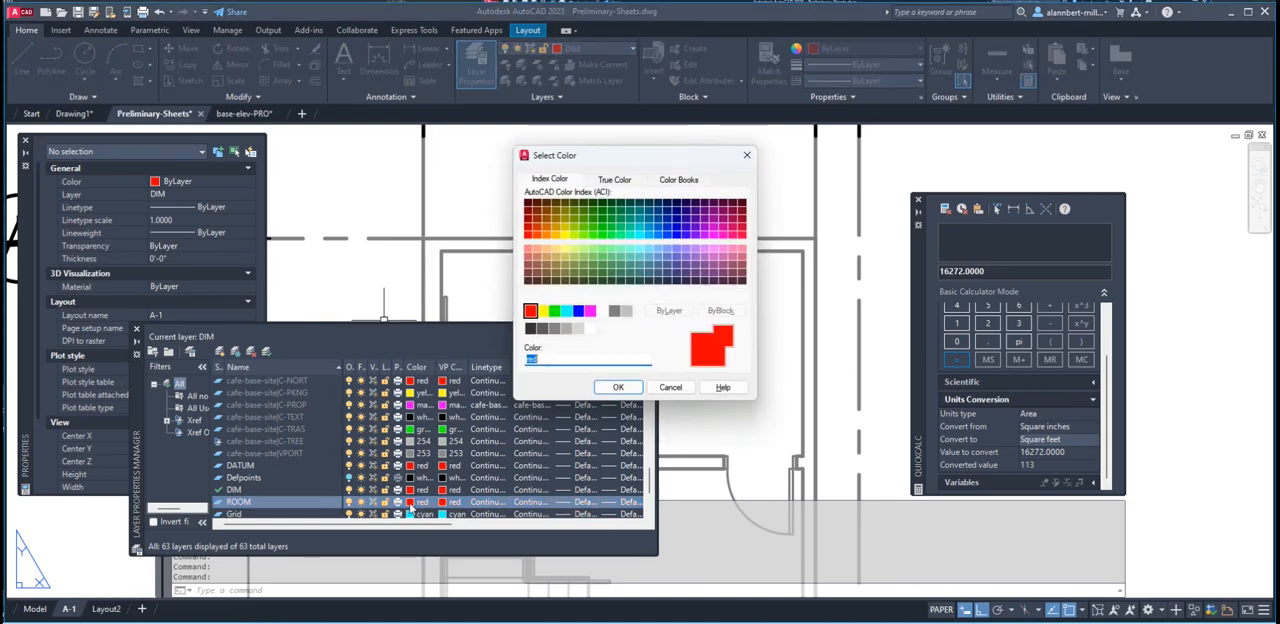
left_click(554, 311)
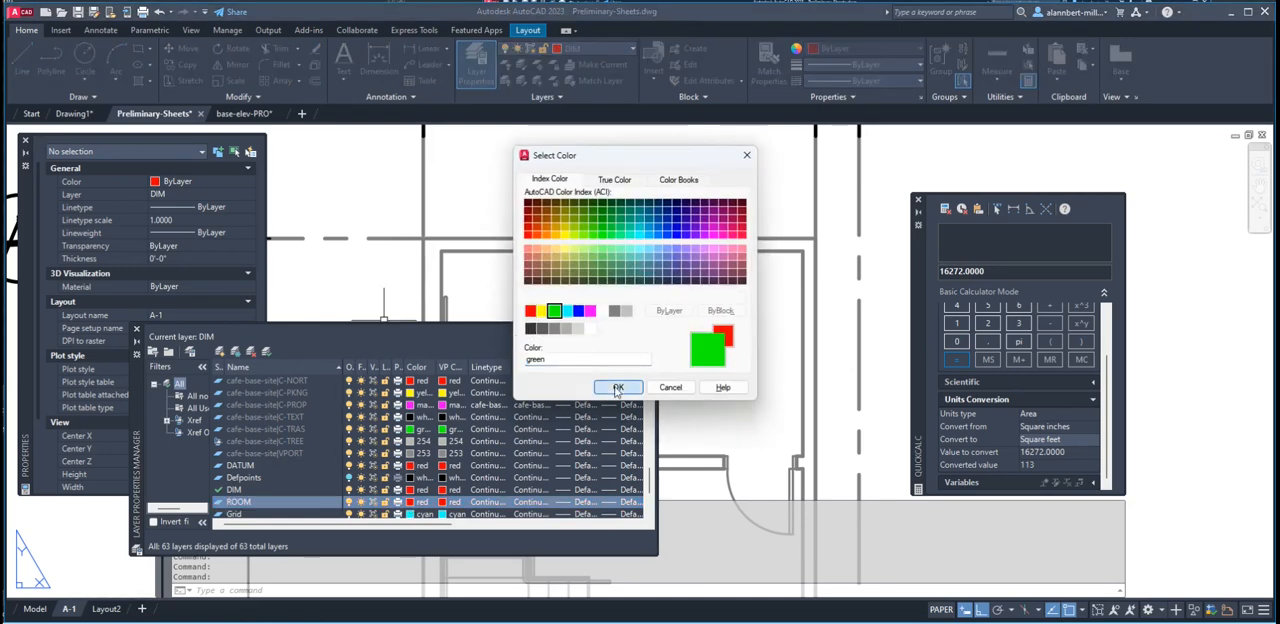
left_click(618, 387)
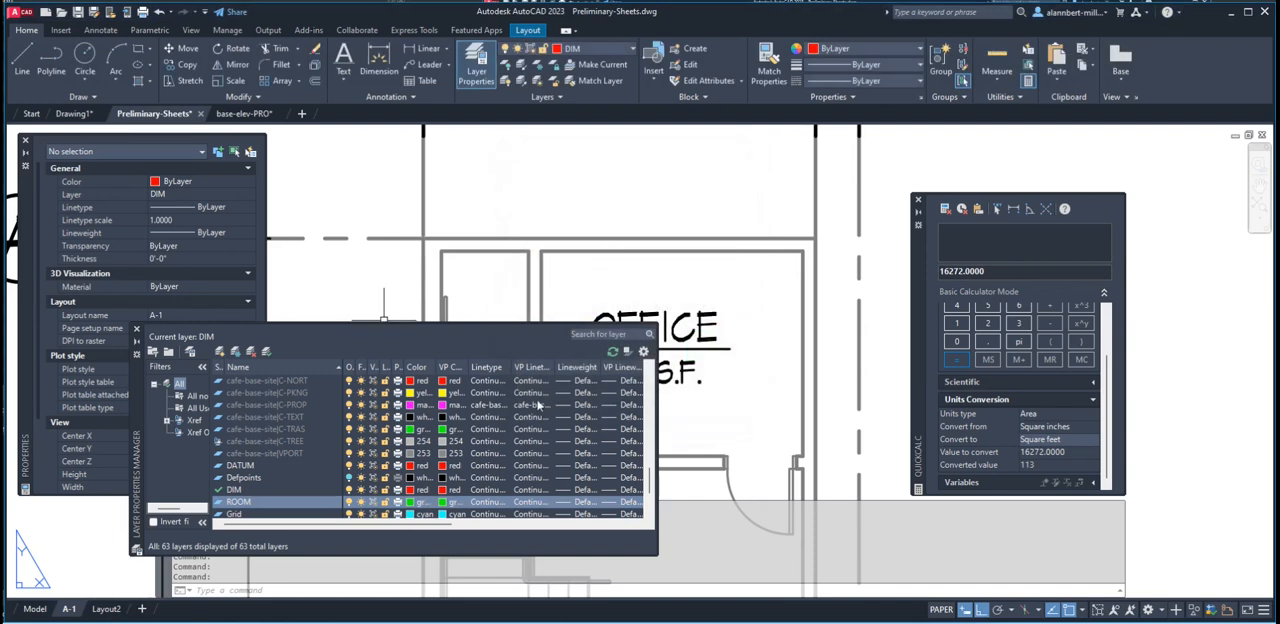
left_click(137, 329)
Move the OFFICE label, the dividing line and the 113 S.F. text to the ROOM layer
left_click(738, 288)
left_click(585, 390)
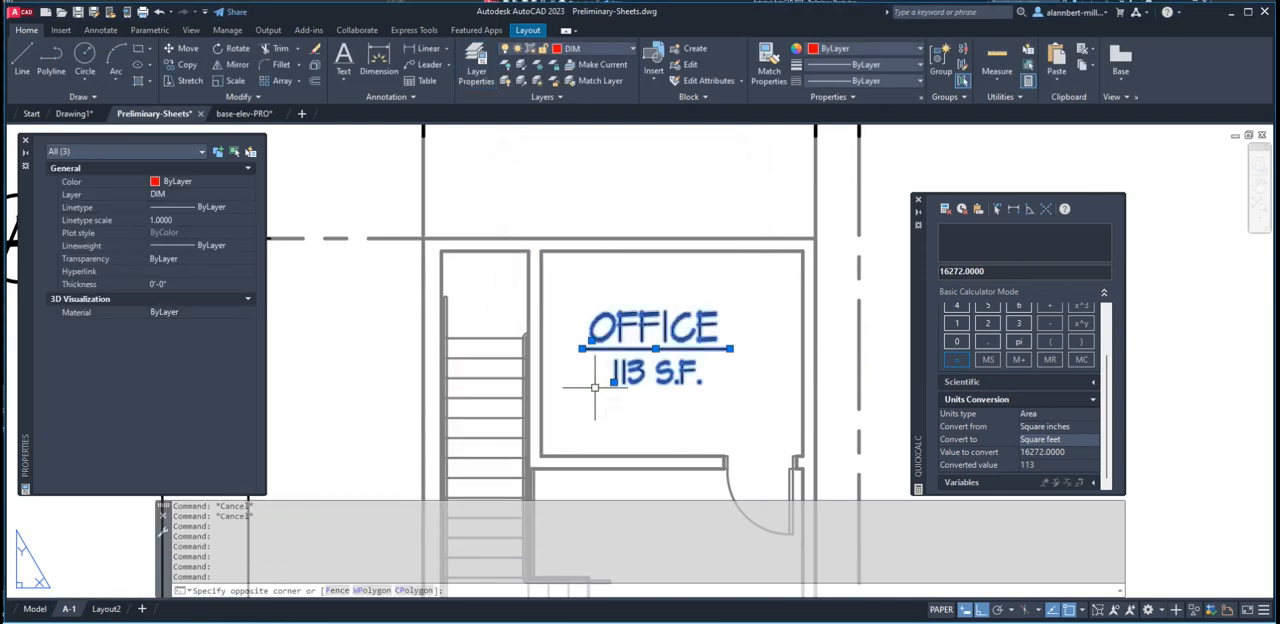
left_click(593, 49)
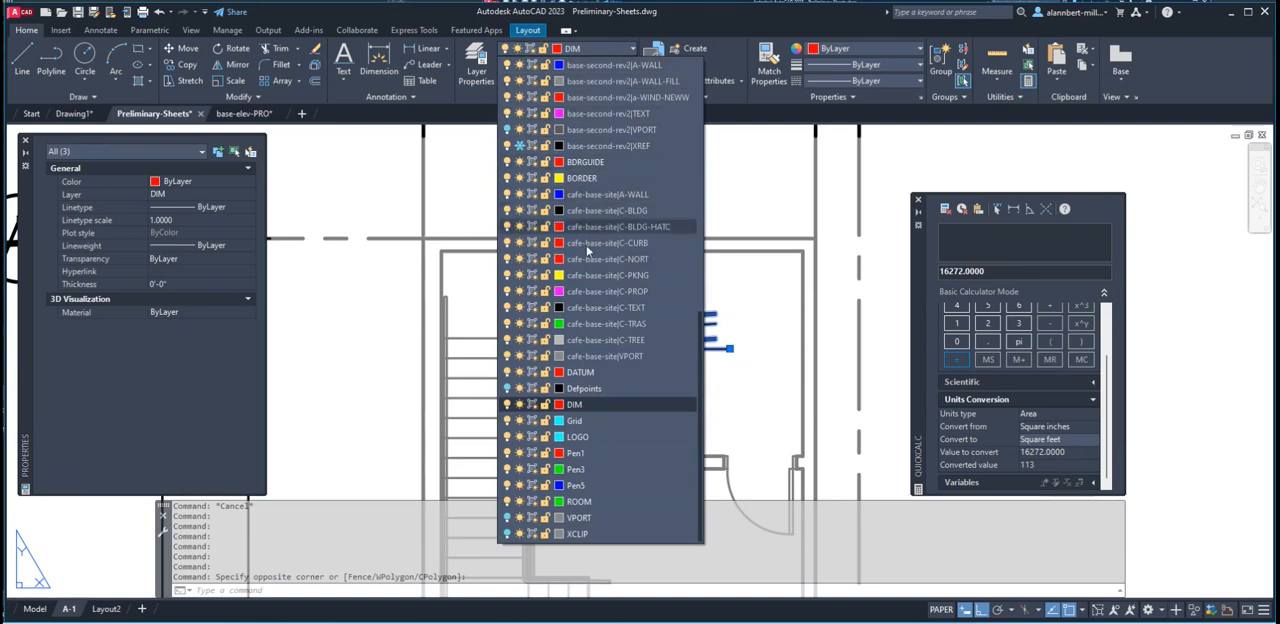
left_click(578, 501)
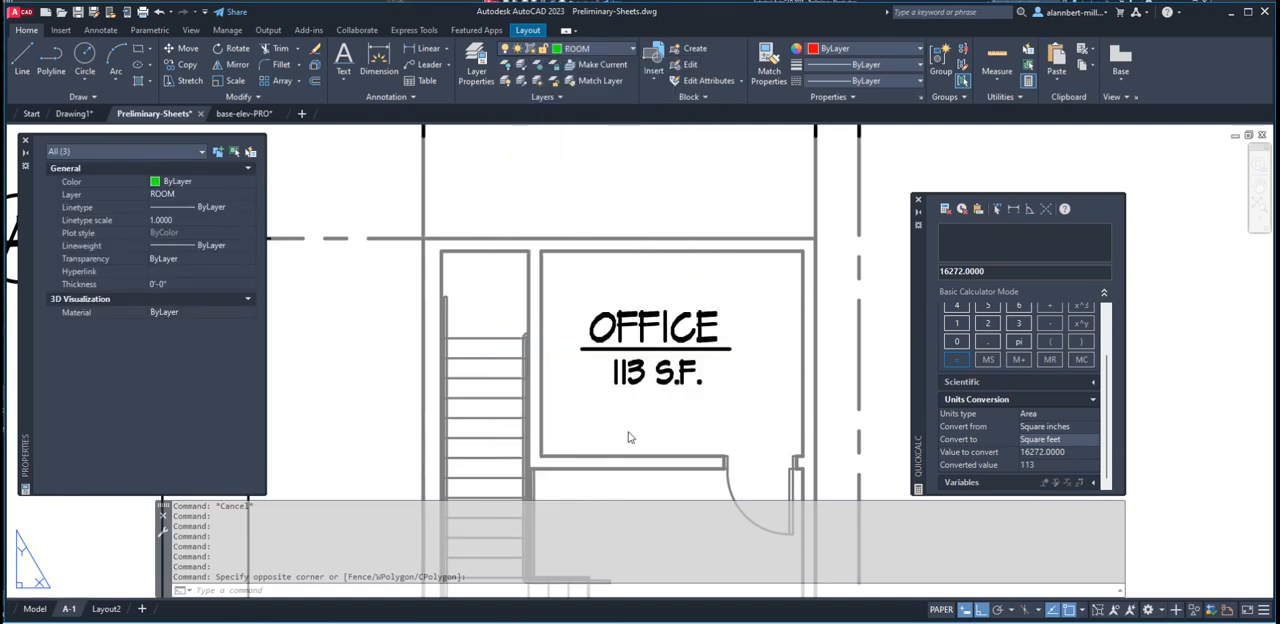
key("Escape")
key("Escape")
Make ROOM the current layer with nothing selected
left_click(592, 44)
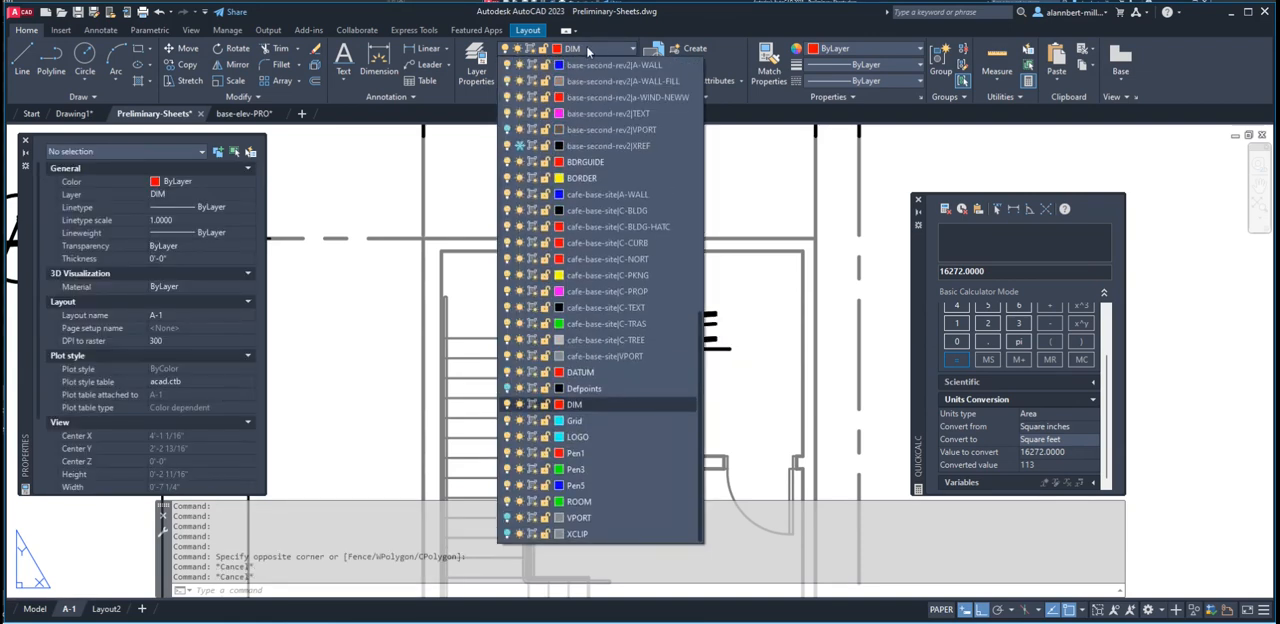
left_click(578, 501)
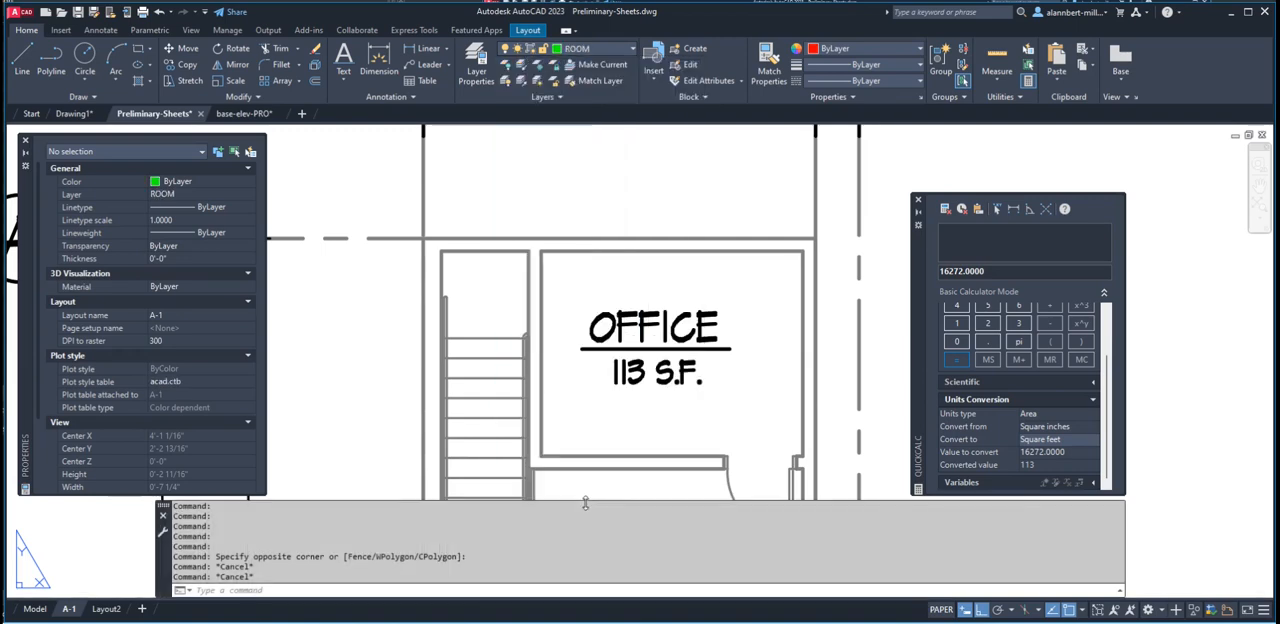
key("Escape")
Examine the finished OFFICE room tag up close and in relation to the surrounding second floor plan
scroll(694, 462, "down", 6)
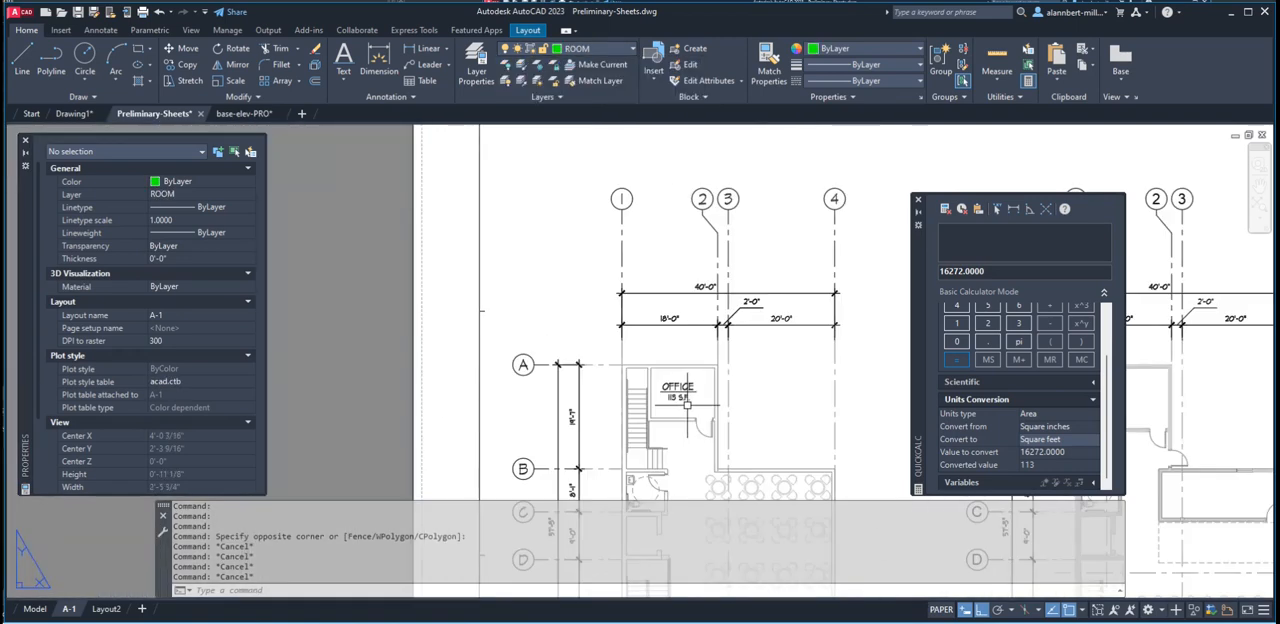
scroll(712, 416, "up", 6)
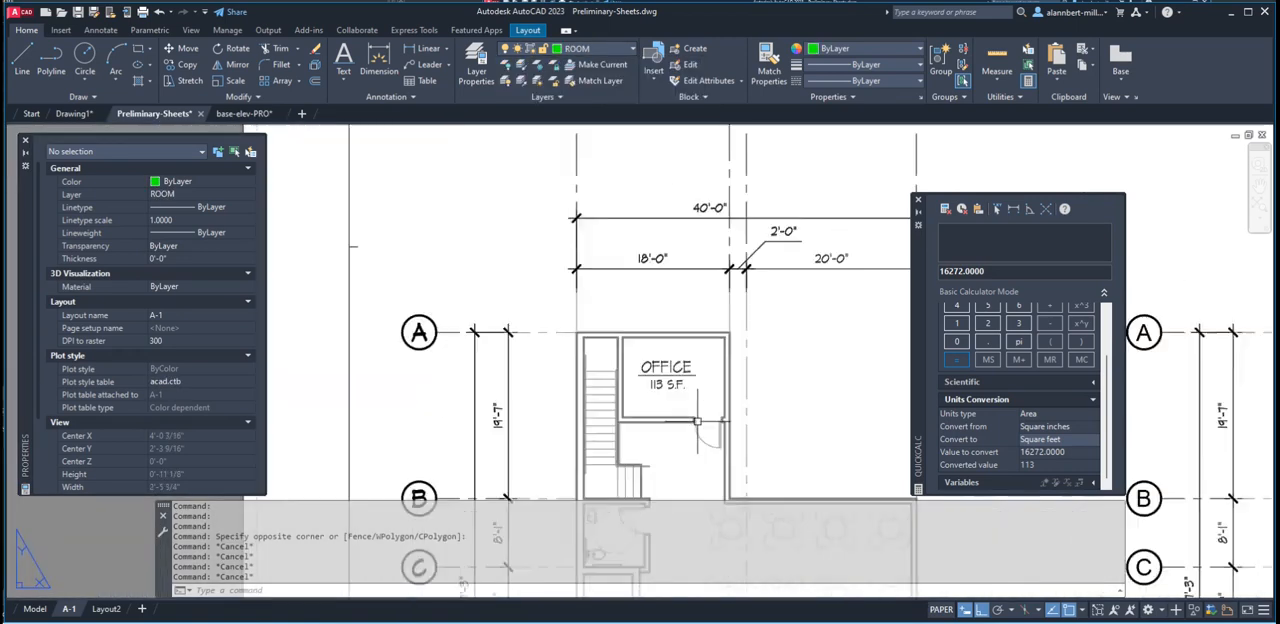
middle_click_drag(622, 440, 629, 320)
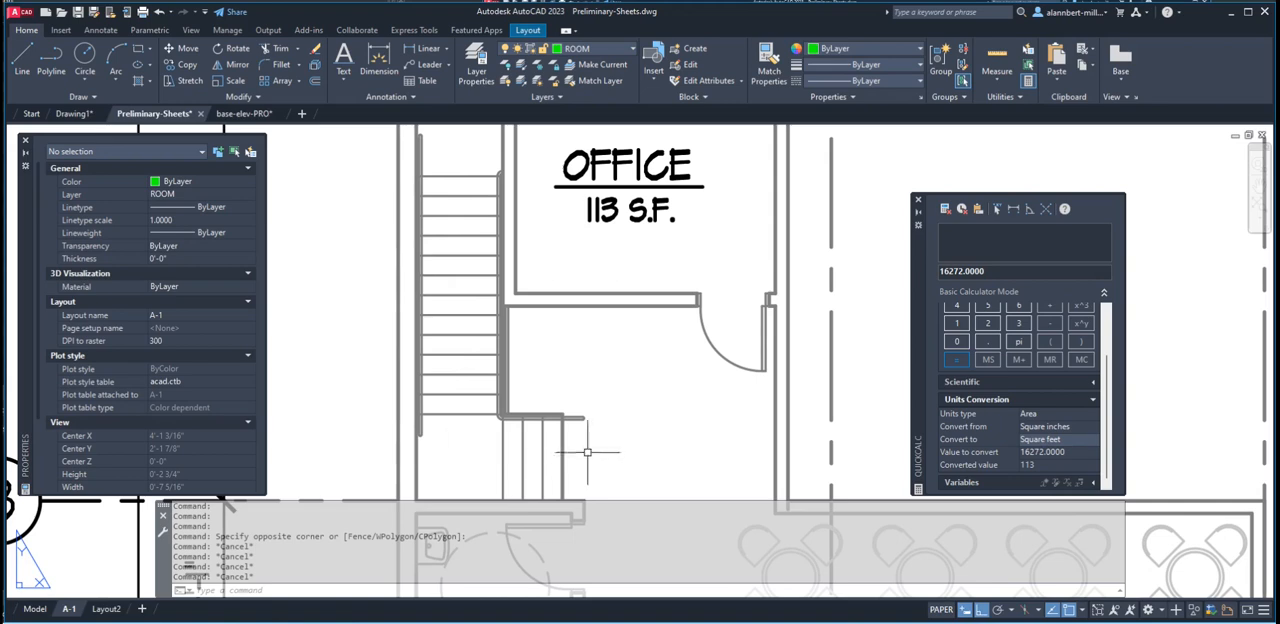
scroll(603, 389, "down", 4)
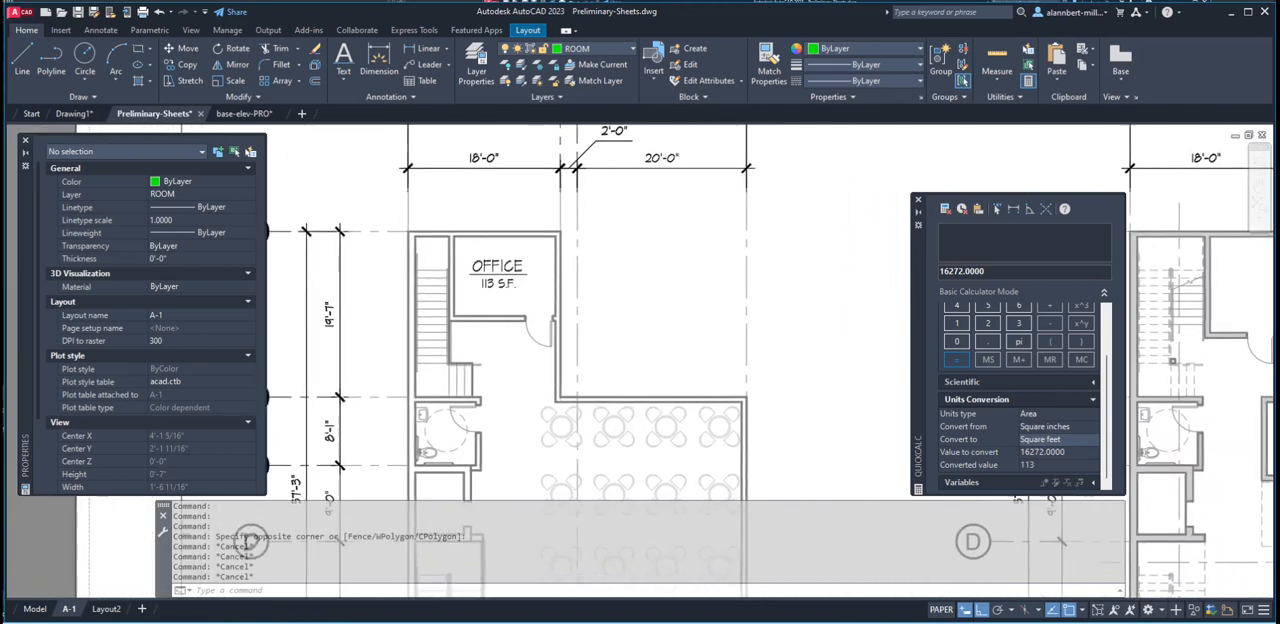
scroll(702, 452, "down", 3)
scroll(616, 386, "up", 5)
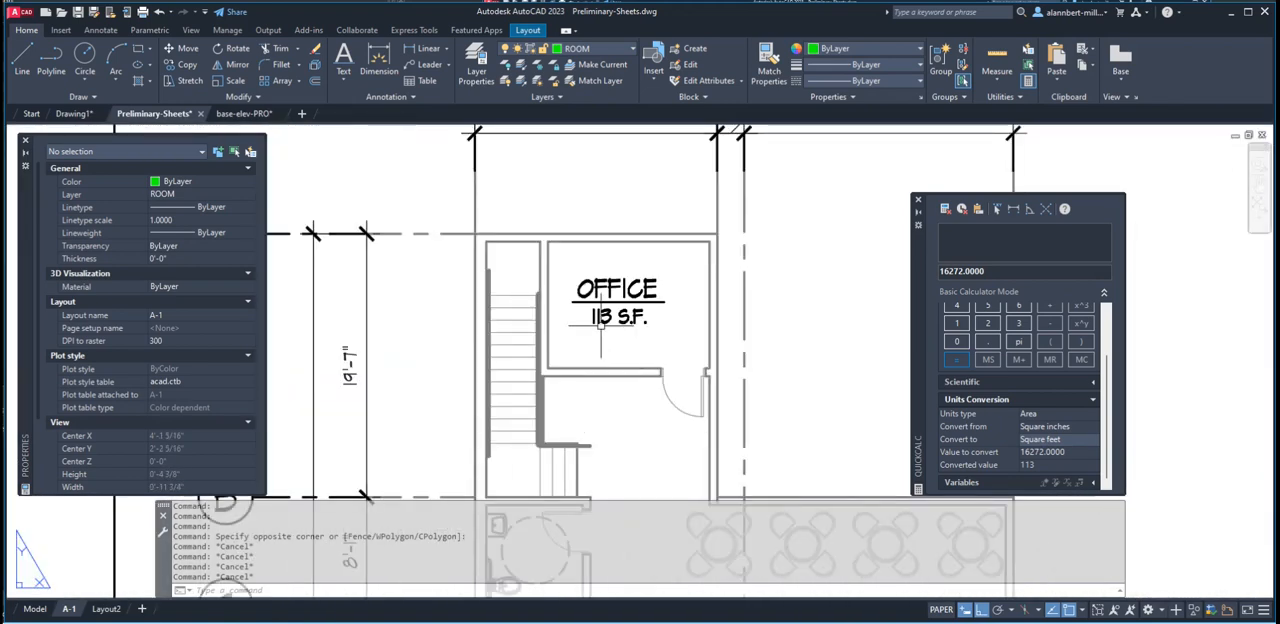
scroll(616, 386, "down", 6)
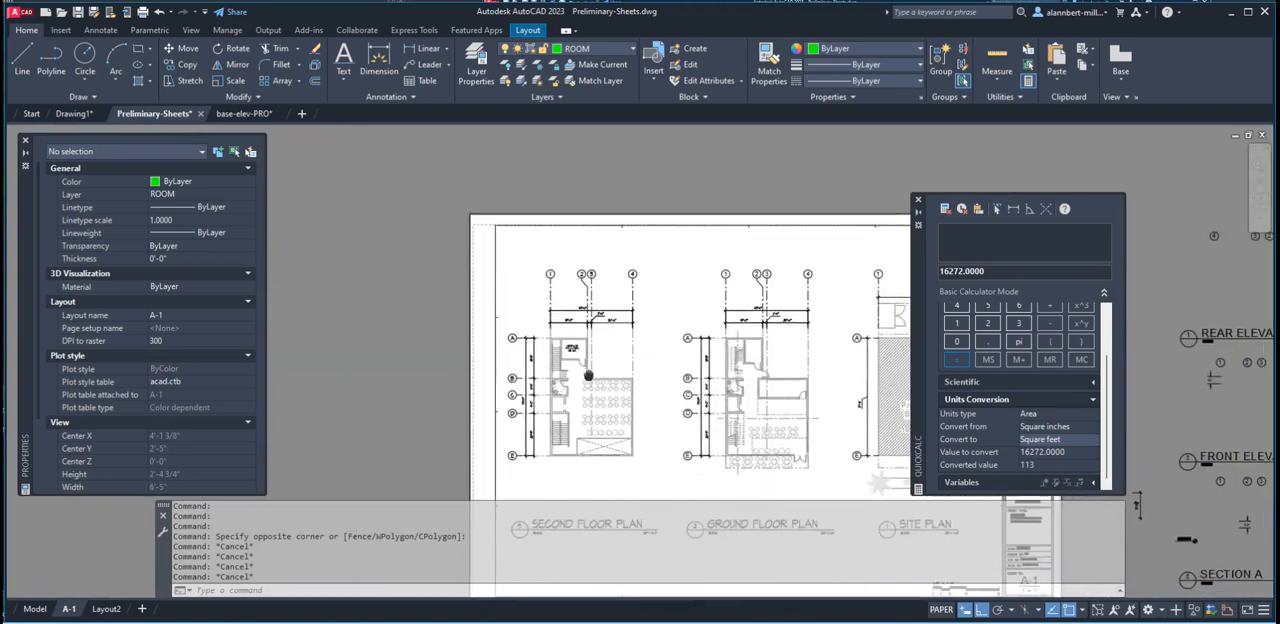
Close the QuickCalc calculator and shrink the command line window to two history lines
middle_click_drag(511, 318, 455, 293)
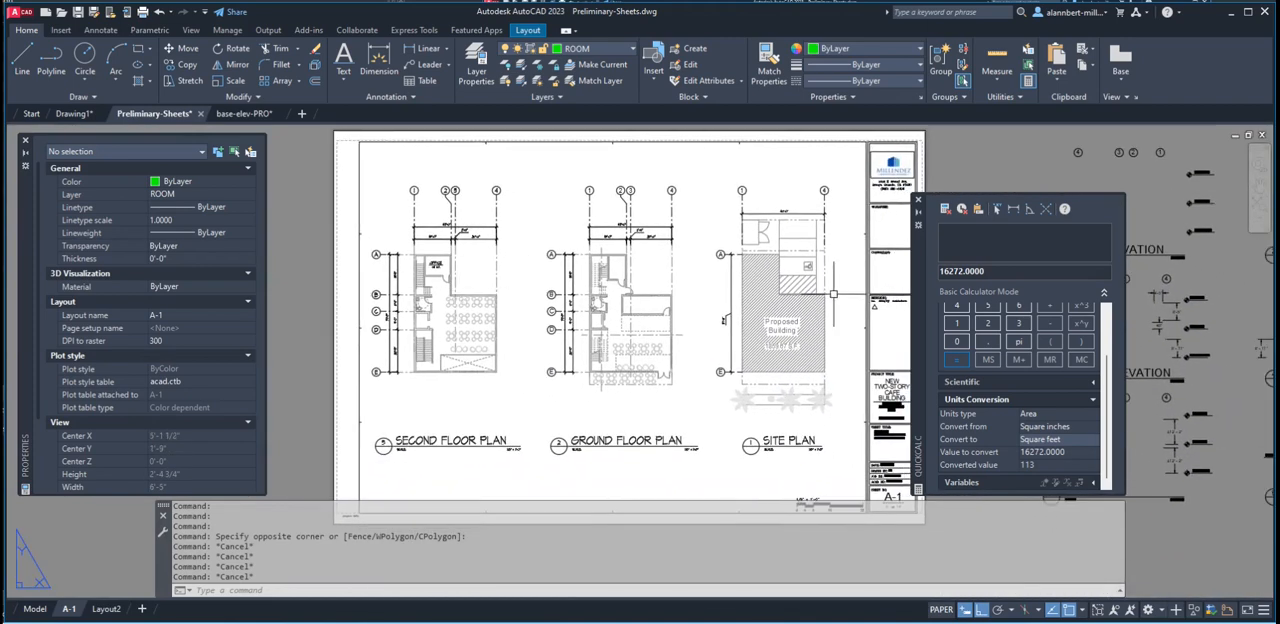
left_click(918, 200)
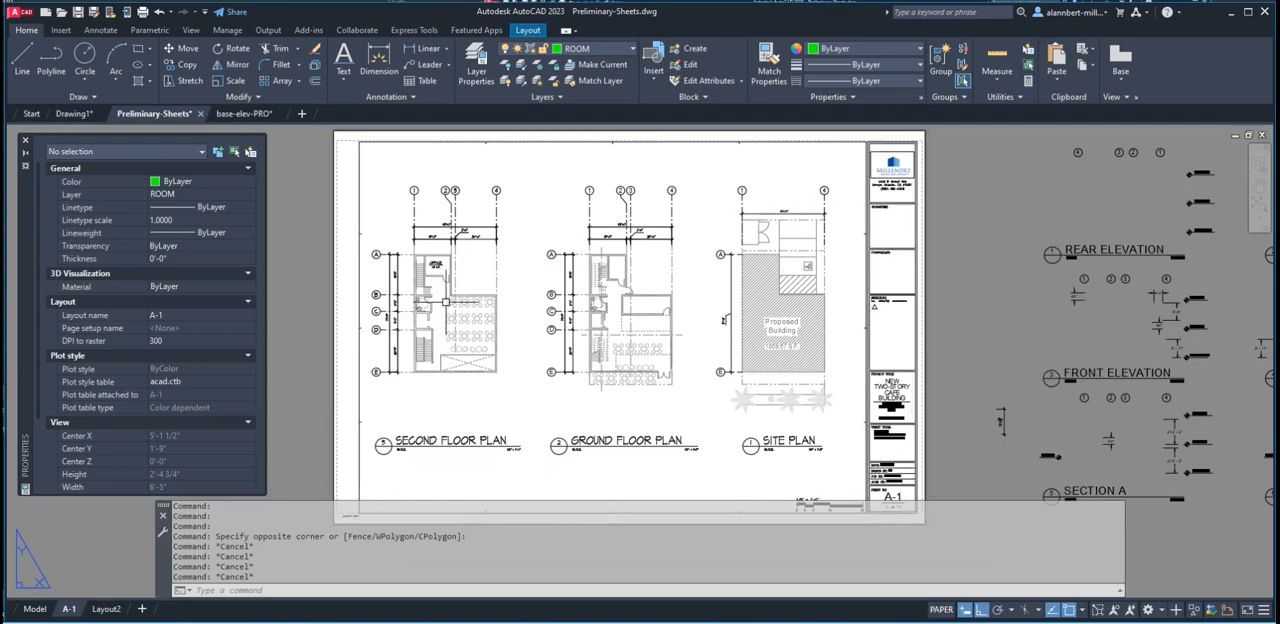
scroll(405, 244, "up", 5)
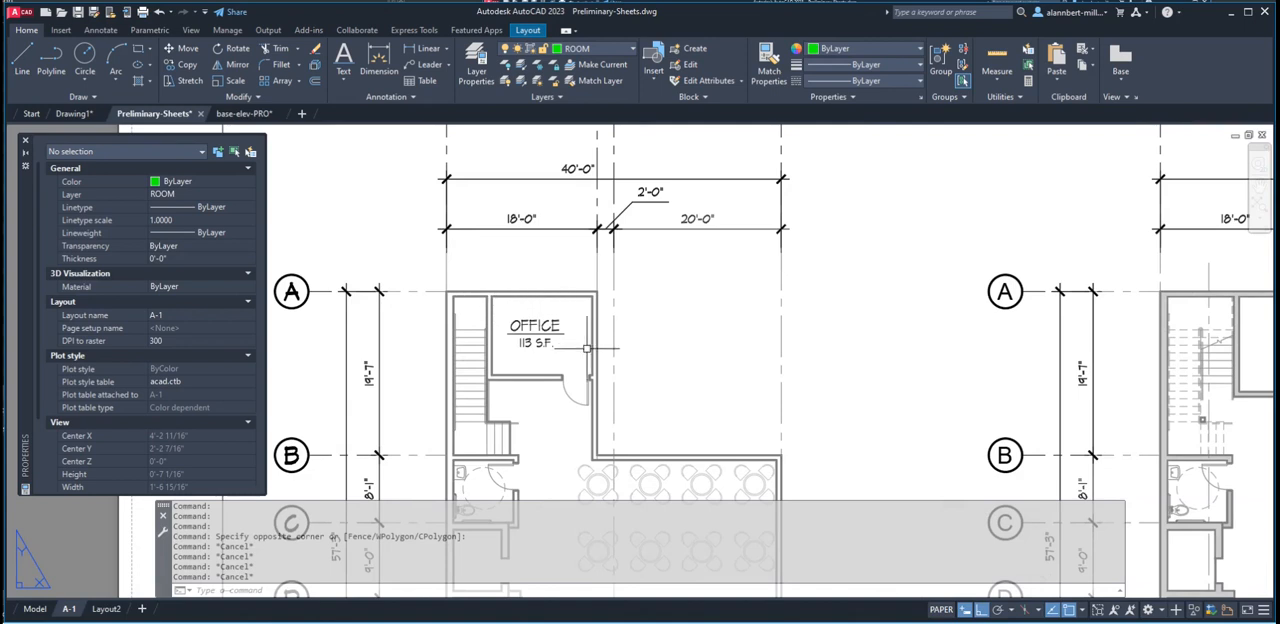
scroll(558, 351, "up", 5)
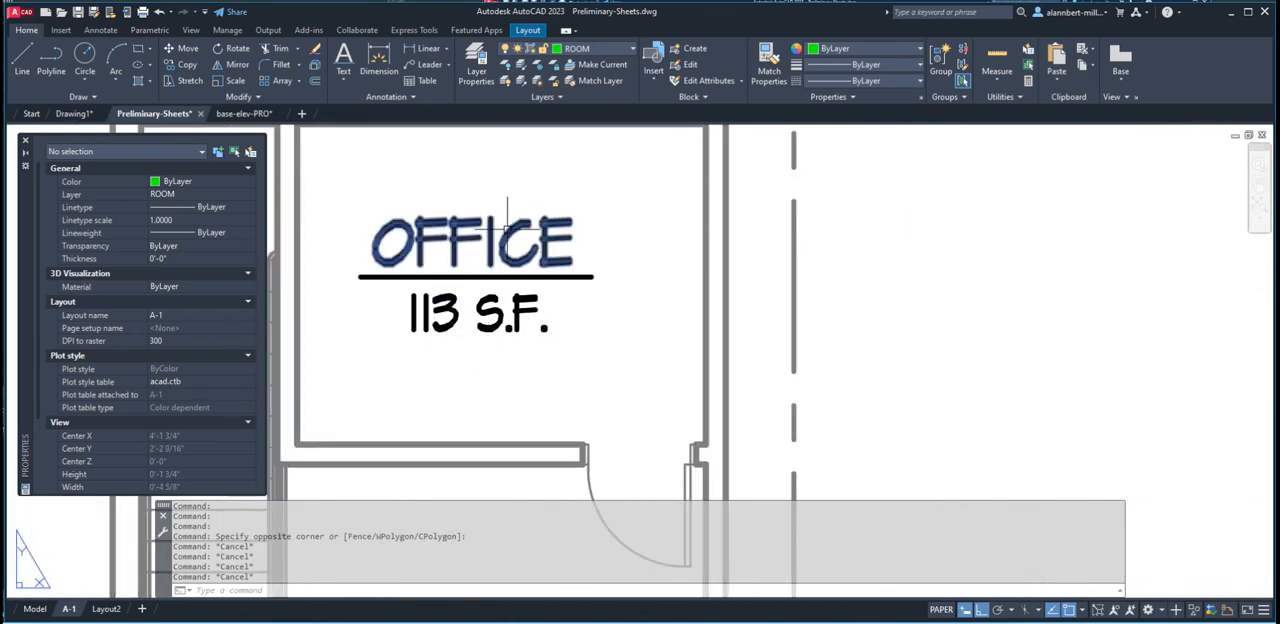
scroll(578, 252, "down", 3)
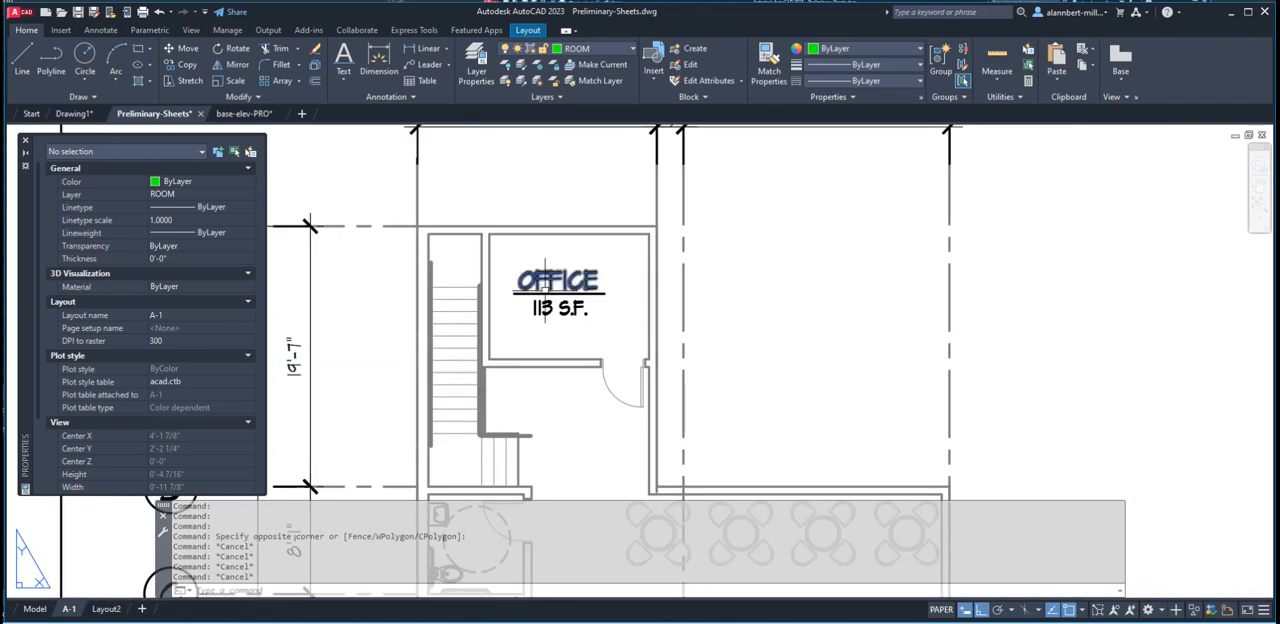
scroll(590, 330, "down", 4)
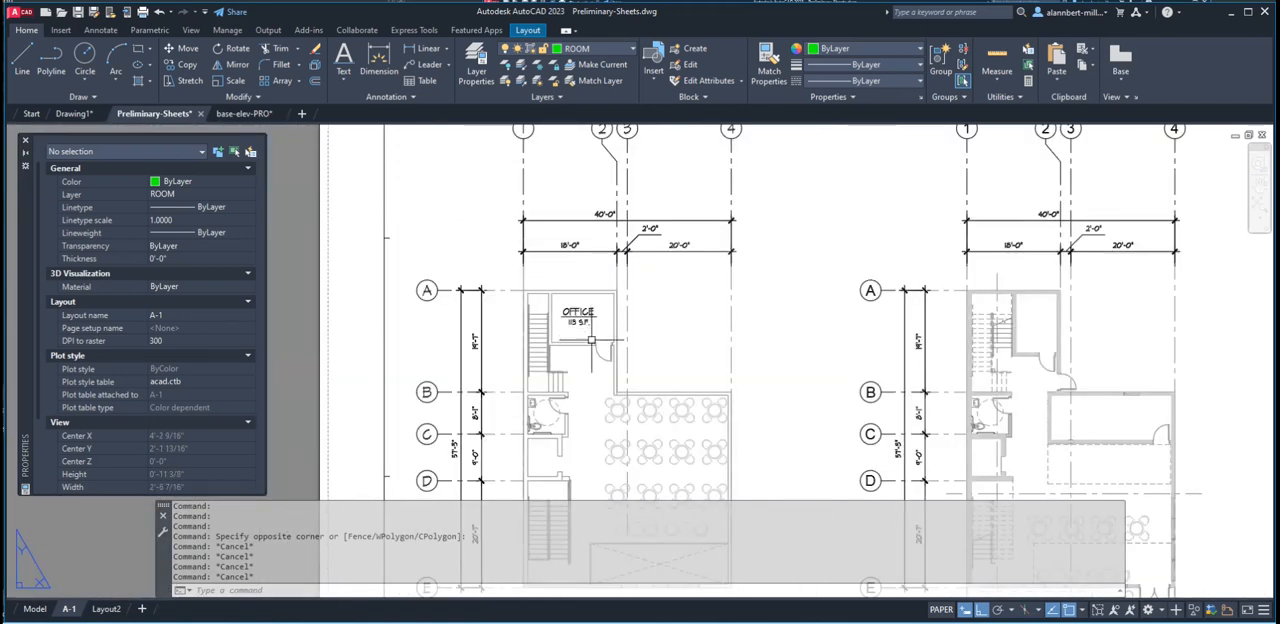
middle_click_drag(620, 400, 600, 318)
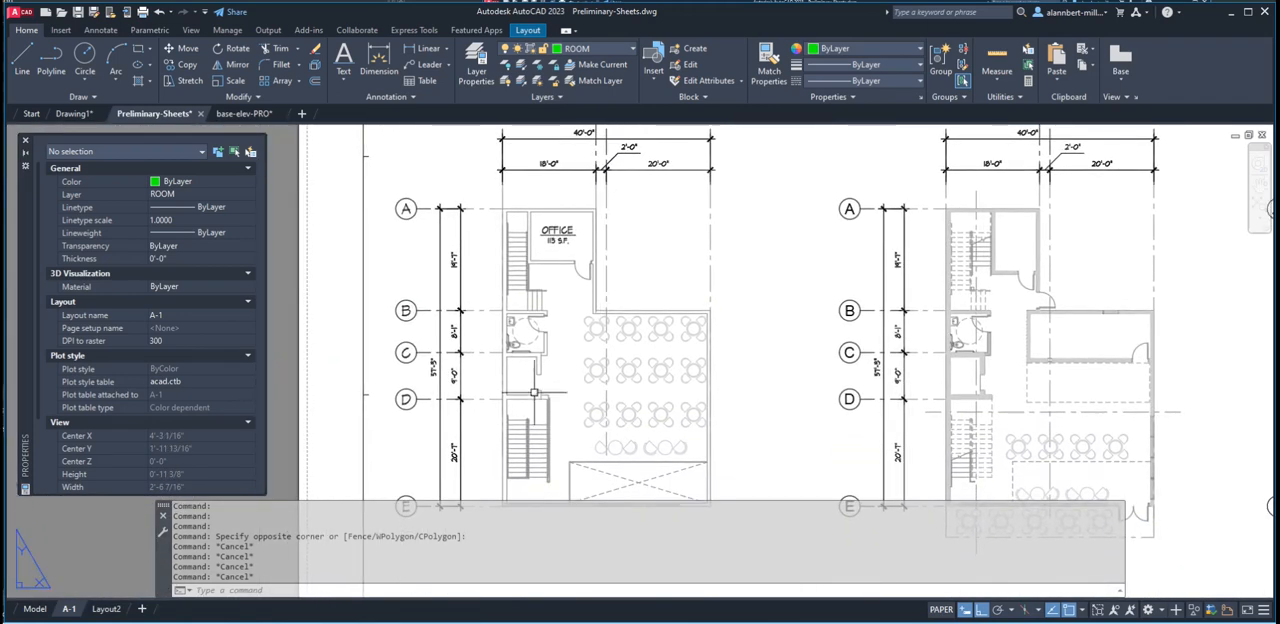
left_click_drag(448, 511, 450, 559)
Open a plot preview of sheet A-1
scroll(647, 474, "down", 2)
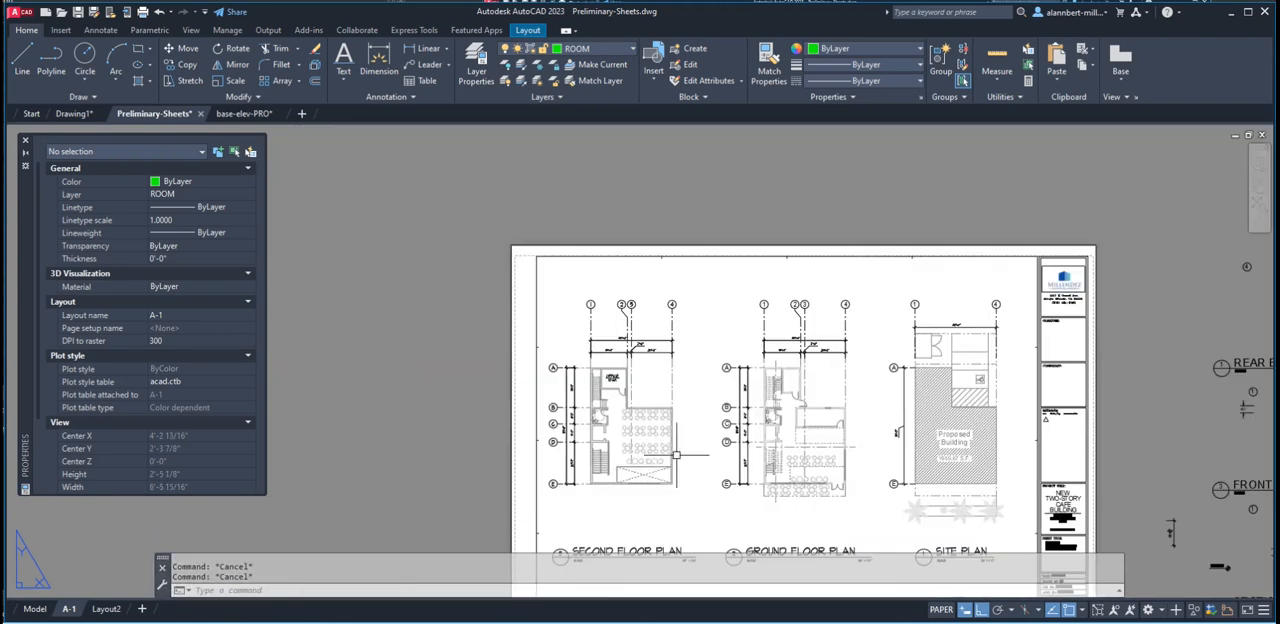
middle_click_drag(705, 446, 577, 344)
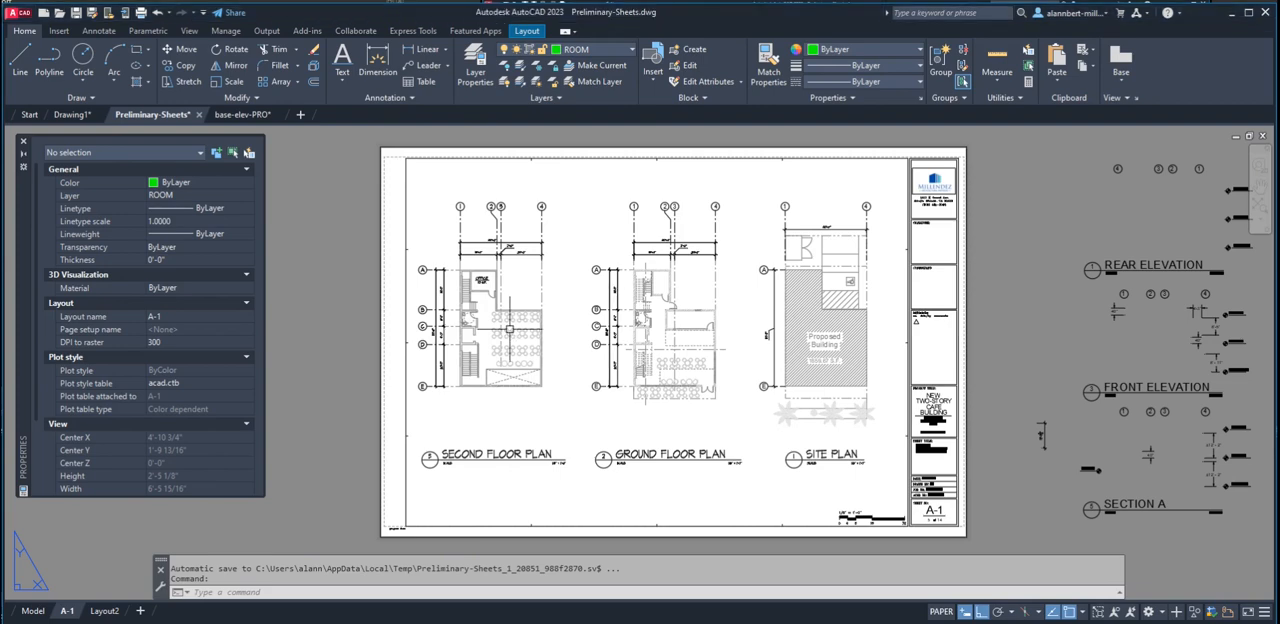
type("iew")
key("Return")
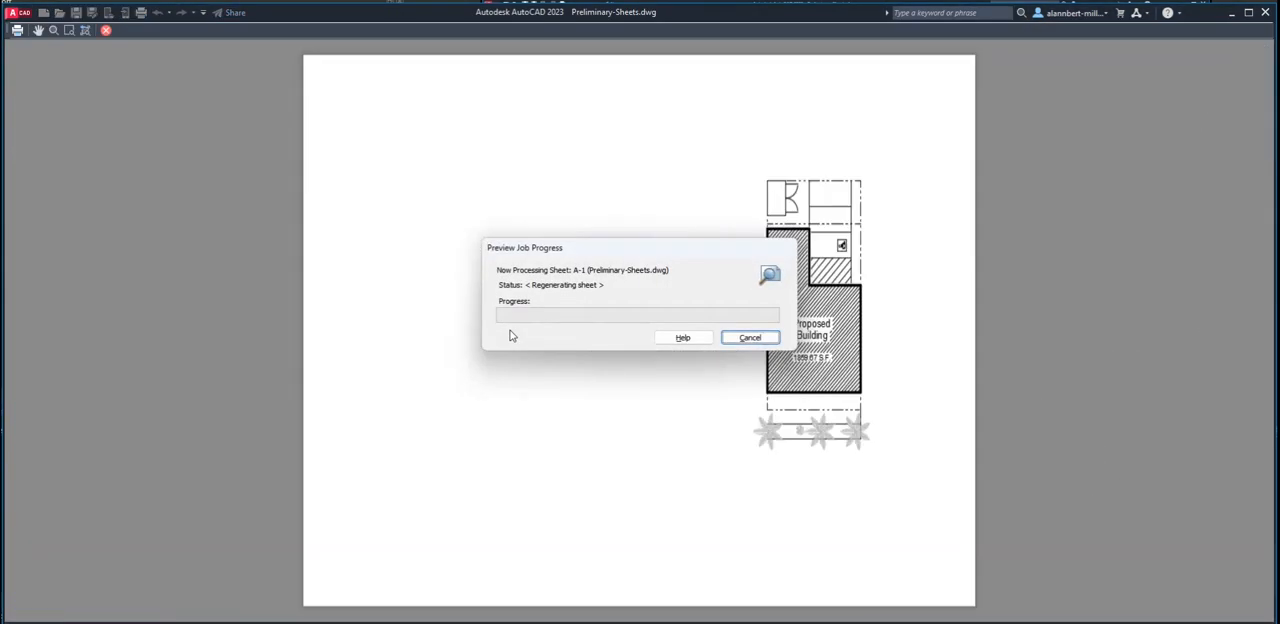
Inspect the floor plans, the office tag and the title block logo in the plot preview, and exit the preview
scroll(771, 354, "up", 5)
scroll(725, 361, "down", 4)
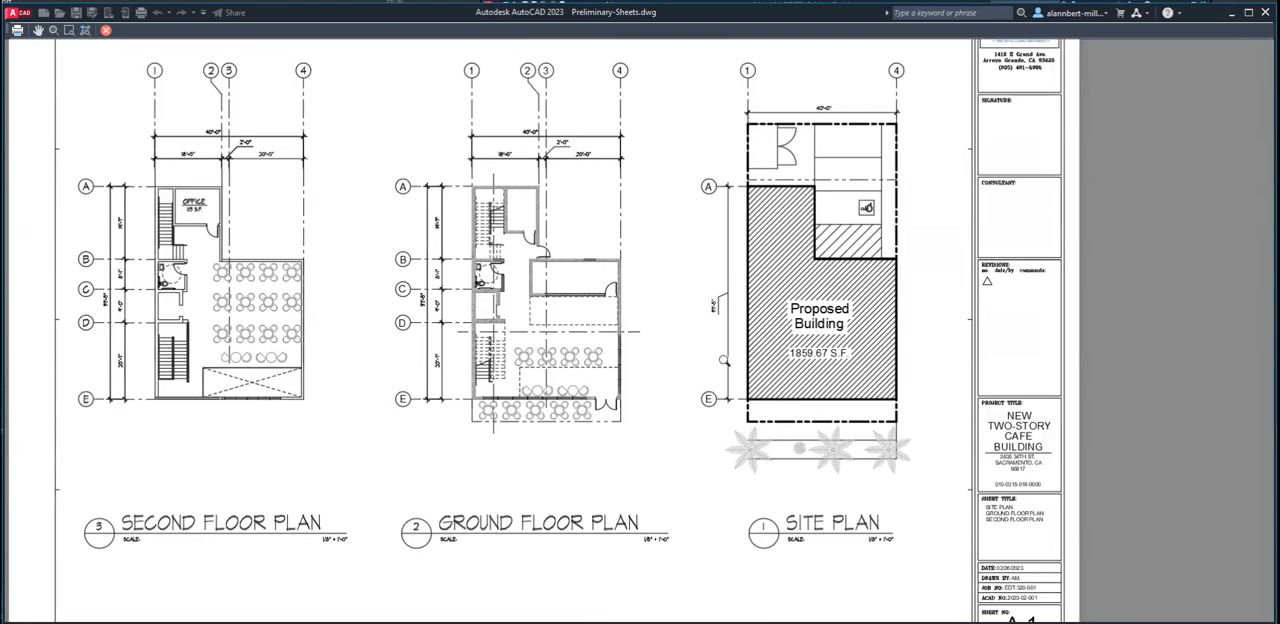
scroll(329, 369, "up", 5)
scroll(628, 194, "down", 5)
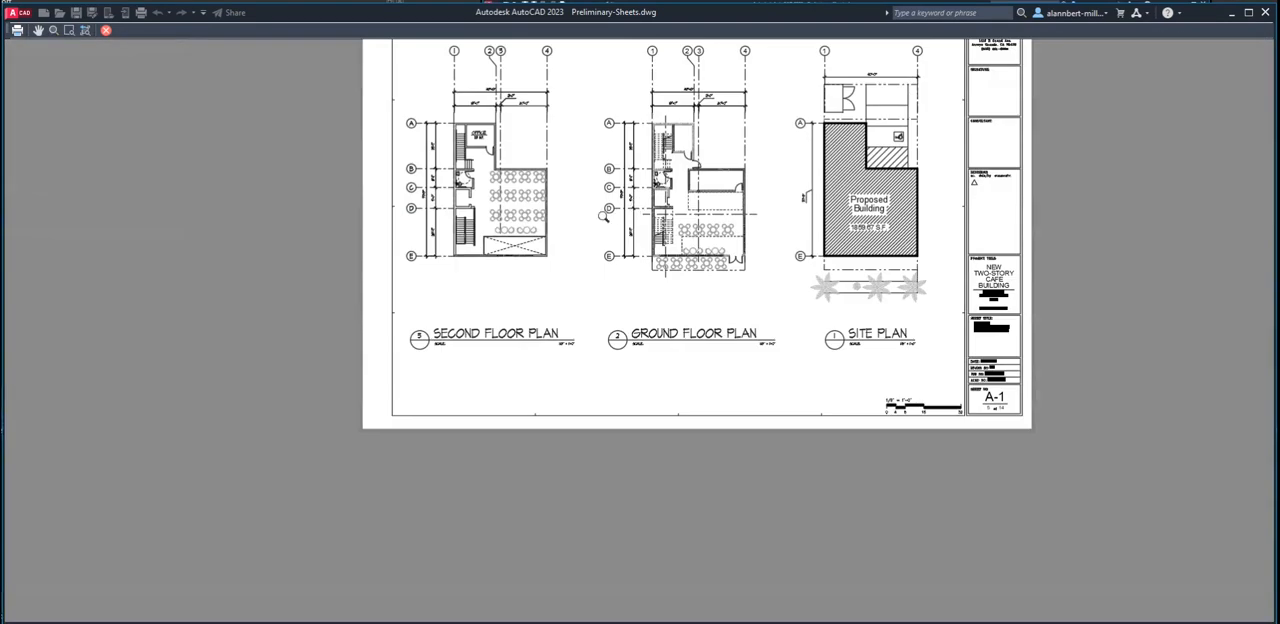
scroll(498, 136, "up", 6)
scroll(444, 172, "down", 5)
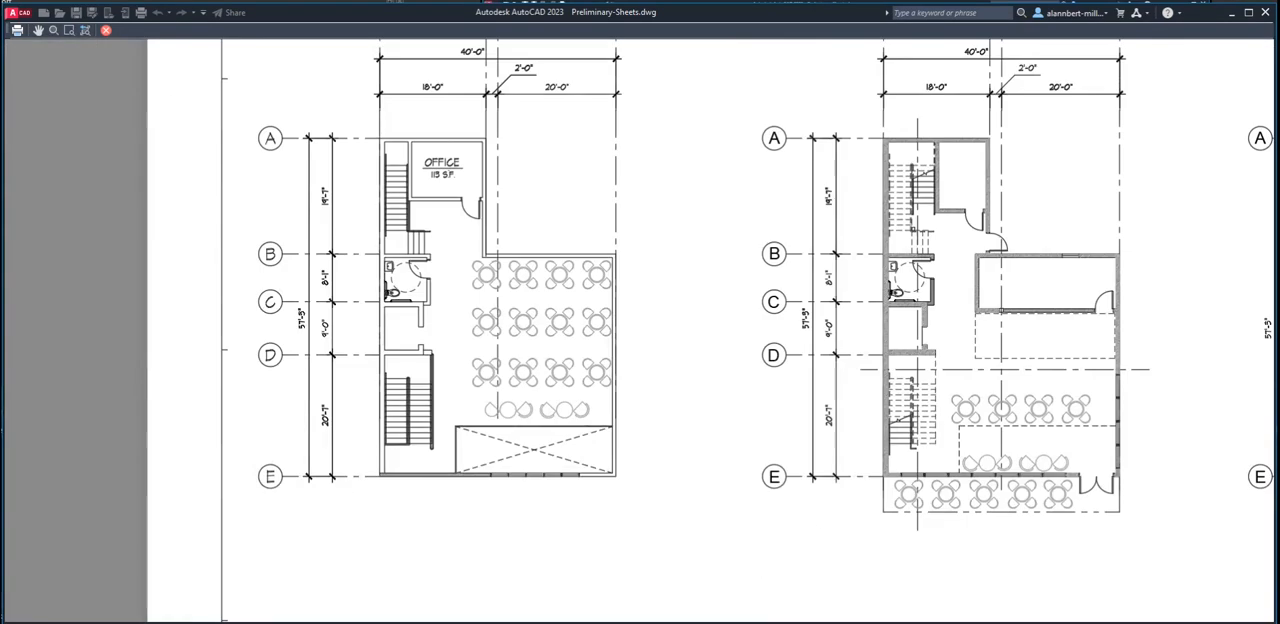
scroll(770, 330, "down", 4)
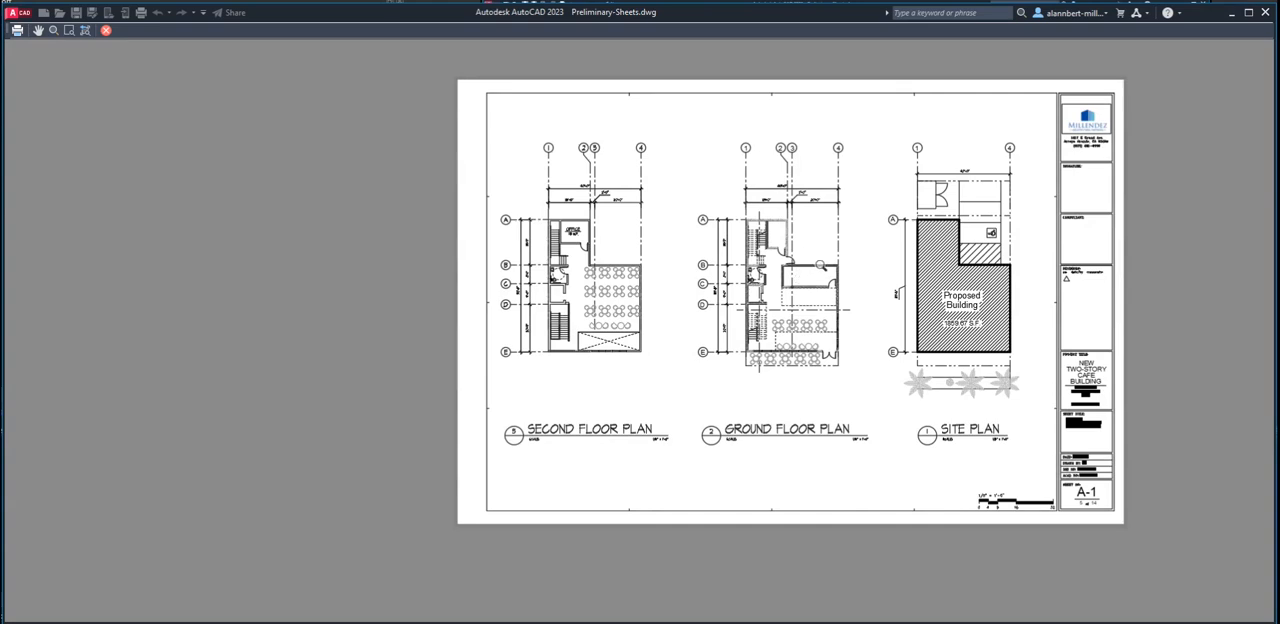
middle_click_drag(823, 267, 717, 302)
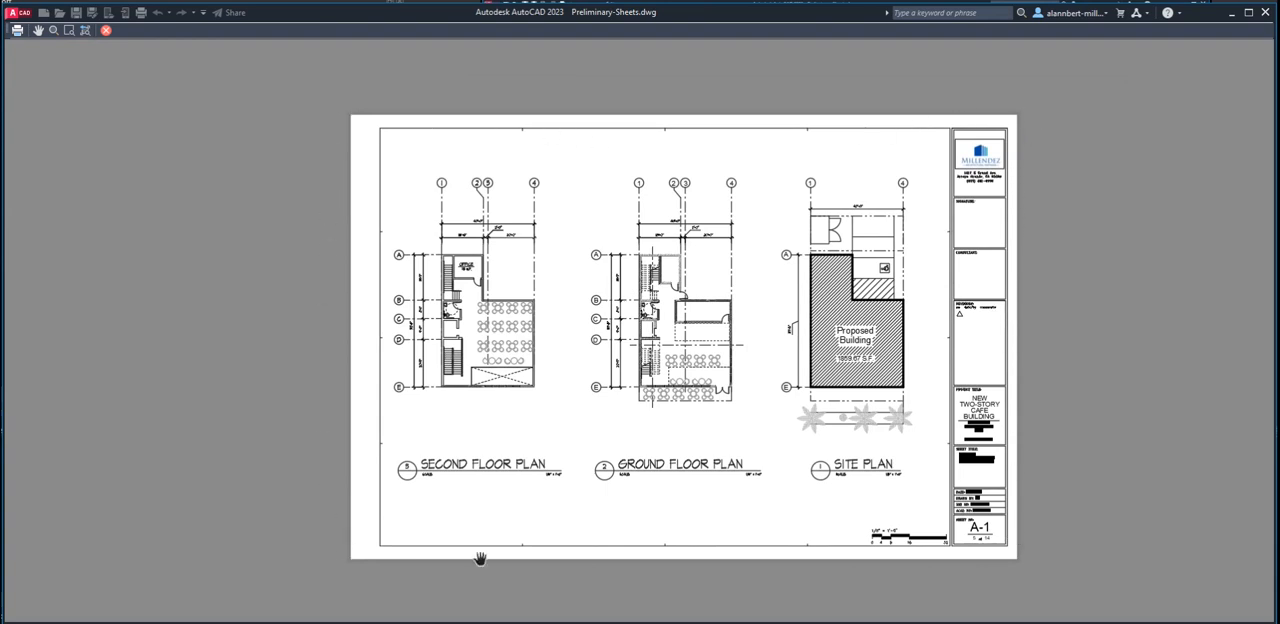
scroll(993, 131, "up", 10)
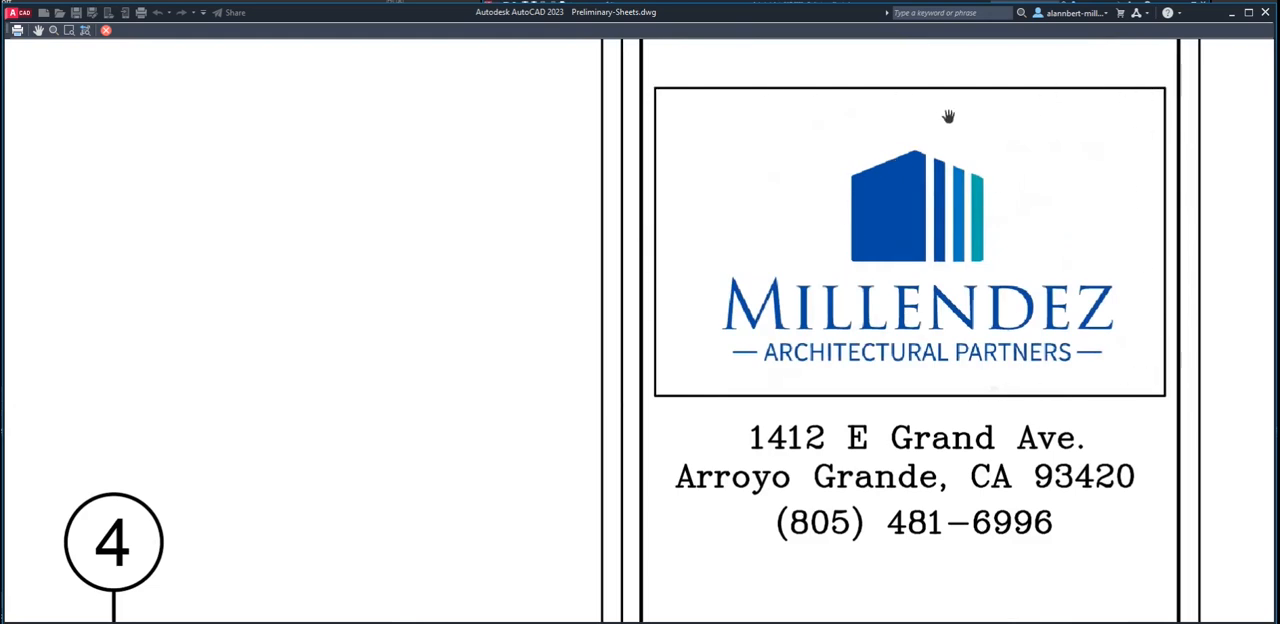
scroll(802, 146, "down", 10)
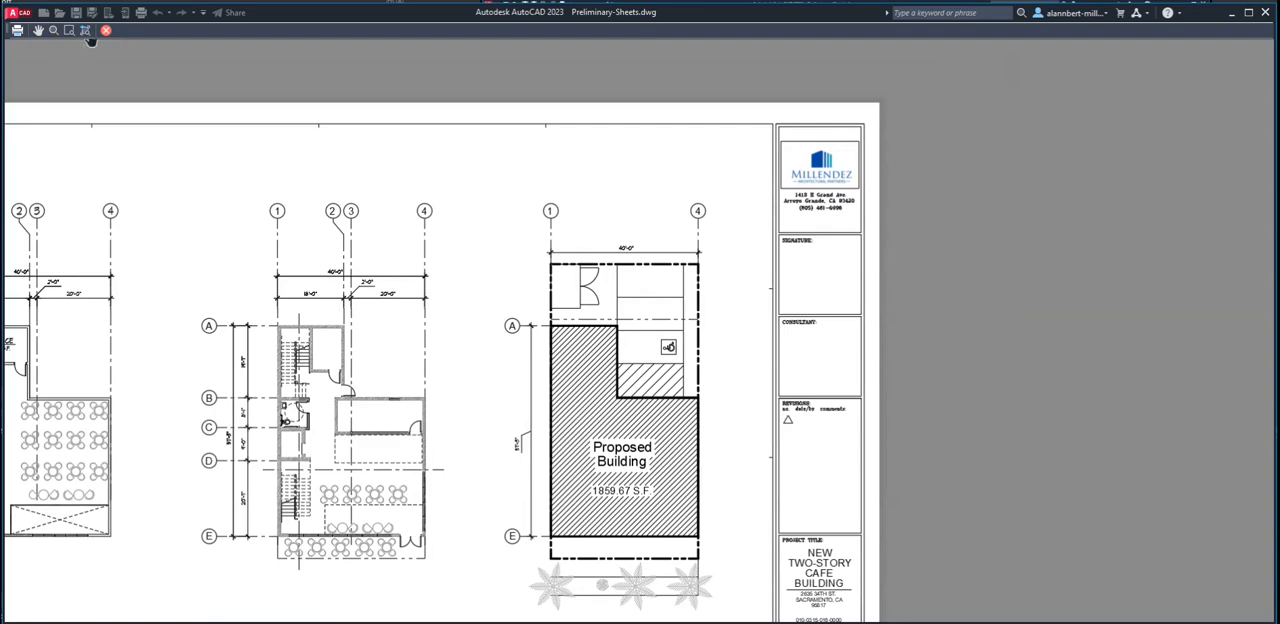
left_click(106, 30)
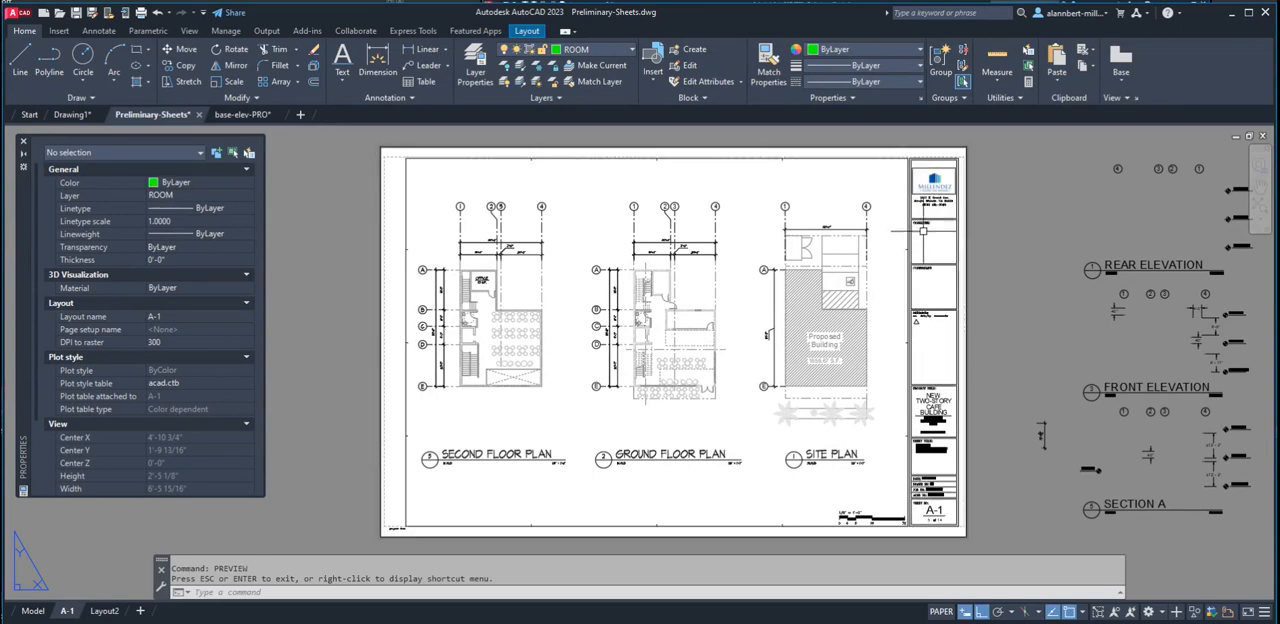
Open the sheet's title block in the Block Editor
left_click(930, 199)
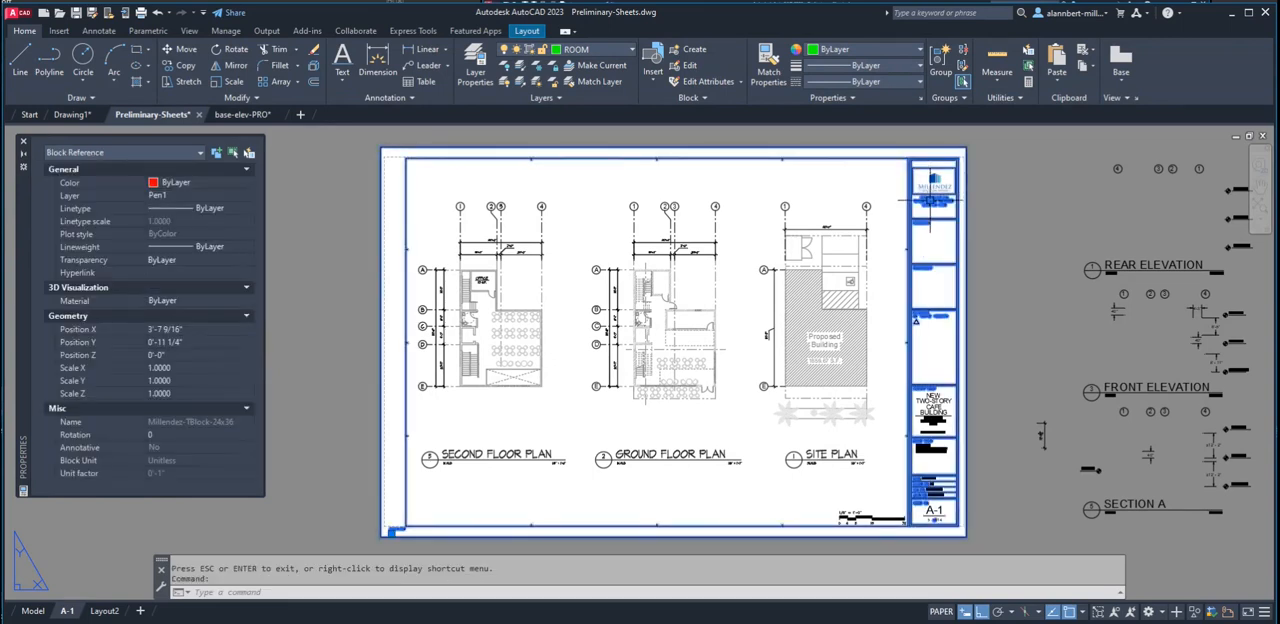
right_click(931, 202)
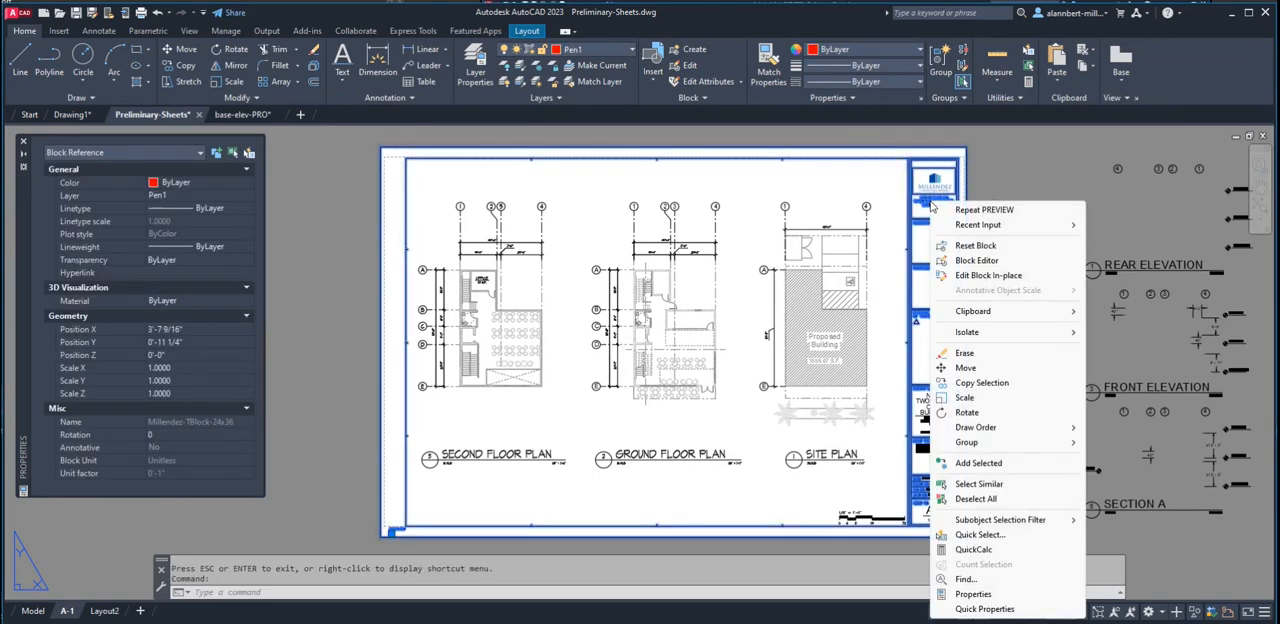
left_click(975, 261)
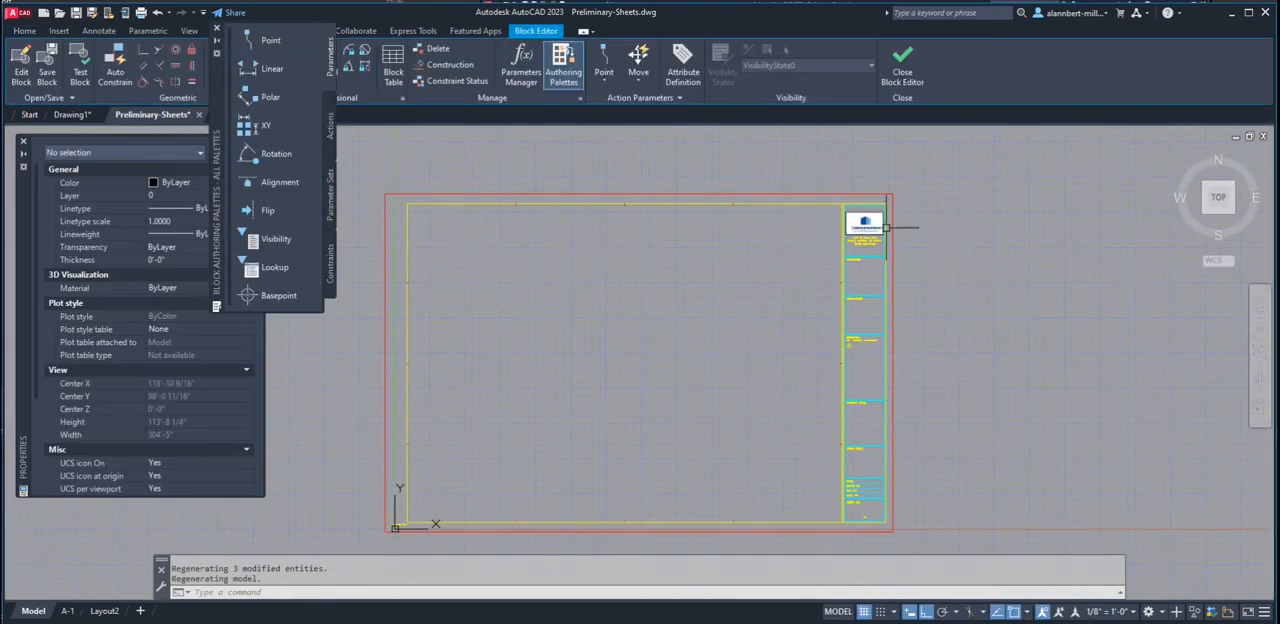
Undo the last IMAGEFRAME change affecting the title block logo
scroll(857, 212, "up", 6)
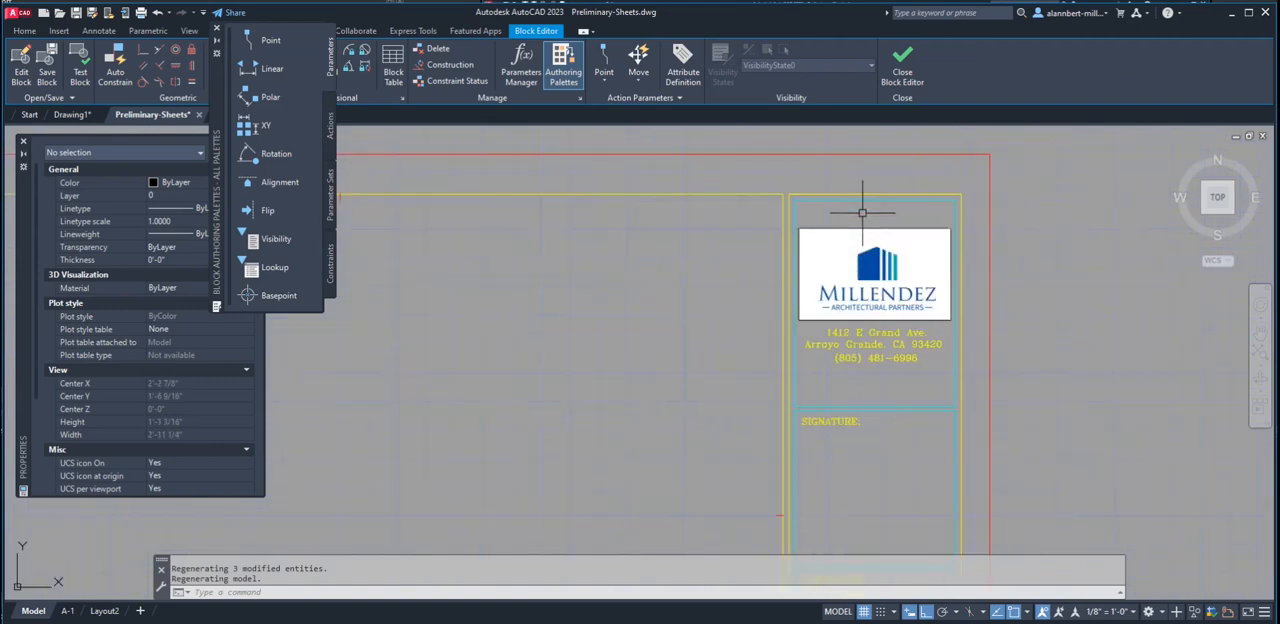
scroll(861, 231, "up", 3)
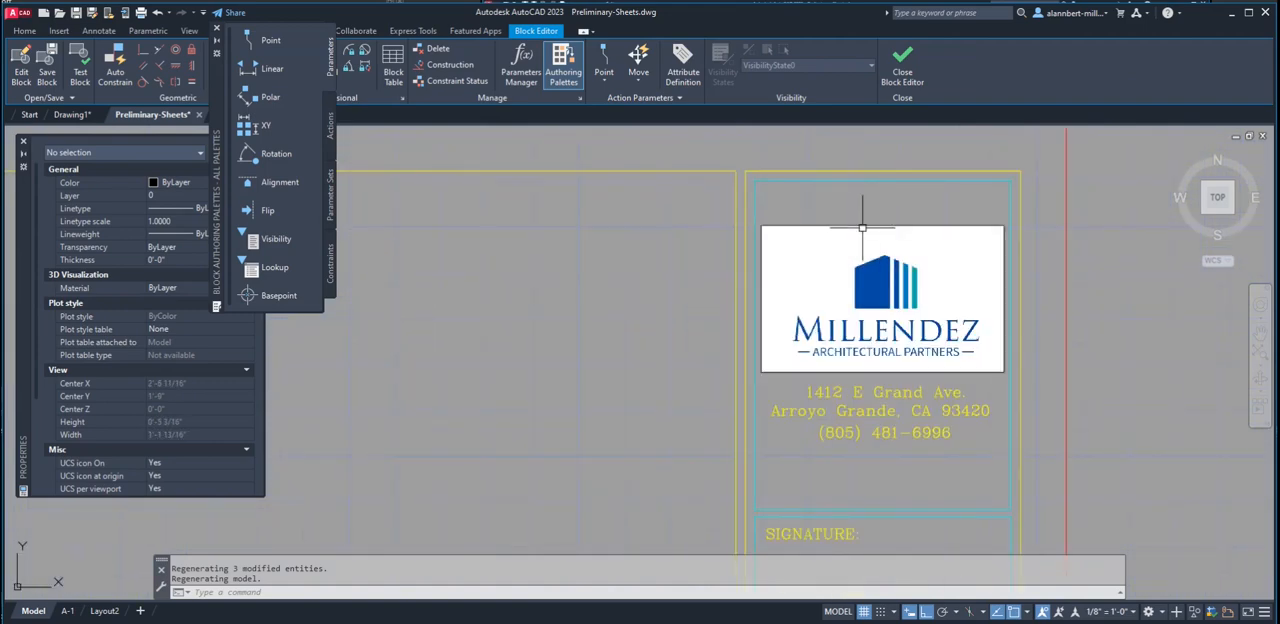
type("u")
key("Return")
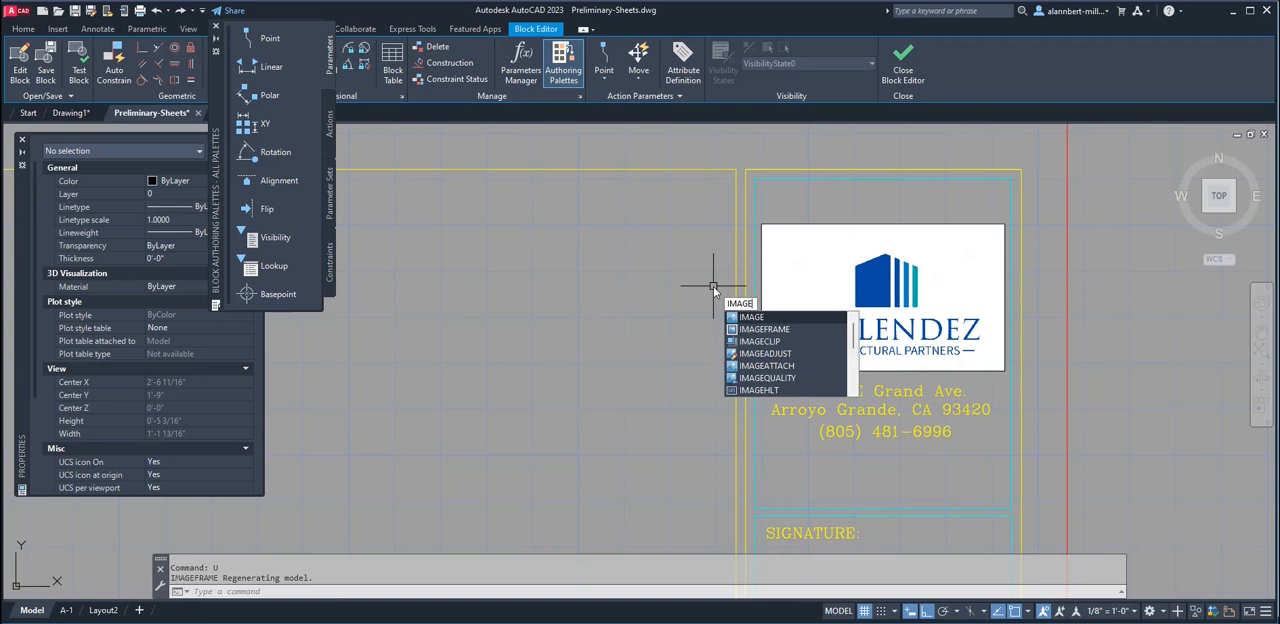
Set IMAGEFRAME to 0 to hide the logo's frame, and close the Block Editor saving the changes to the title block
key("Down")
key("Return")
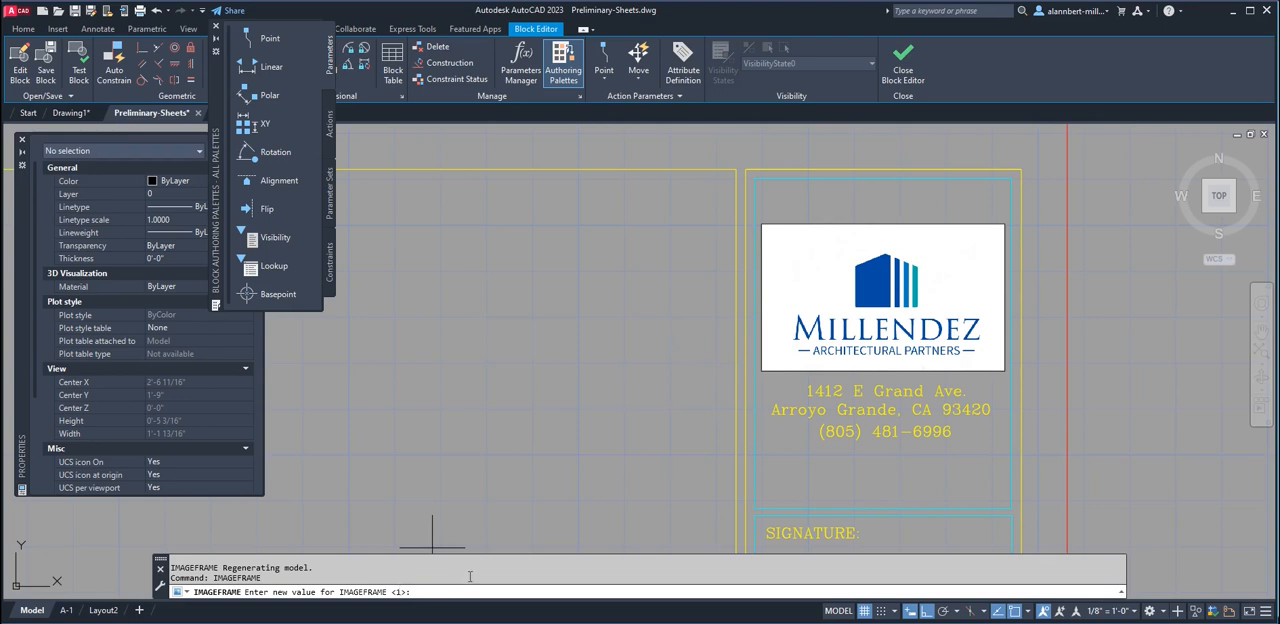
type("0")
key("Return")
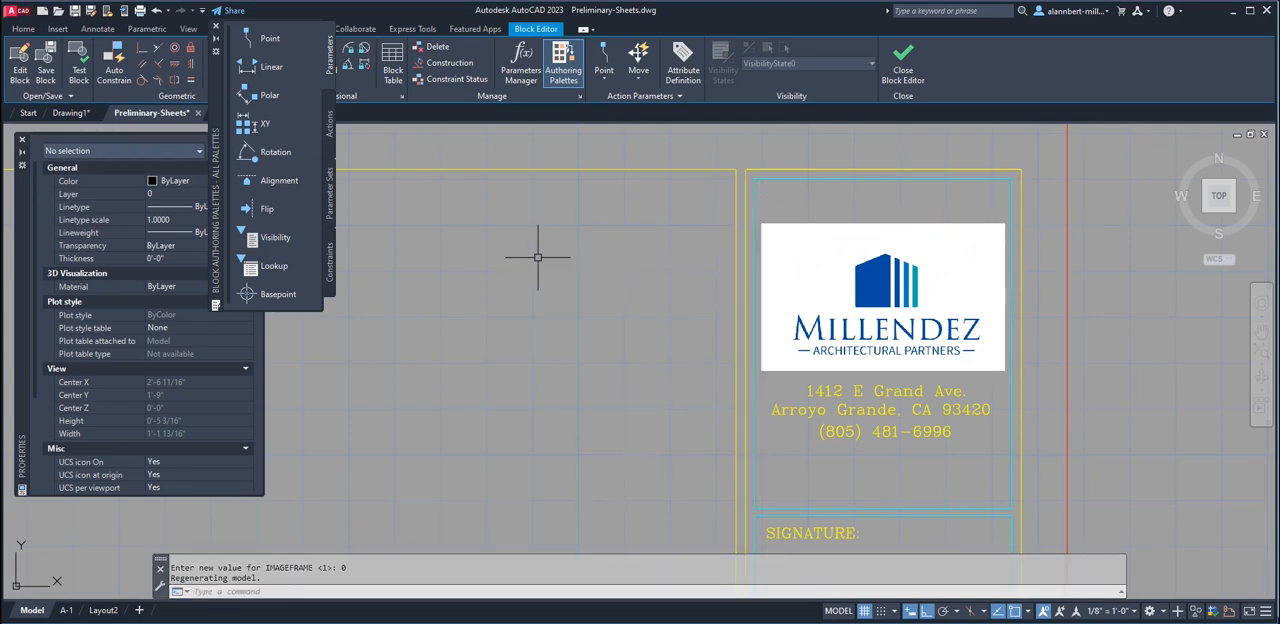
left_click(904, 75)
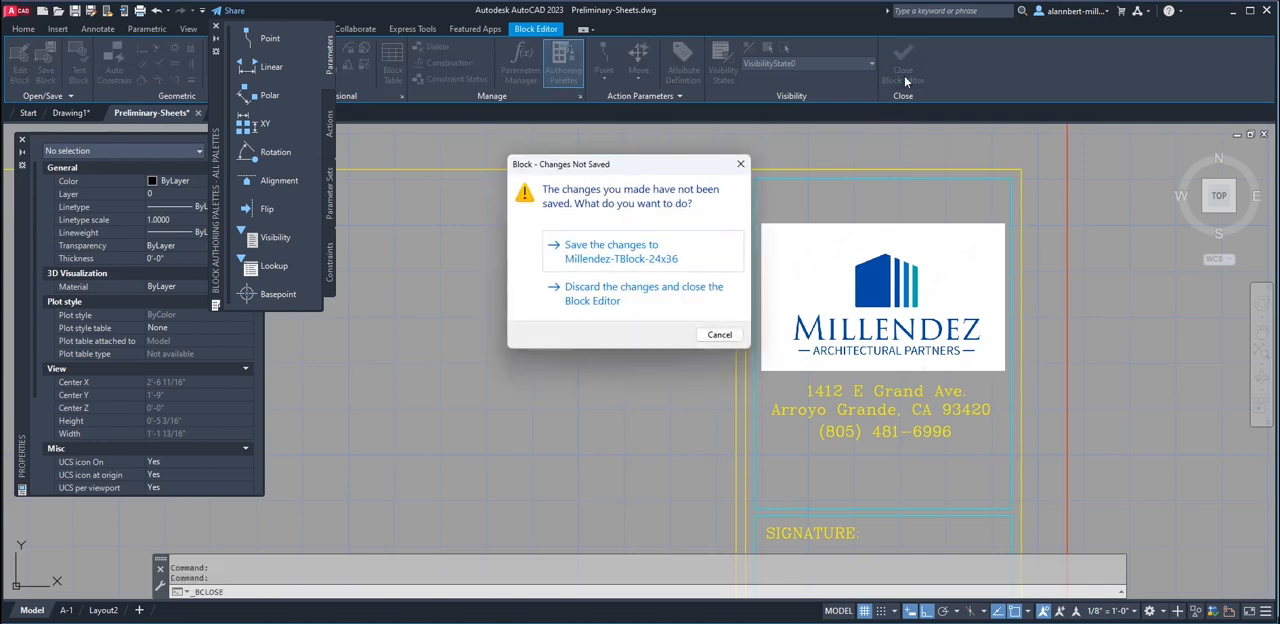
left_click(618, 255)
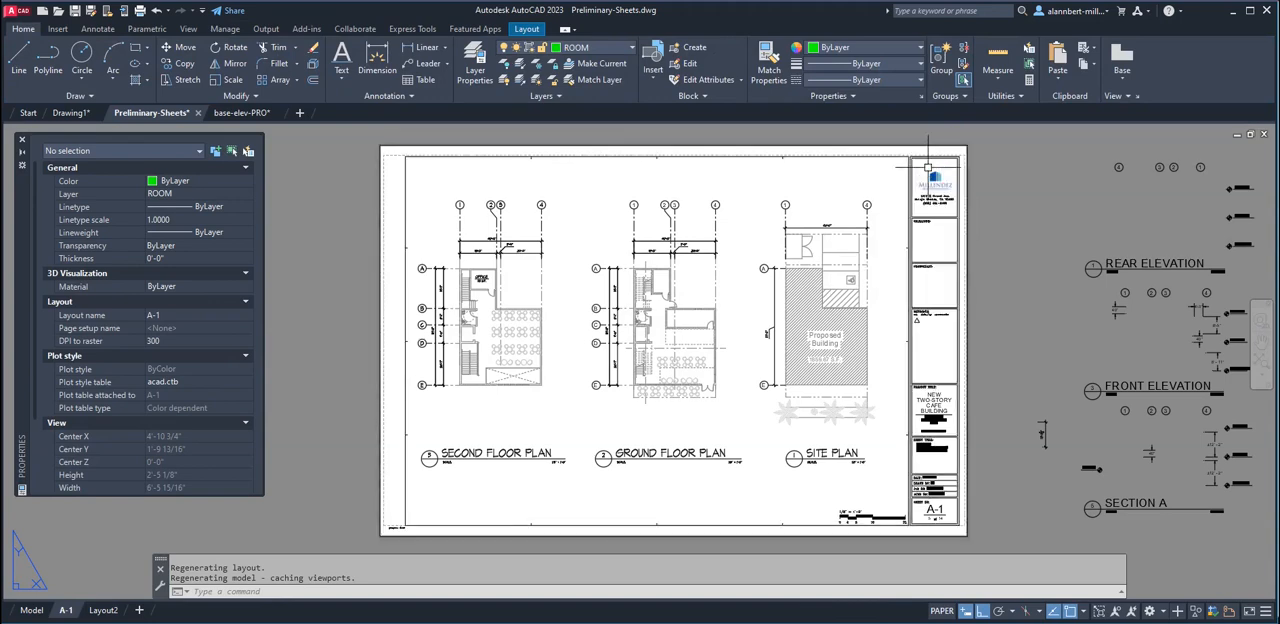
Examine the title block, floor plans and site plan on sheet A-1
scroll(928, 168, "up", 5)
scroll(925, 170, "down", 5)
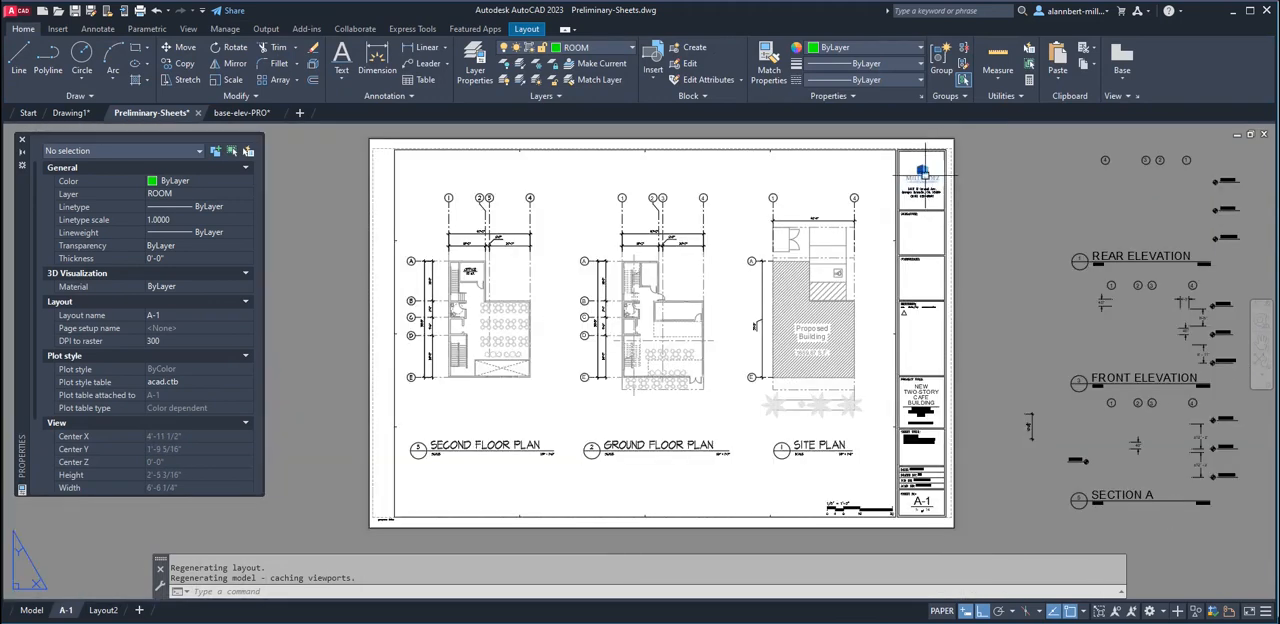
middle_click_drag(877, 270, 849, 294)
scroll(845, 300, "up", 3)
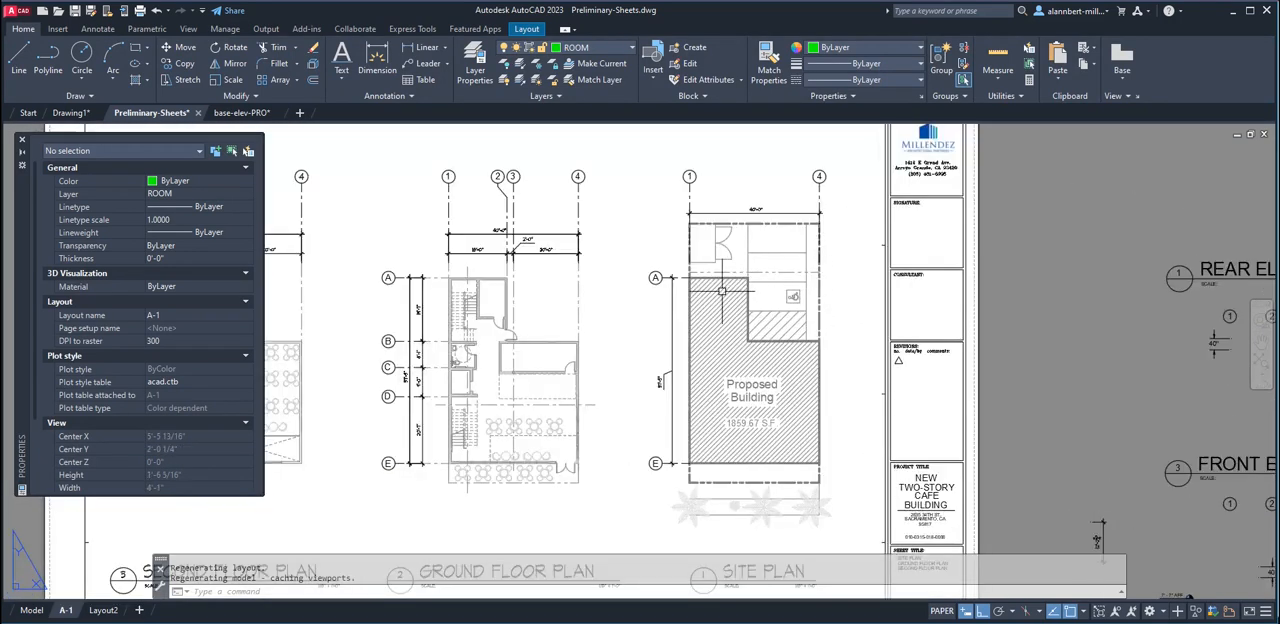
scroll(721, 291, "down", 4)
scroll(652, 276, "up", 2)
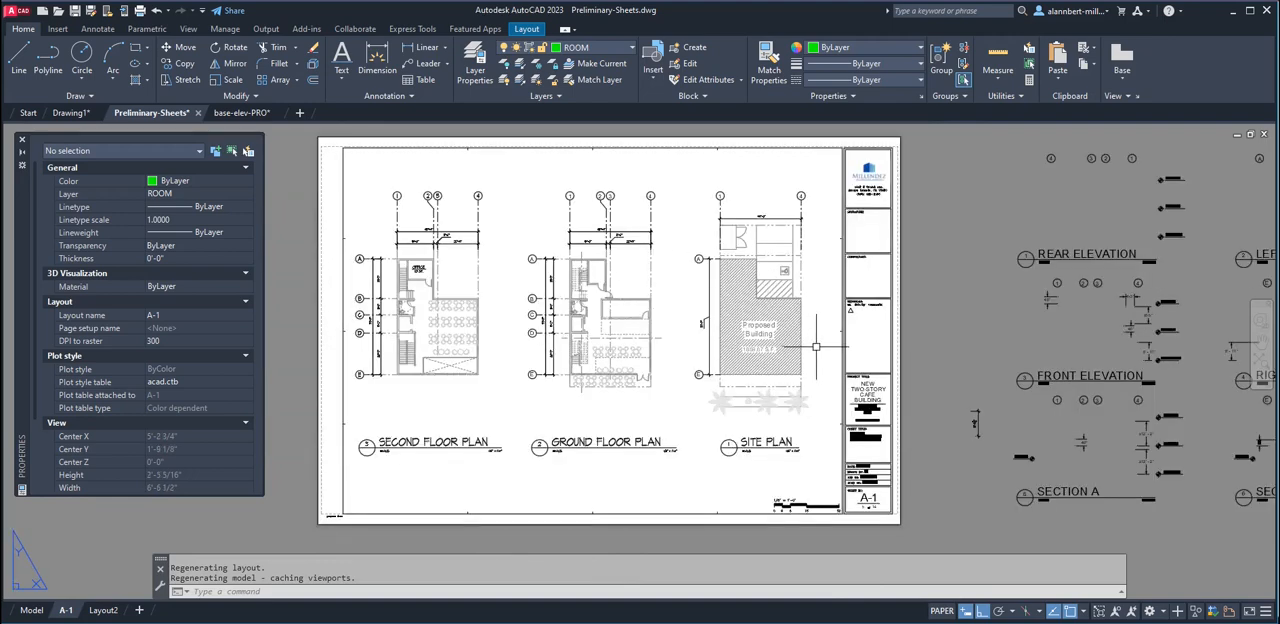
middle_click_drag(797, 344, 804, 344)
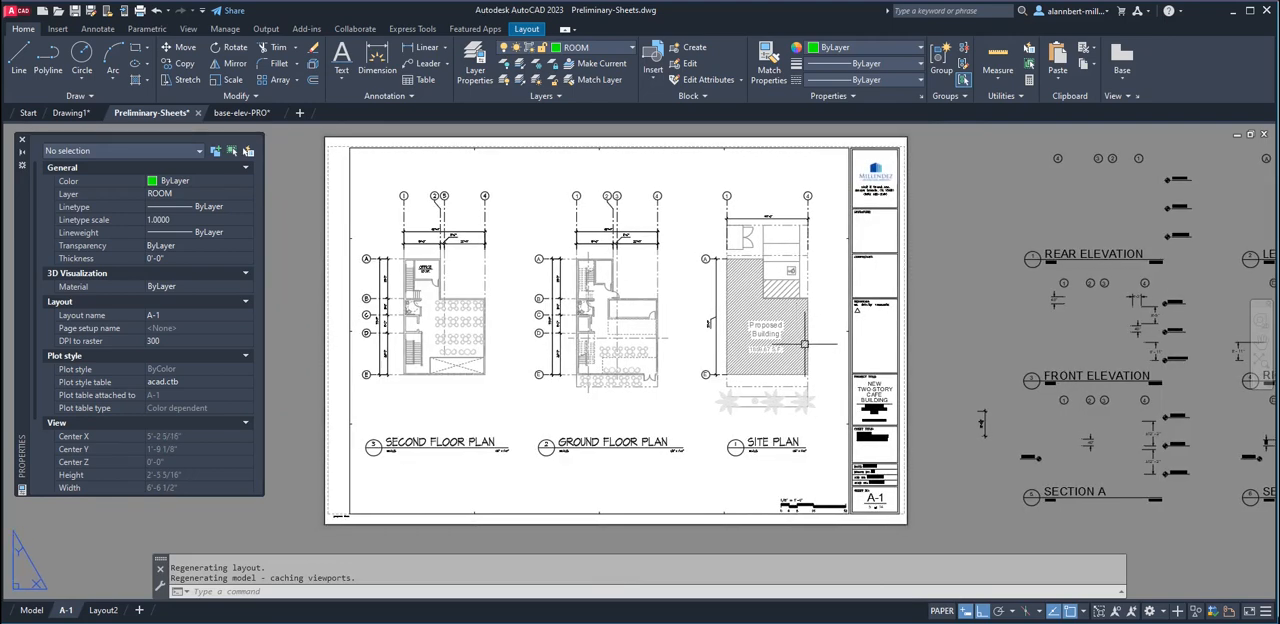
scroll(888, 430, "up", 5)
scroll(839, 320, "down", 4)
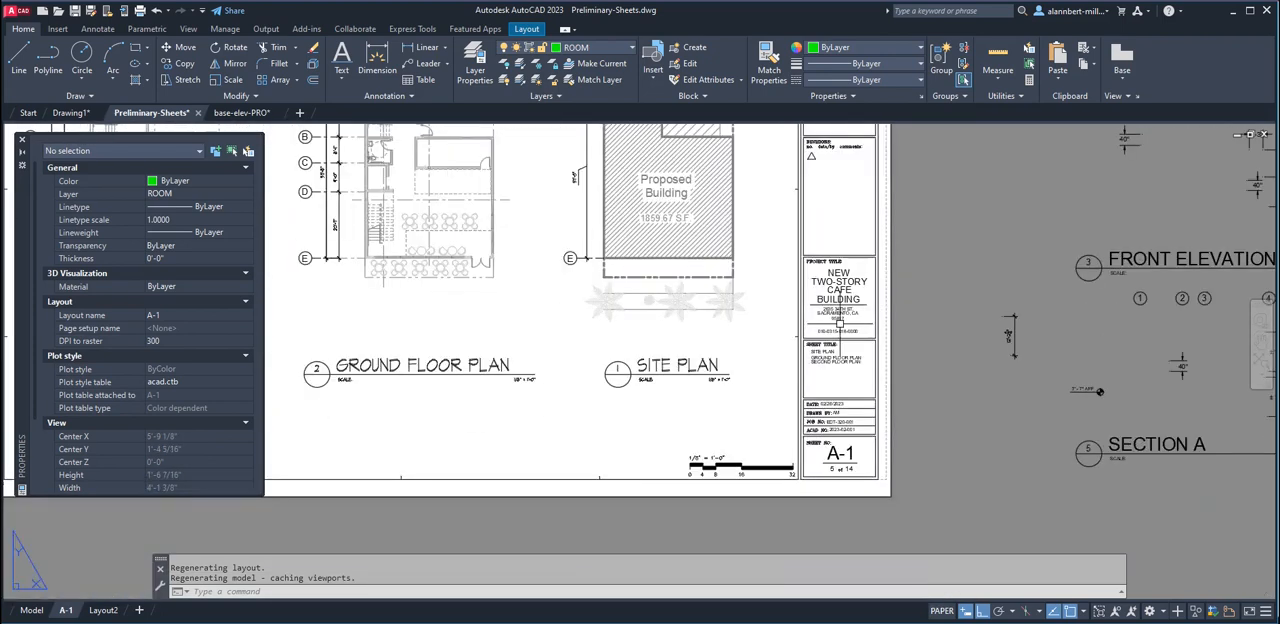
middle_click_drag(891, 276, 932, 346)
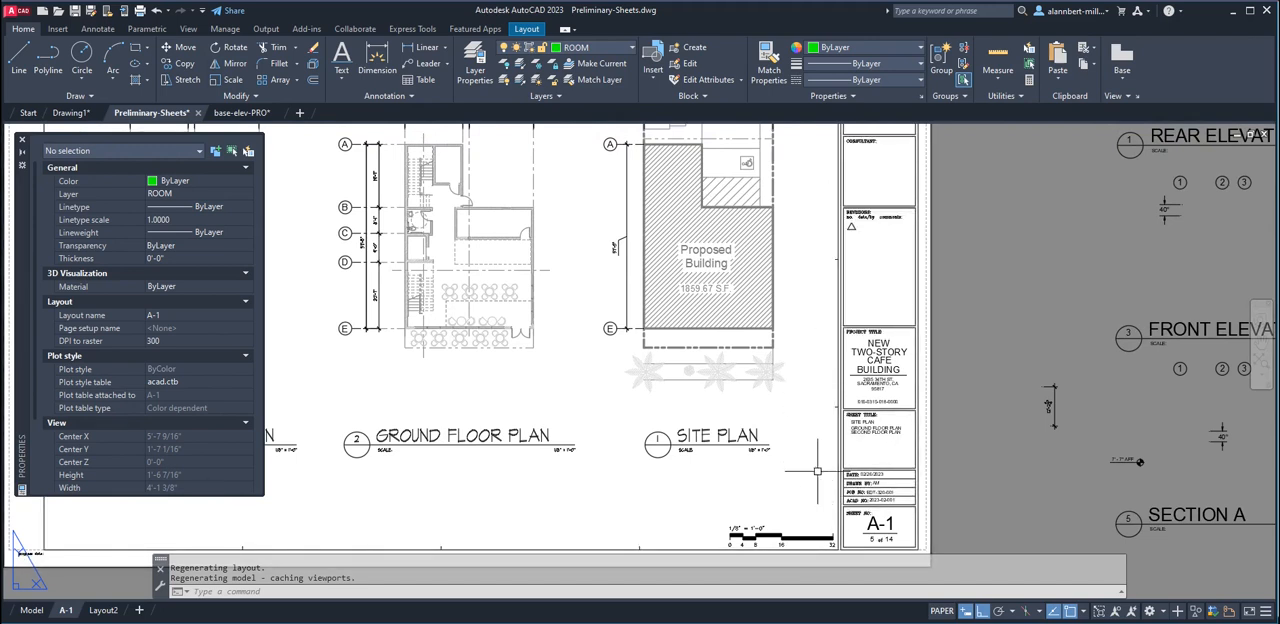
scroll(828, 491, "down", 2)
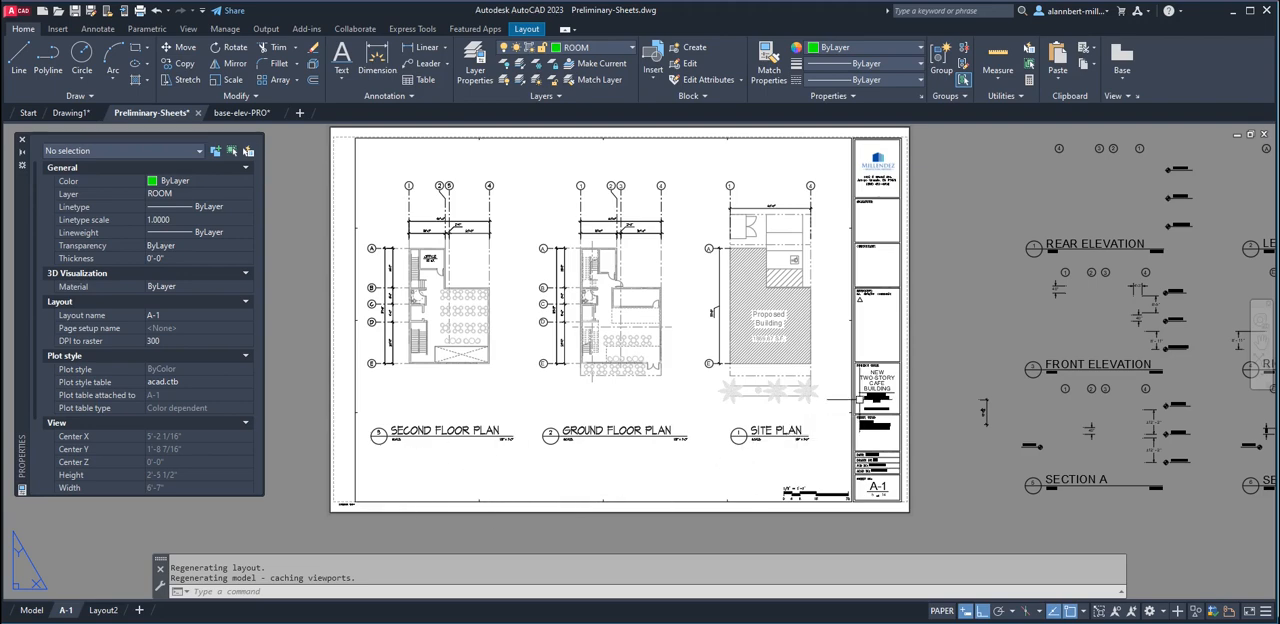
Add the single-line text PRELIMINARY in the title block's revisions box, 1/4" high and rotated 90 degrees
scroll(878, 340, "up", 3)
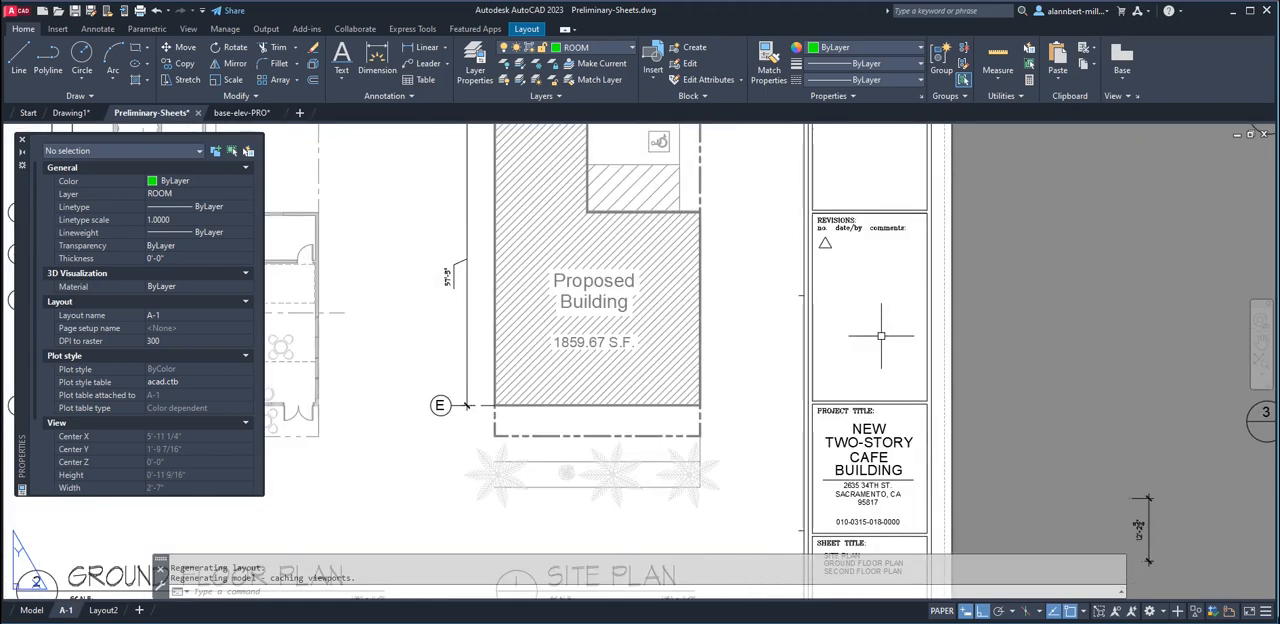
scroll(880, 336, "up", 2)
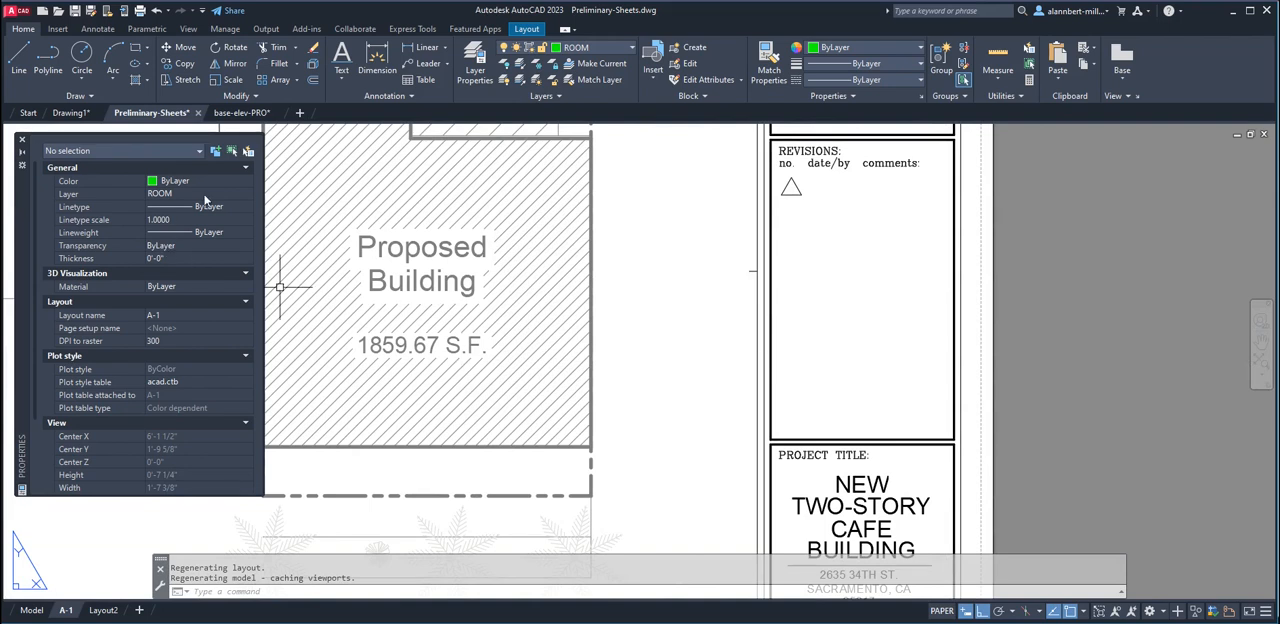
left_click(344, 79)
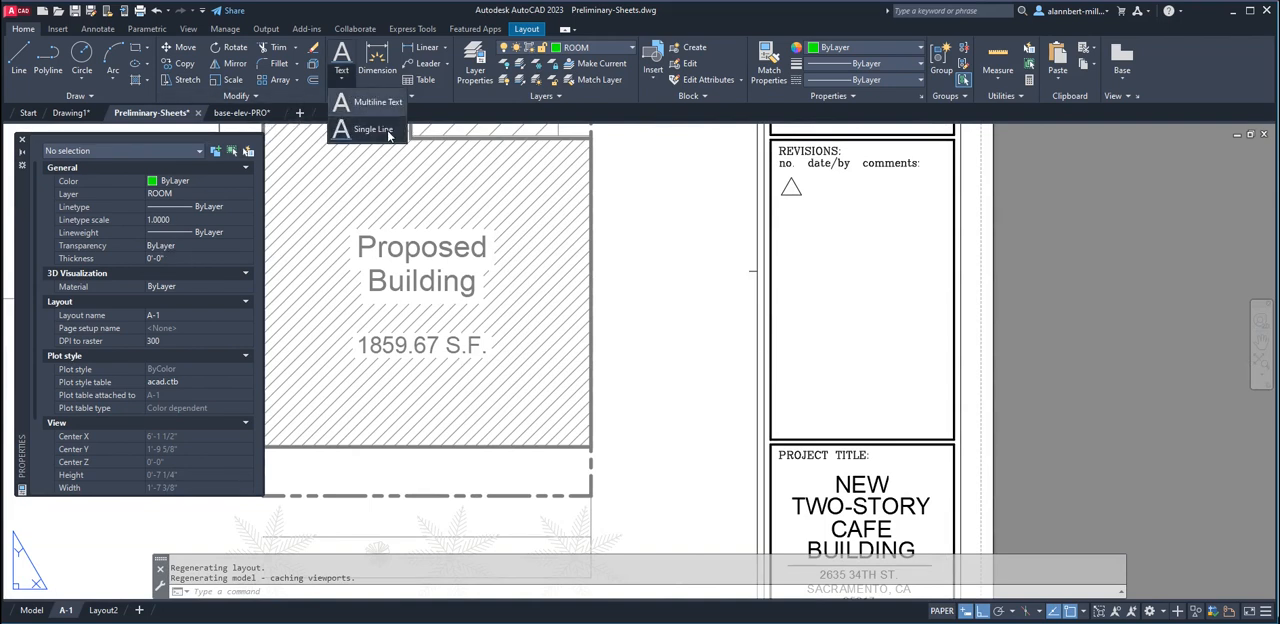
left_click(372, 130)
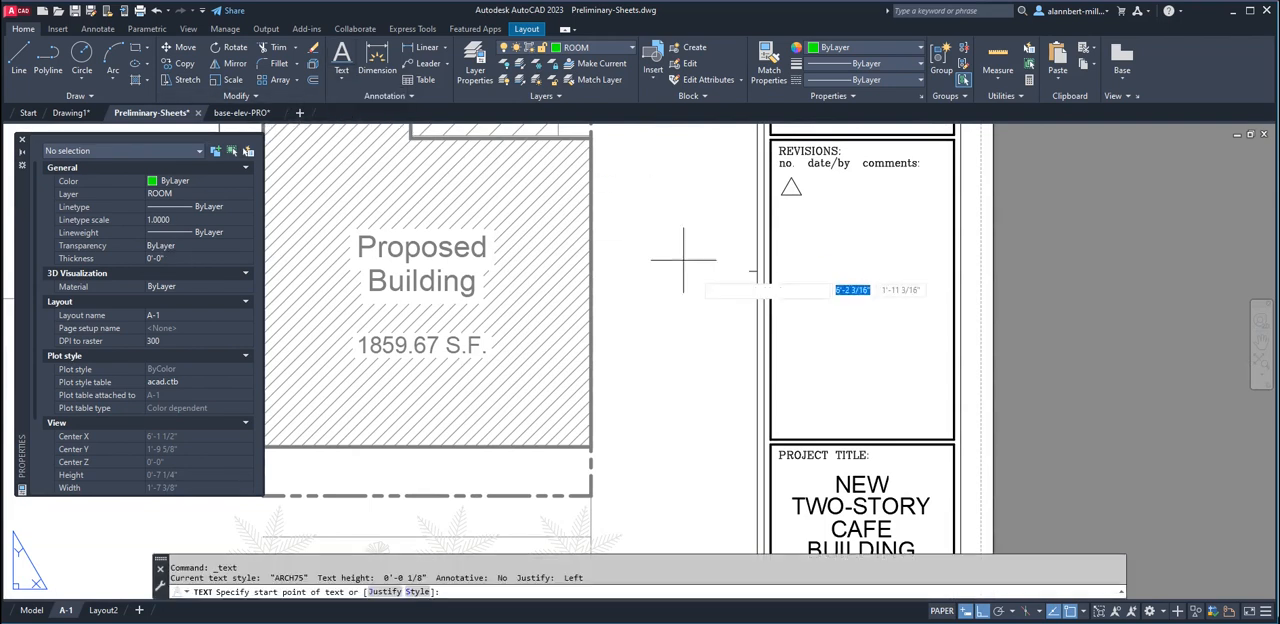
left_click(880, 412)
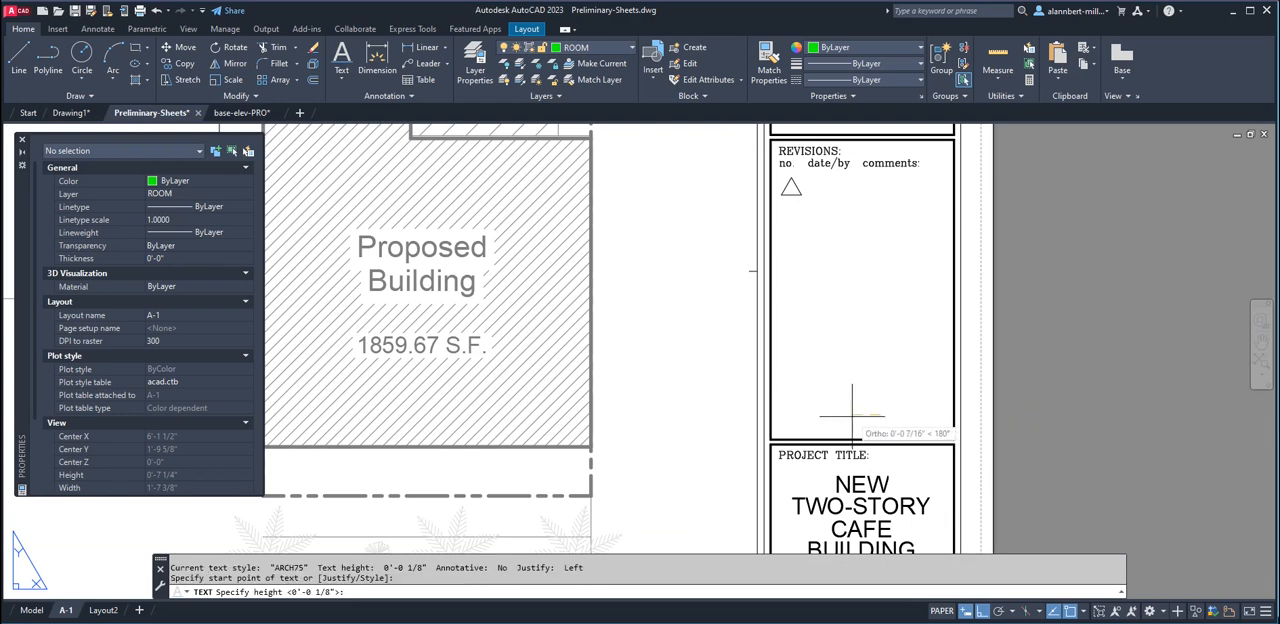
type("1/4")
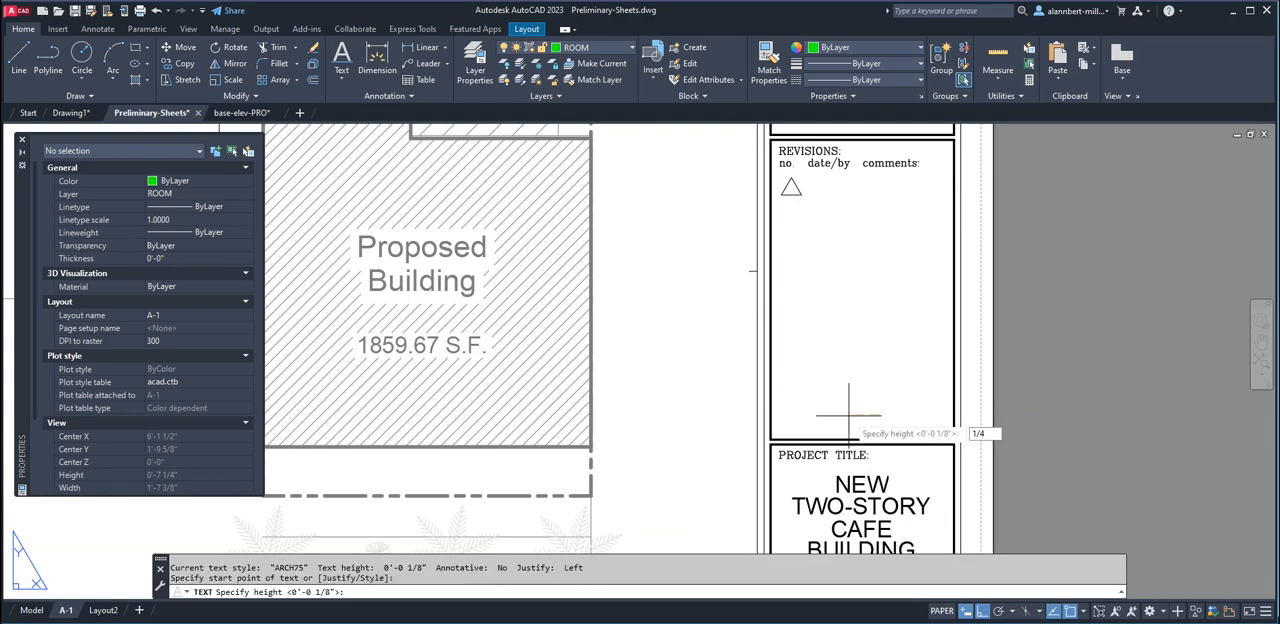
key("Return")
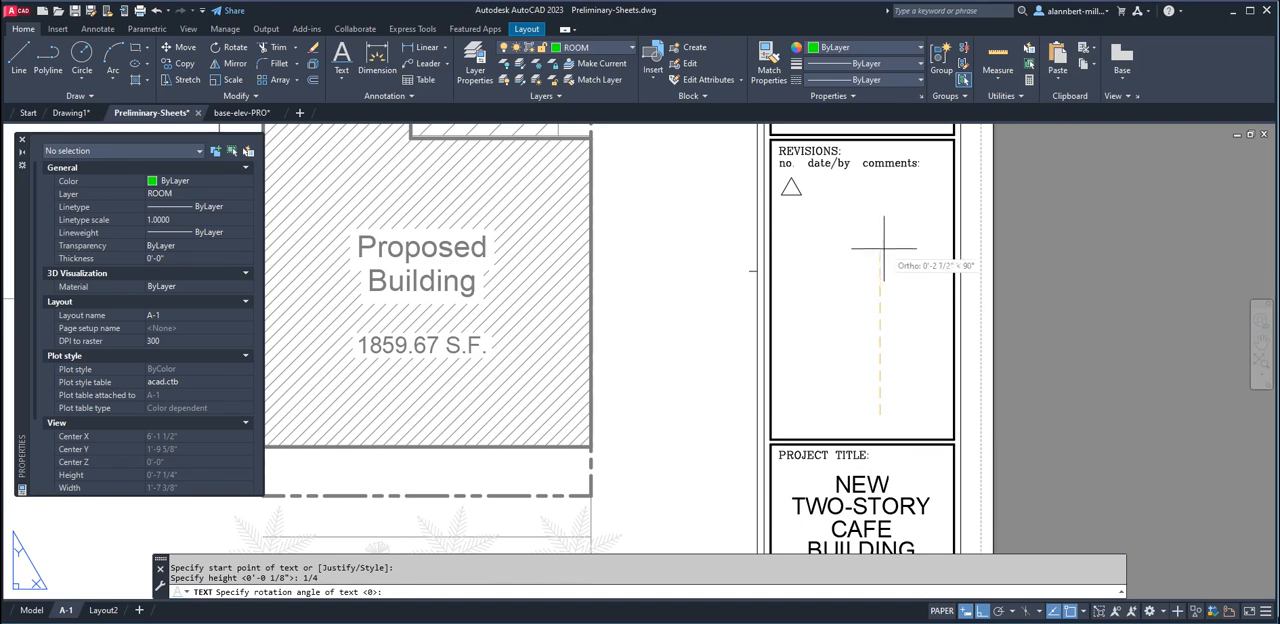
key("Return")
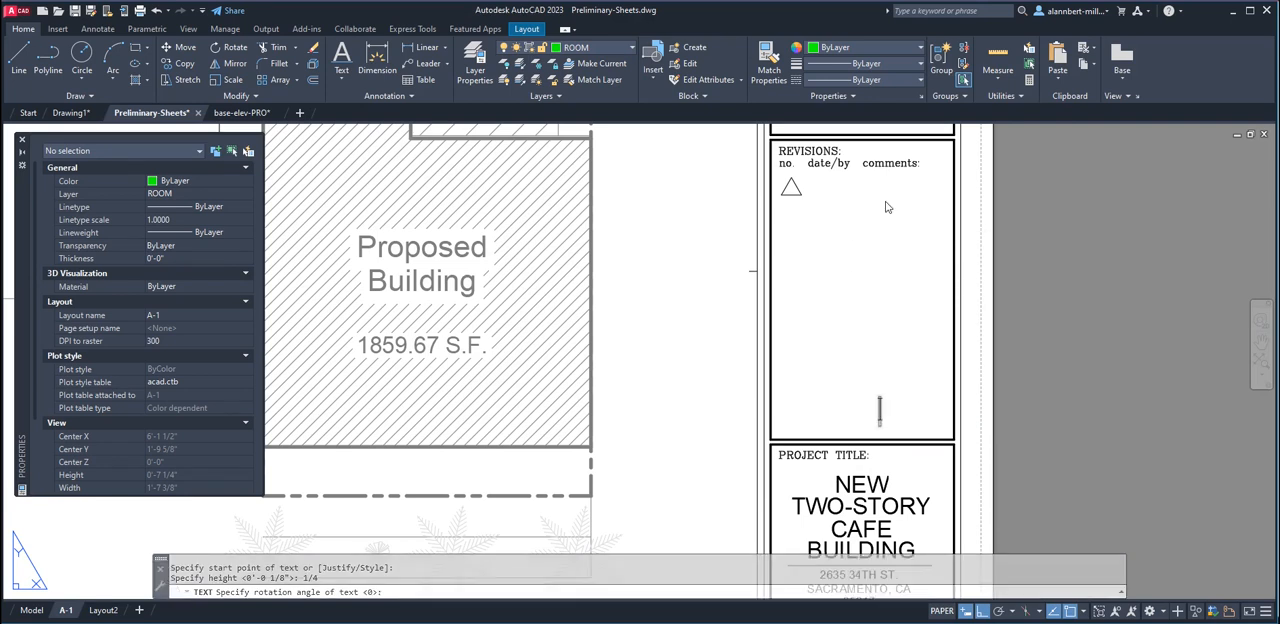
type("PRE")
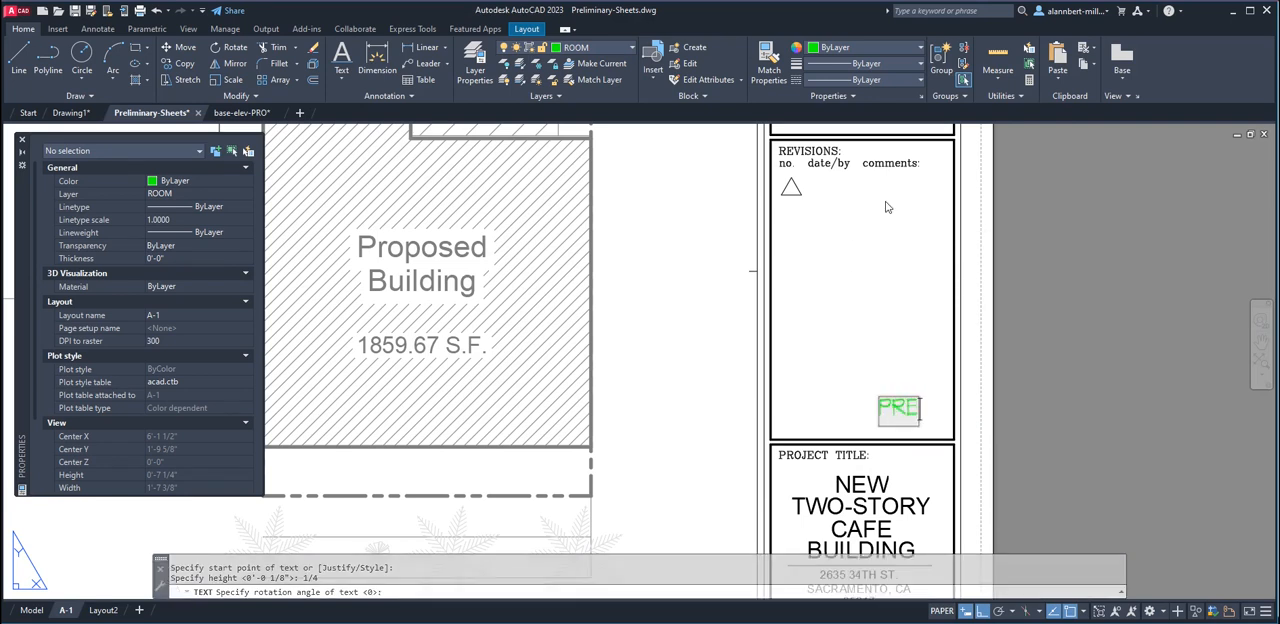
type("LIMINARY")
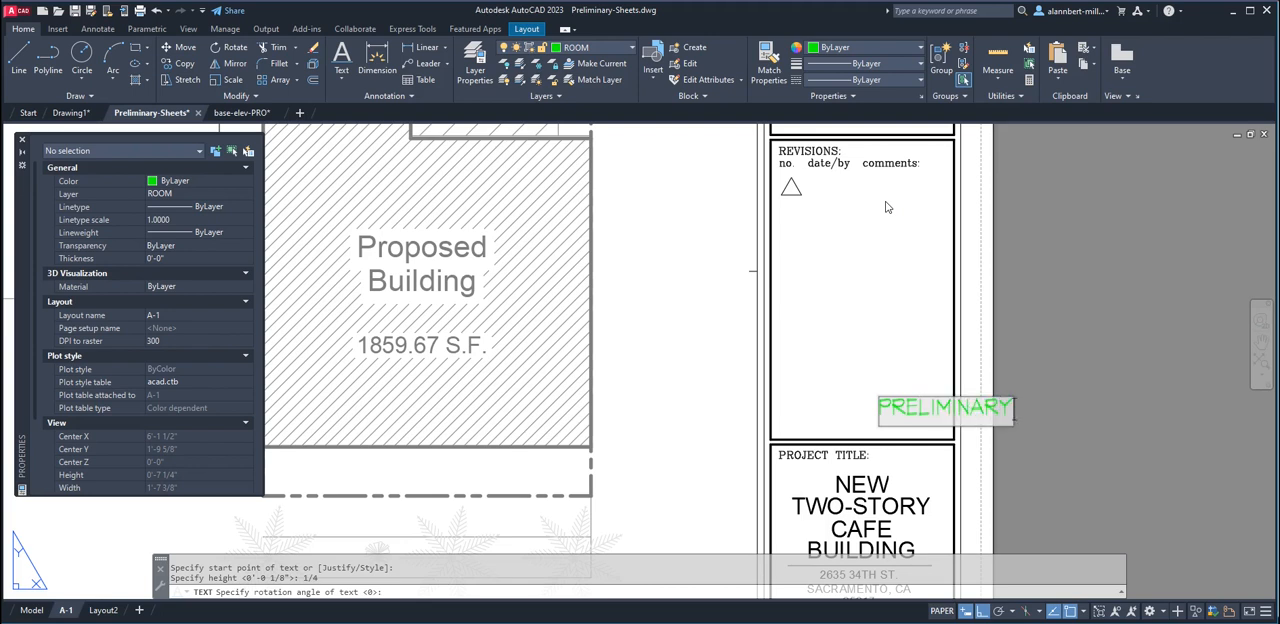
key("Return")
key("Return")
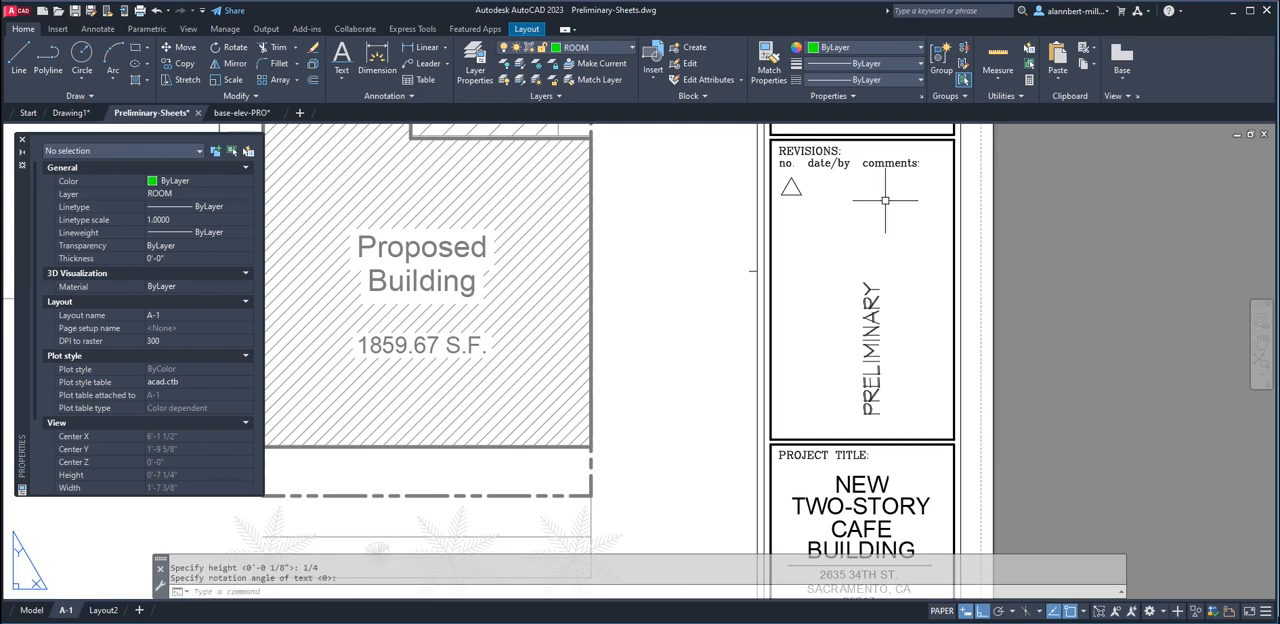
Move the PRELIMINARY text up and slightly left to centre it within the revisions box
type("m")
key("Return")
left_click(872, 383)
key("Return")
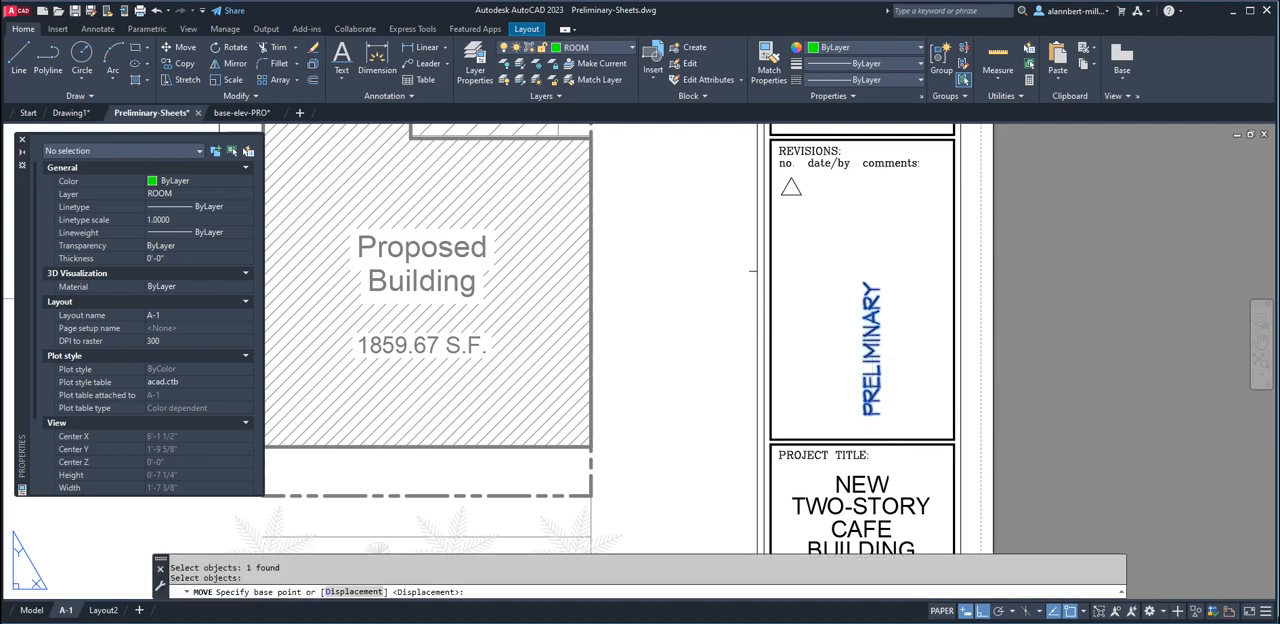
left_click(883, 372)
left_click(882, 320)
key("Return")
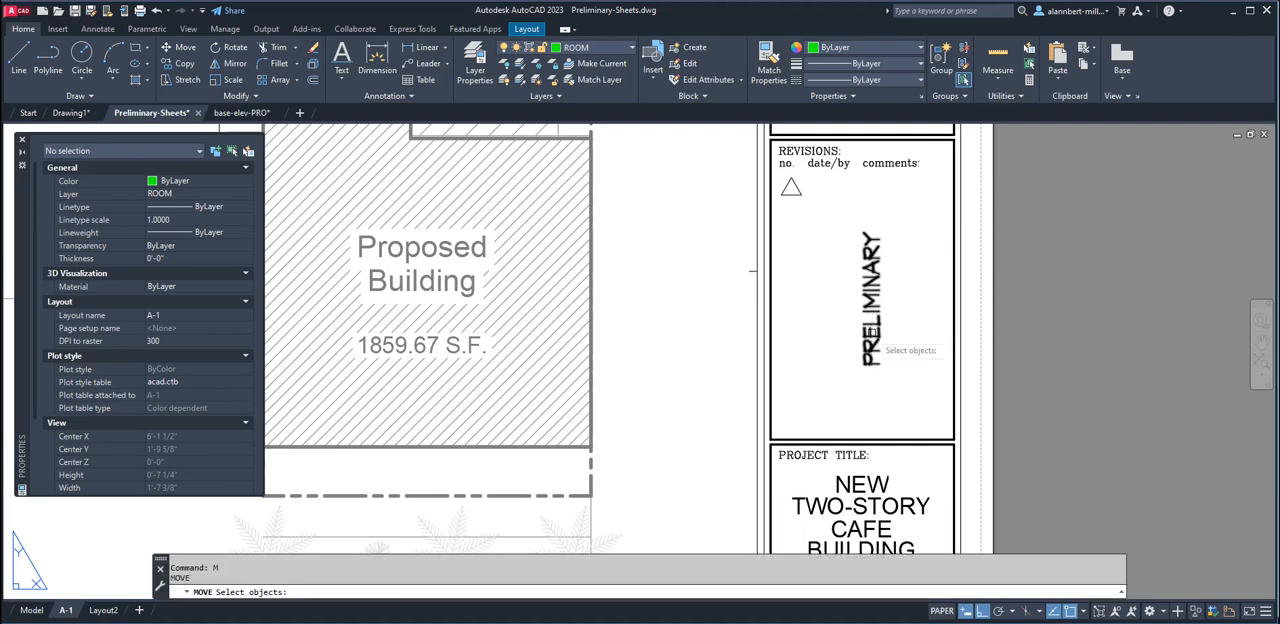
left_click(878, 335)
key("Return")
left_click(880, 333)
left_click(868, 345)
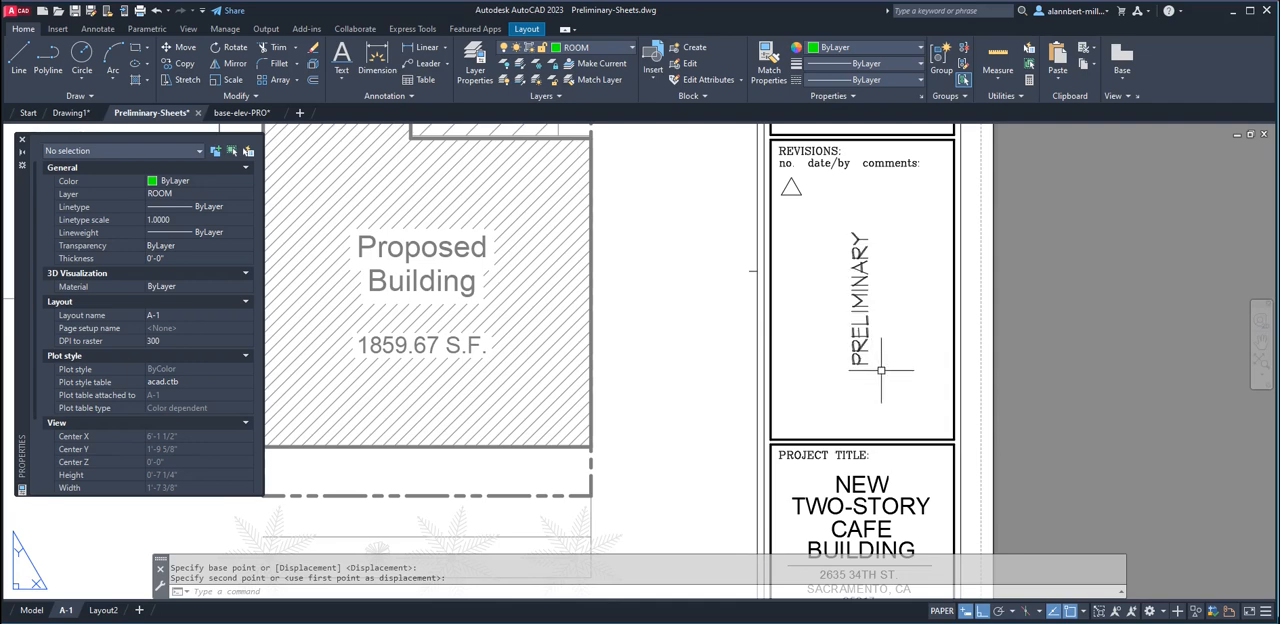
Open a plot preview of sheet A-1 with the PREVIEW command
scroll(880, 362, "down", 3)
scroll(880, 352, "up", 3)
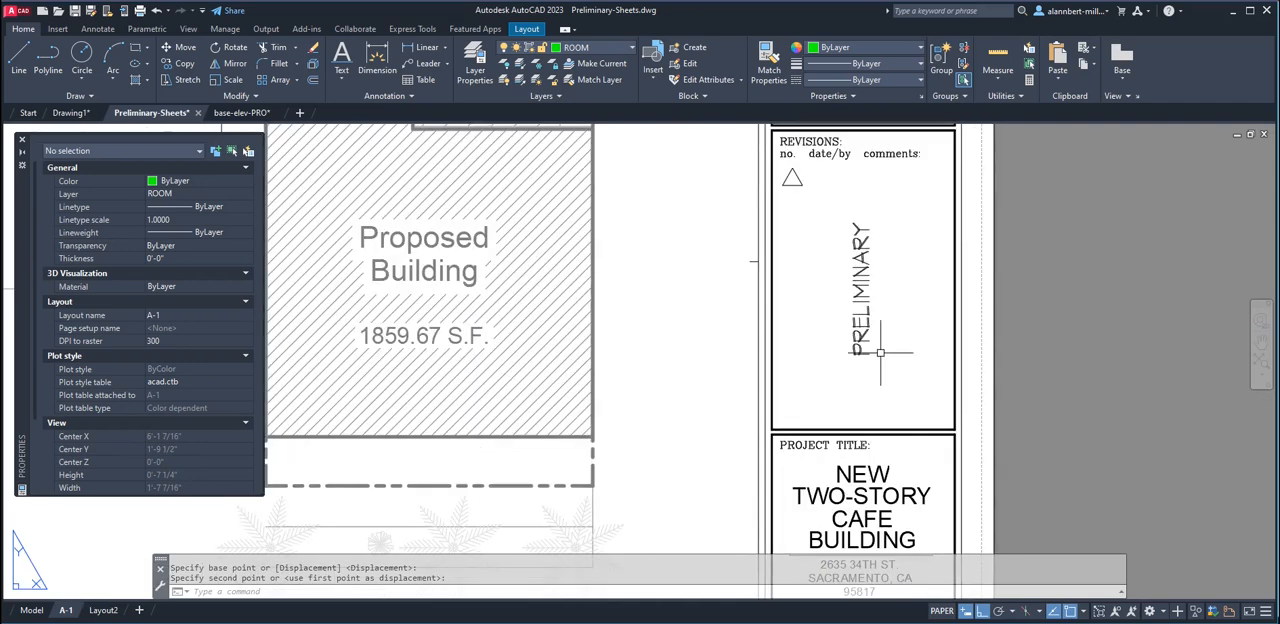
scroll(866, 312, "down", 4)
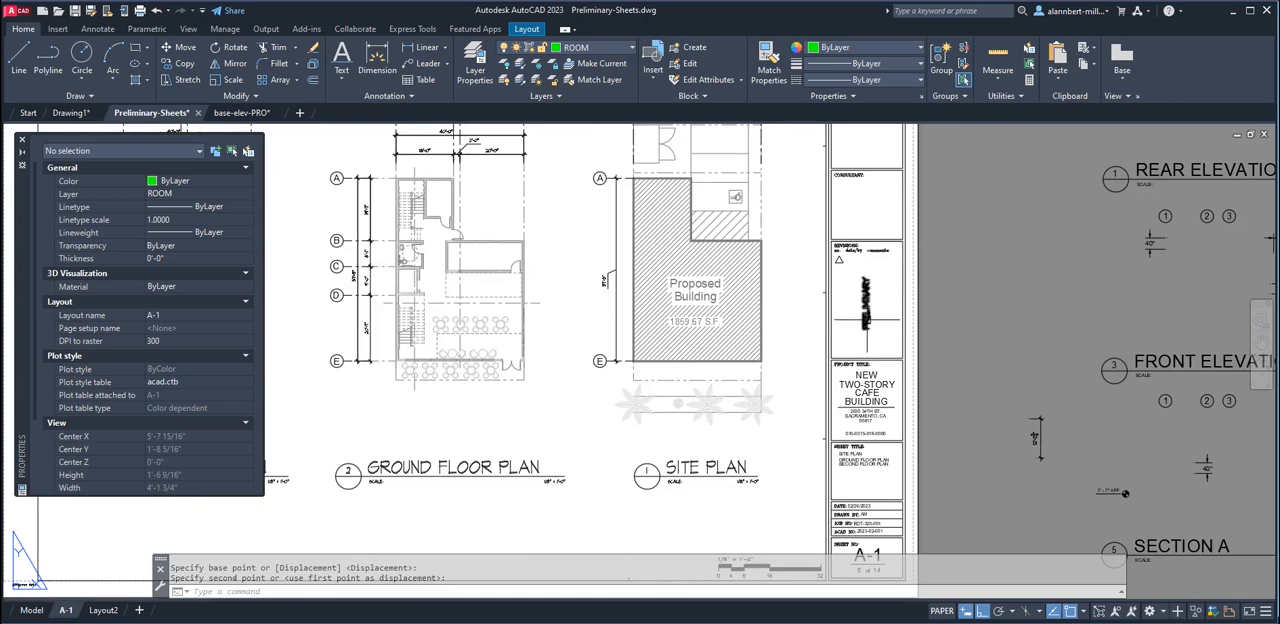
scroll(866, 320, "down", 3)
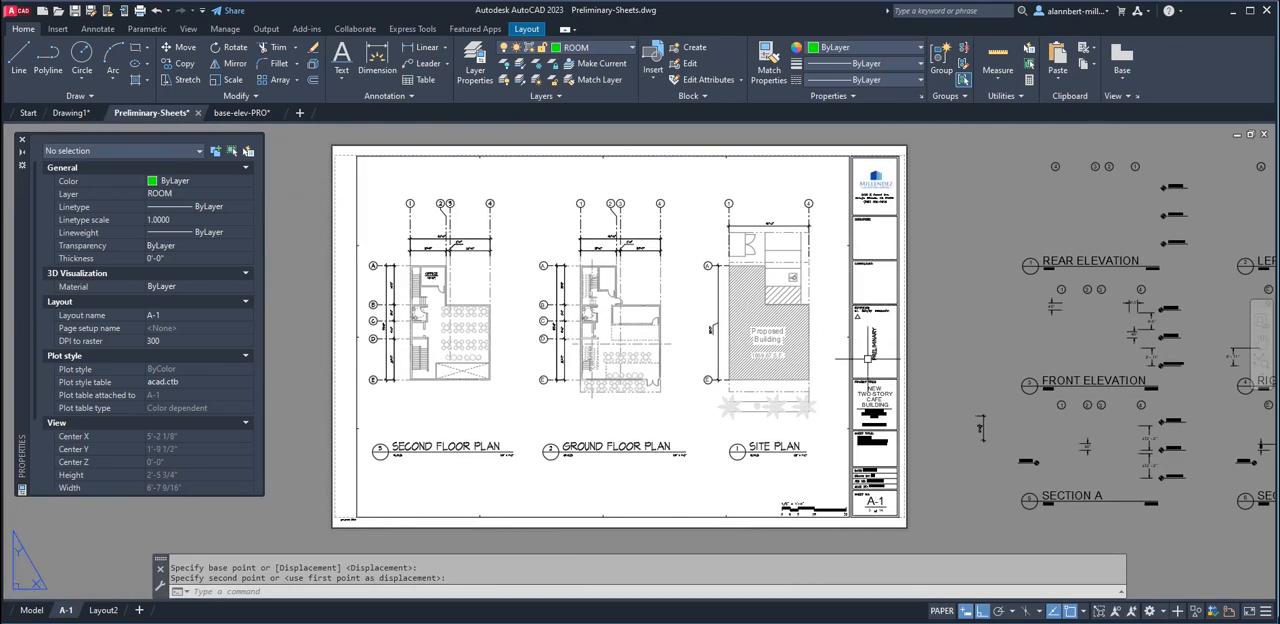
type("preview")
key("Return")
Examine the PRELIMINARY text, title block and plans in the plot preview
scroll(980, 318, "up", 3)
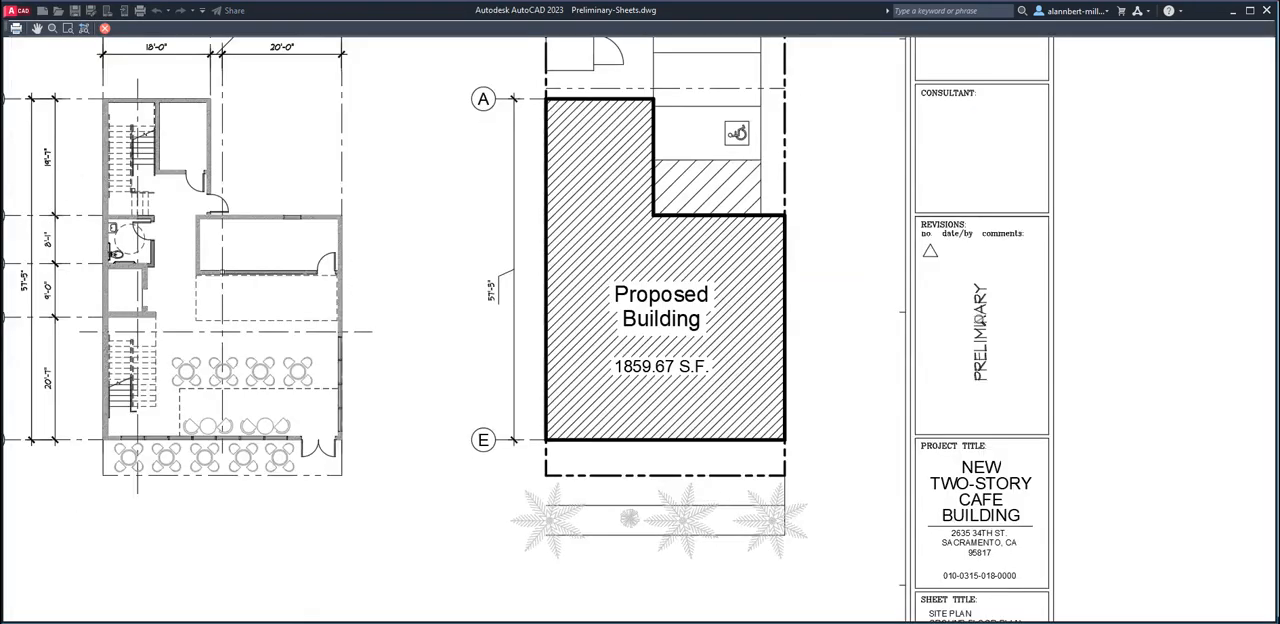
scroll(980, 318, "up", 2)
scroll(980, 318, "down", 5)
scroll(980, 300, "up", 5)
scroll(982, 312, "down", 4)
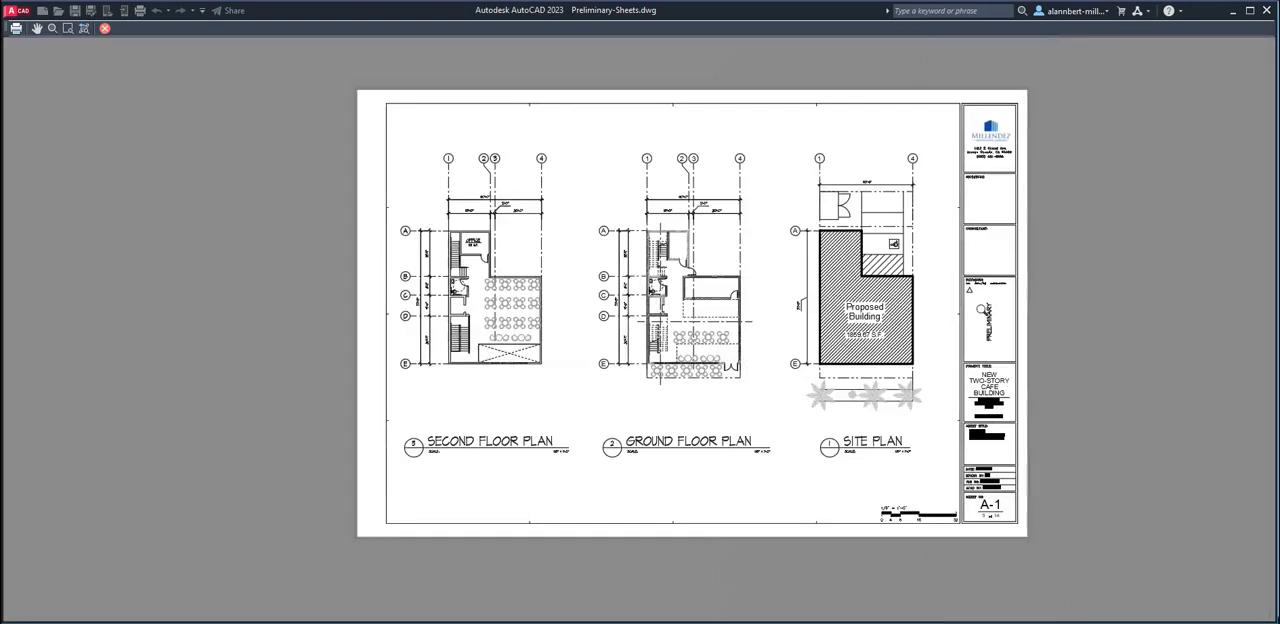
scroll(800, 380, "up", 3)
scroll(760, 349, "down", 5)
scroll(523, 331, "up", 5)
scroll(531, 309, "down", 3)
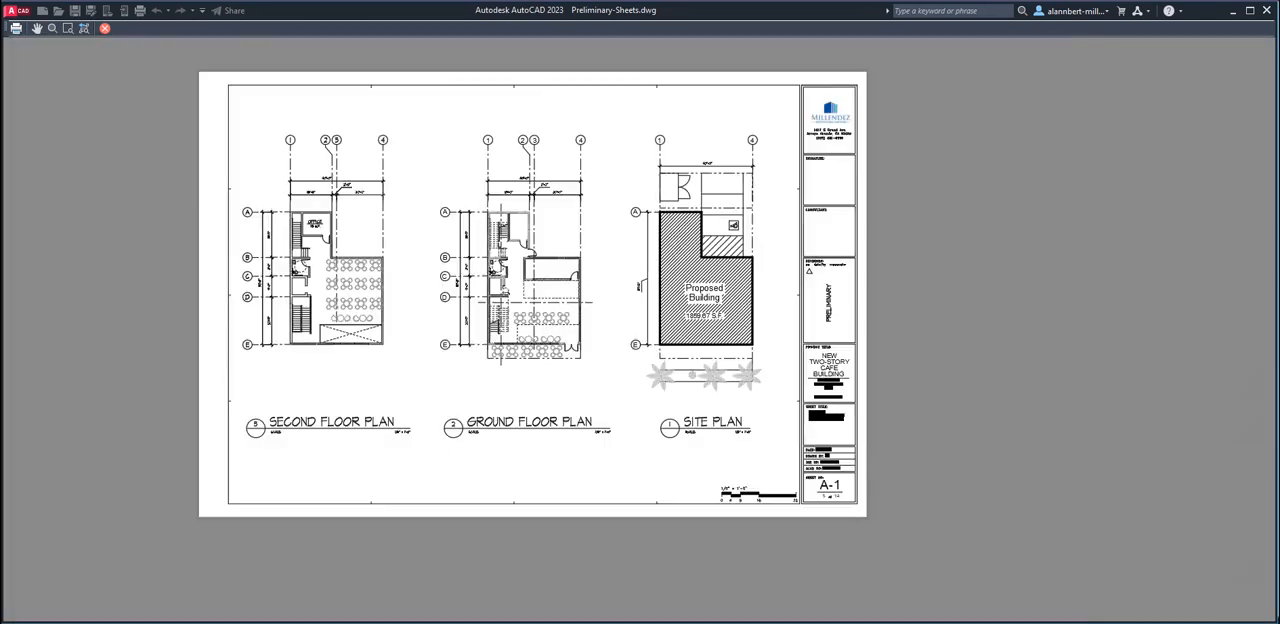
Plot sheet A-1 from the preview, saving it to the Desktop as Preliminary-Sheets-A-1.pdf
left_click(17, 28)
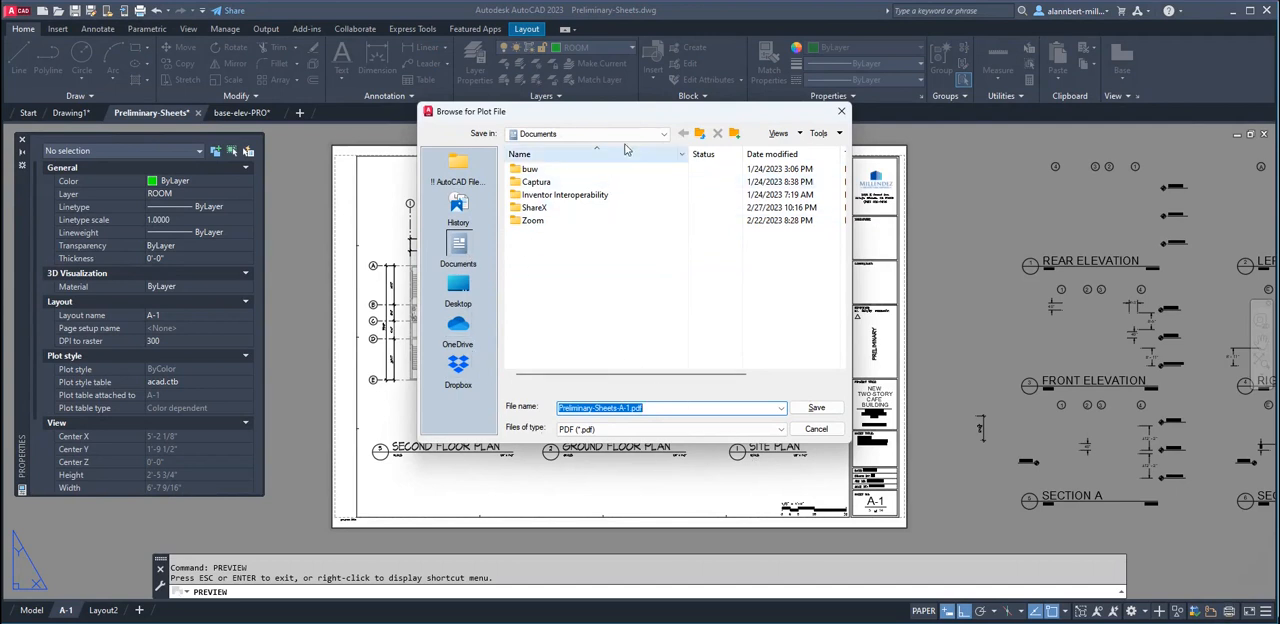
left_click(590, 133)
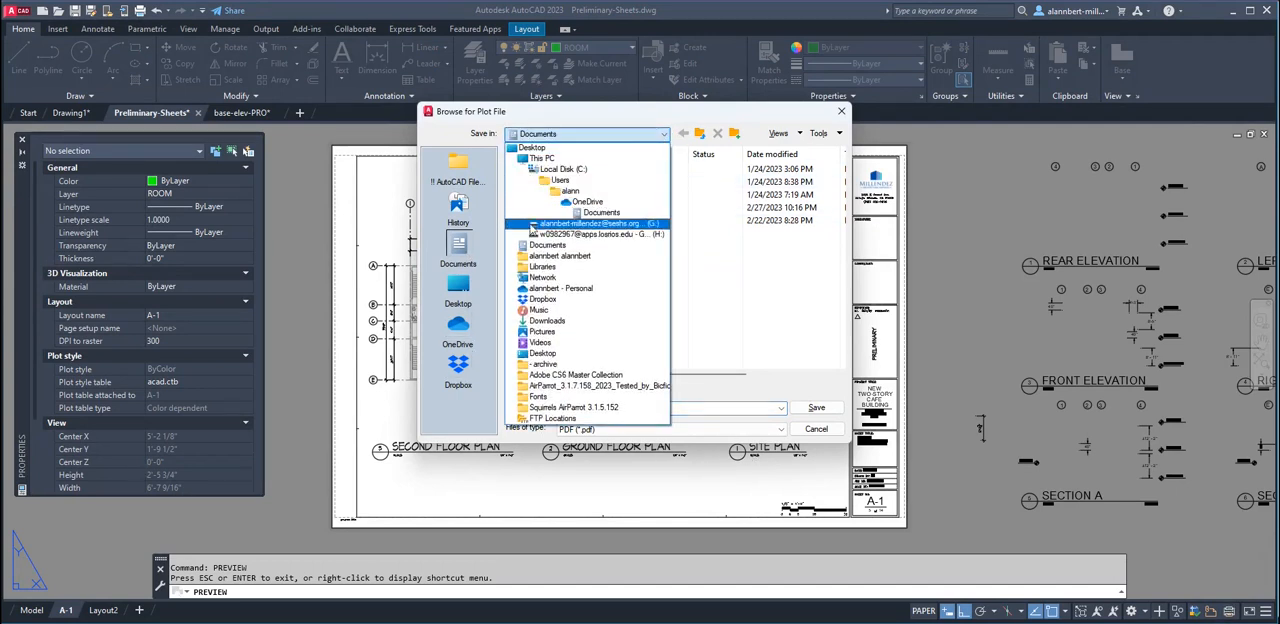
left_click(534, 148)
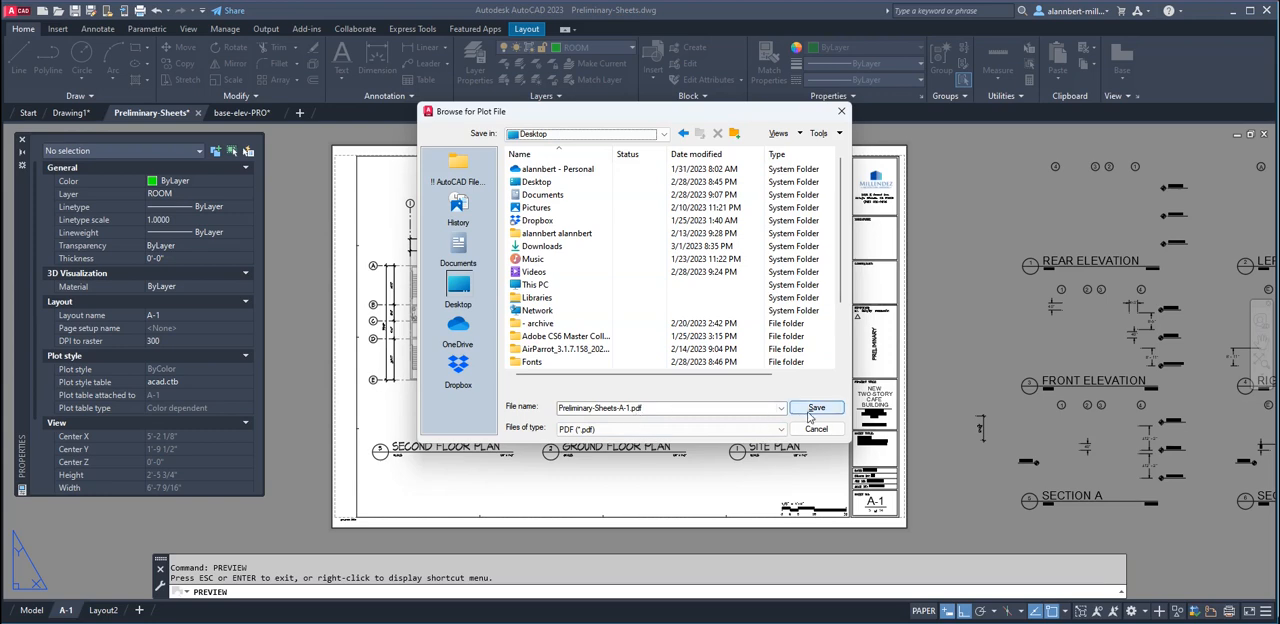
left_click(816, 409)
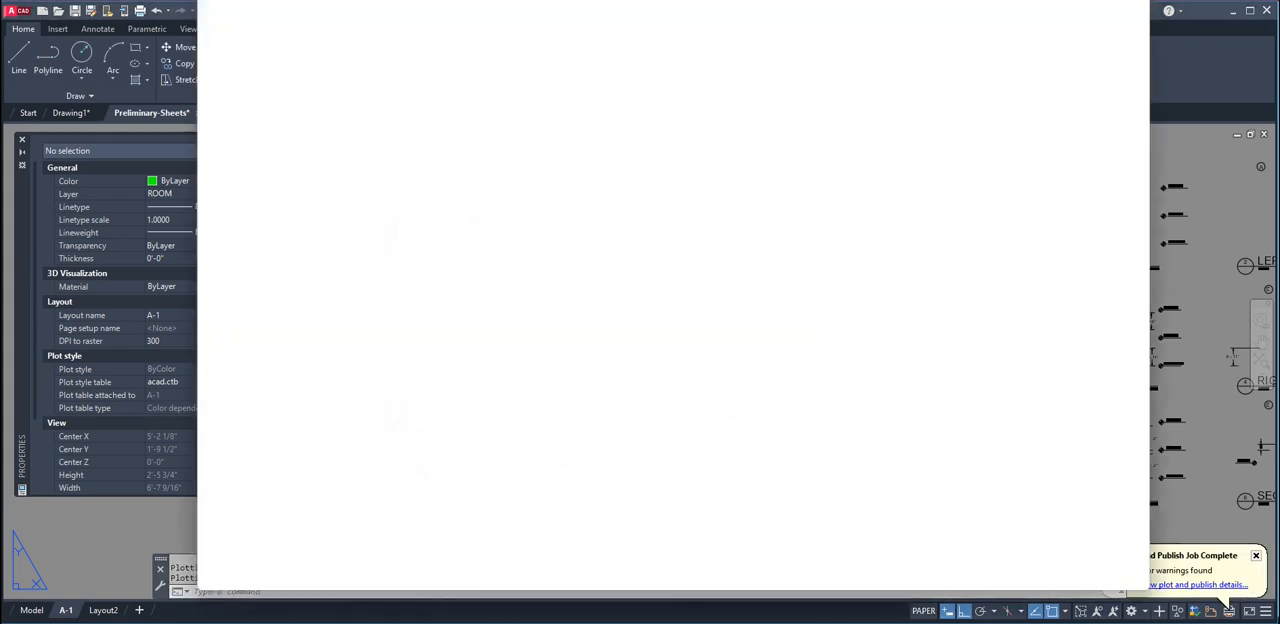
Switch to the Downloads File Explorer window and look through the Desktop folder for the plotted Preliminary-Sheets-A-1.pdf
mouse_move(432, 622)
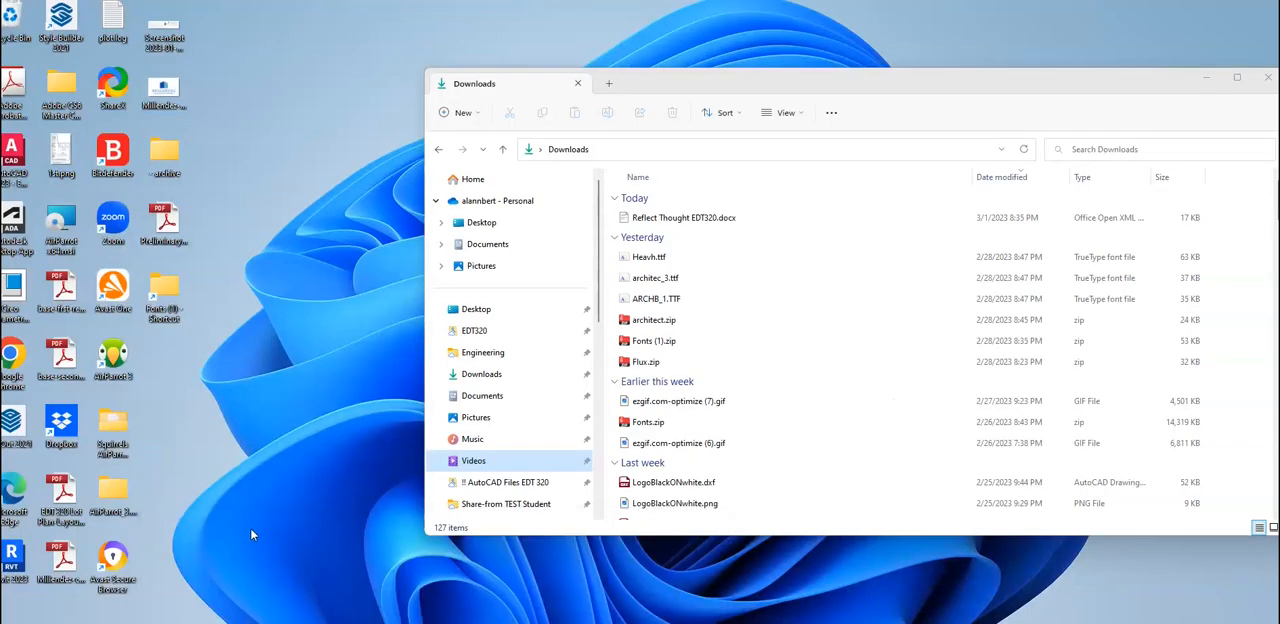
left_click(215, 568)
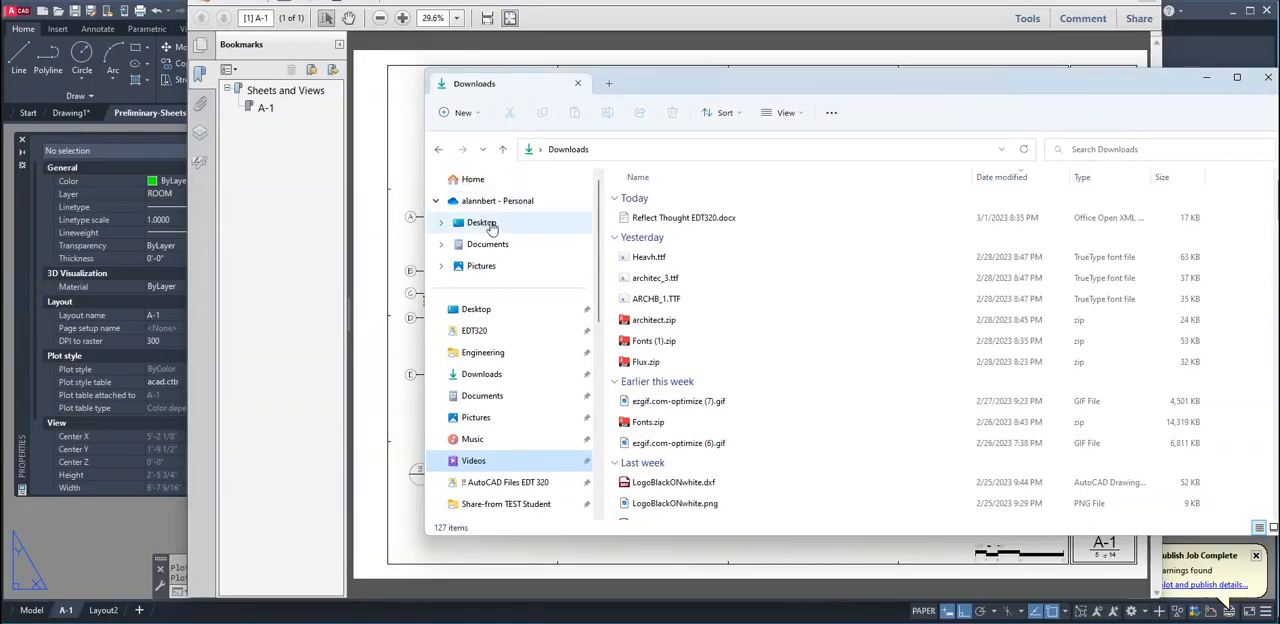
left_click(481, 222)
scroll(686, 366, "down", 2)
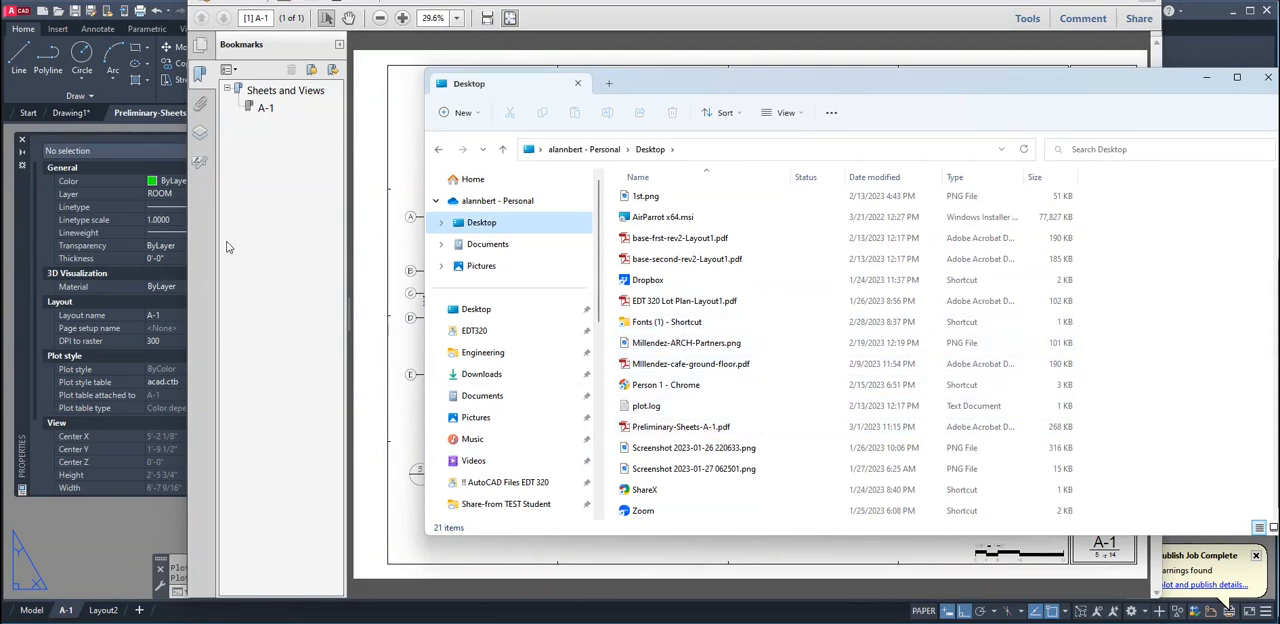
Switch back to AutoCAD and save the Preliminary-Sheets drawing
left_click(100, 542)
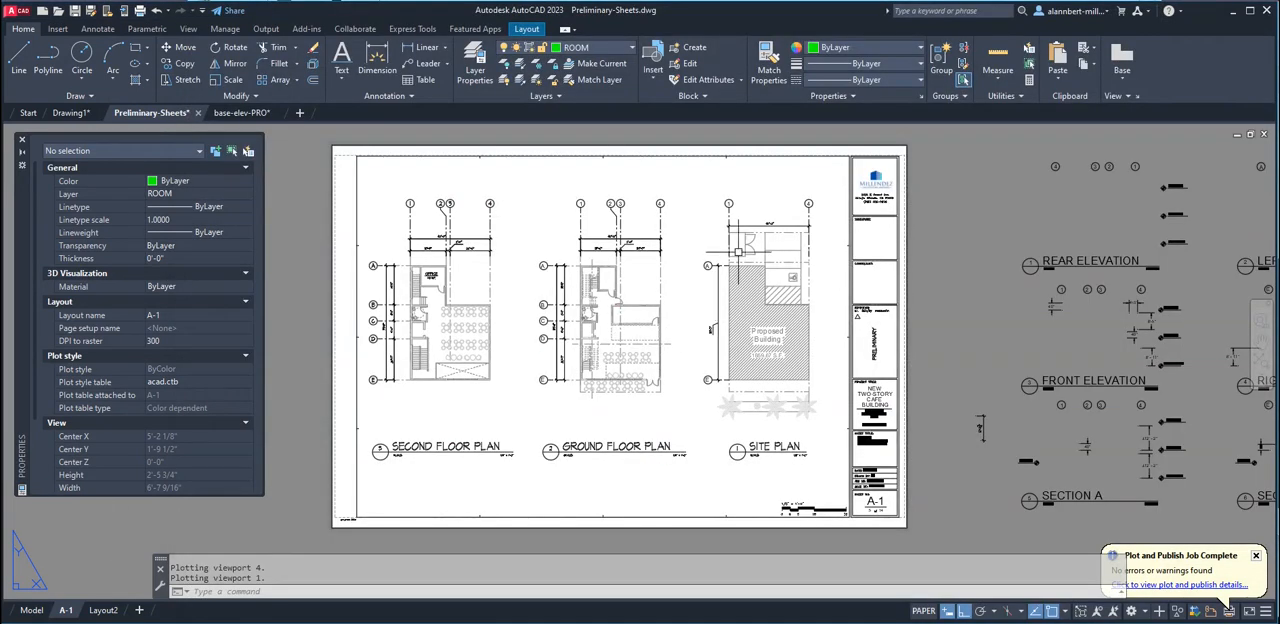
left_click(75, 11)
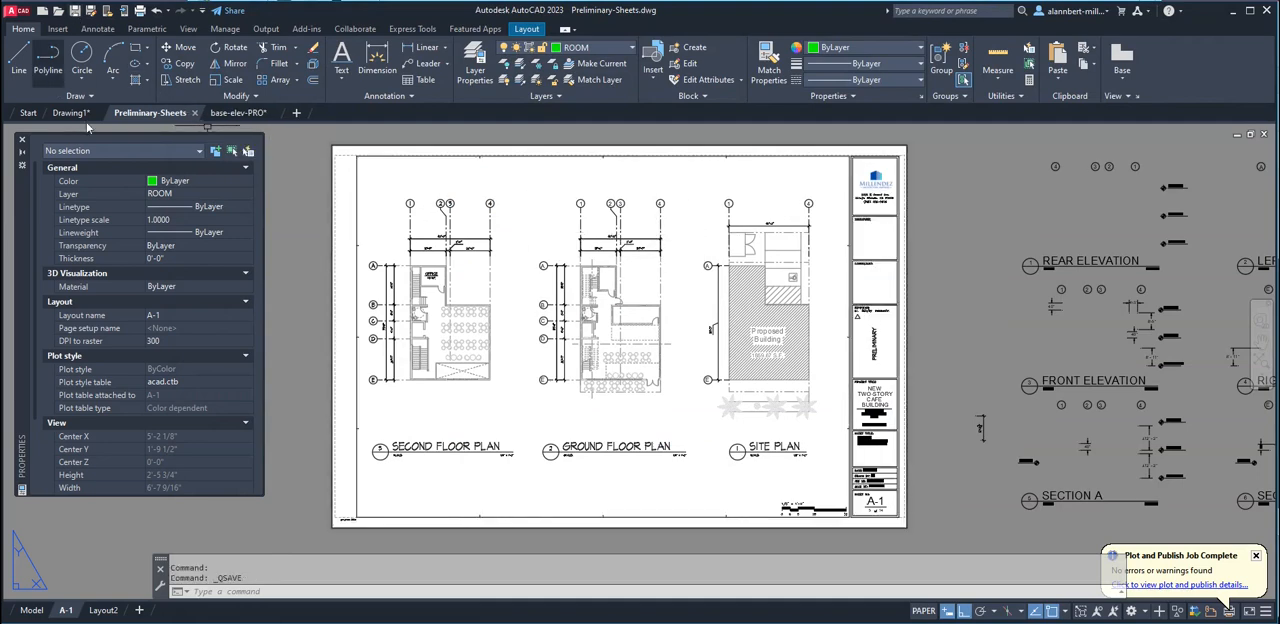
Check the title block in base-elev-PRO, return to Preliminary-Sheets and copy the PRELIMINARY text to the clipboard
left_click(238, 113)
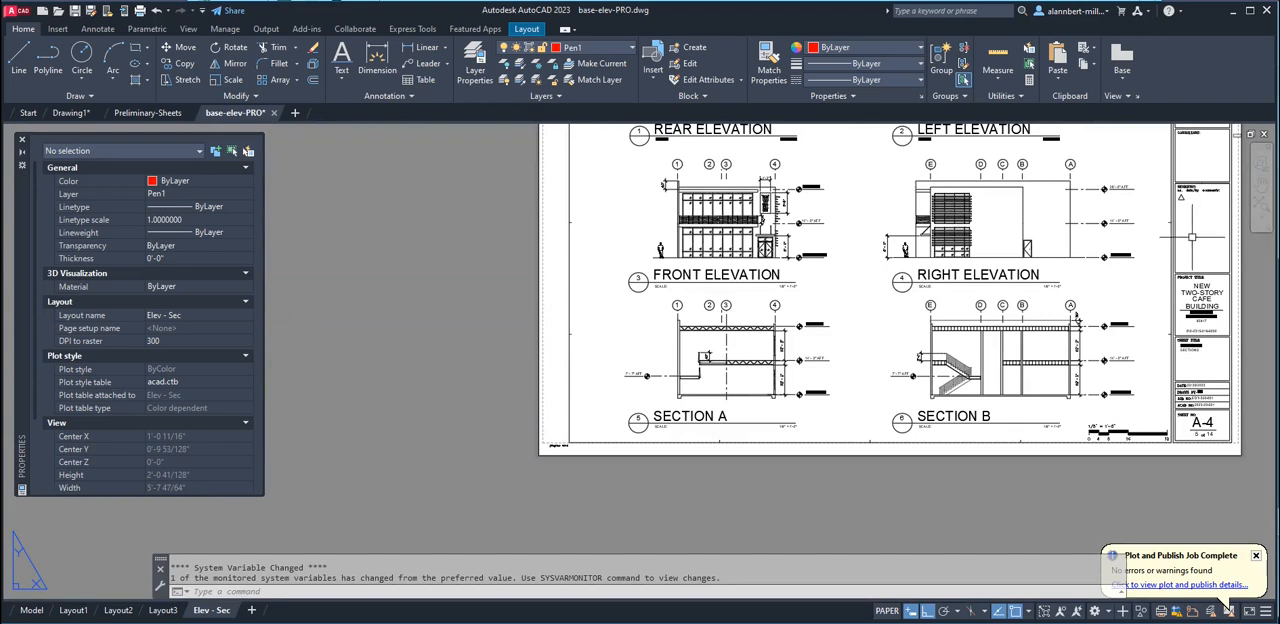
left_click(173, 116)
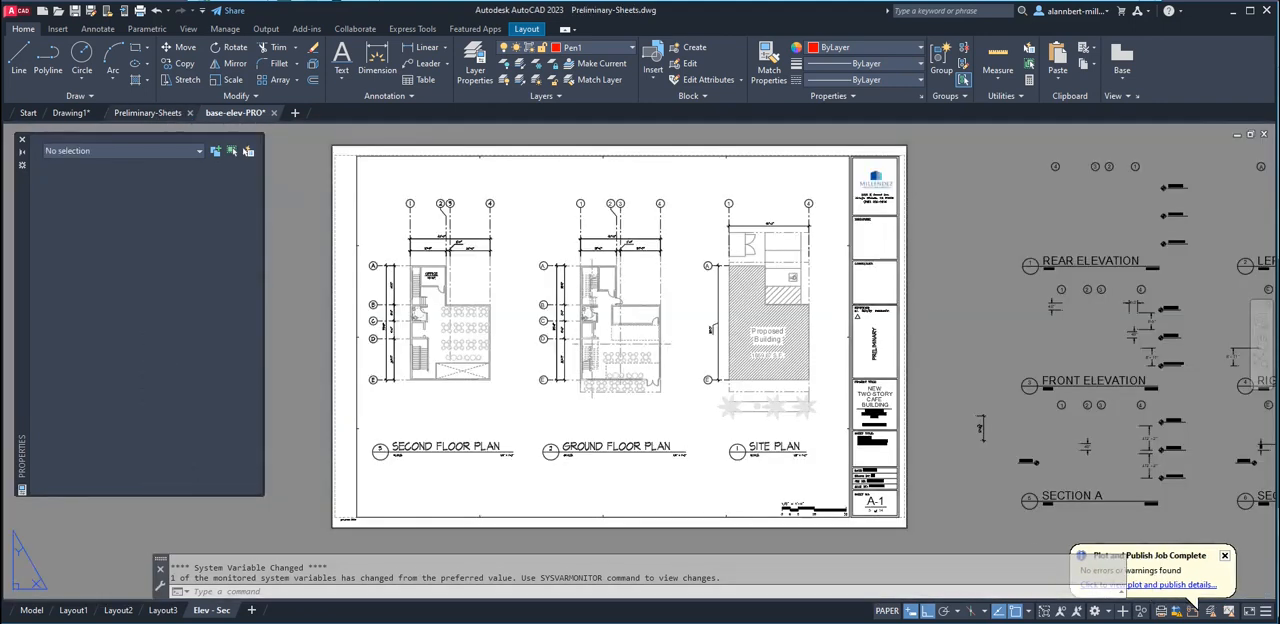
left_click(875, 343)
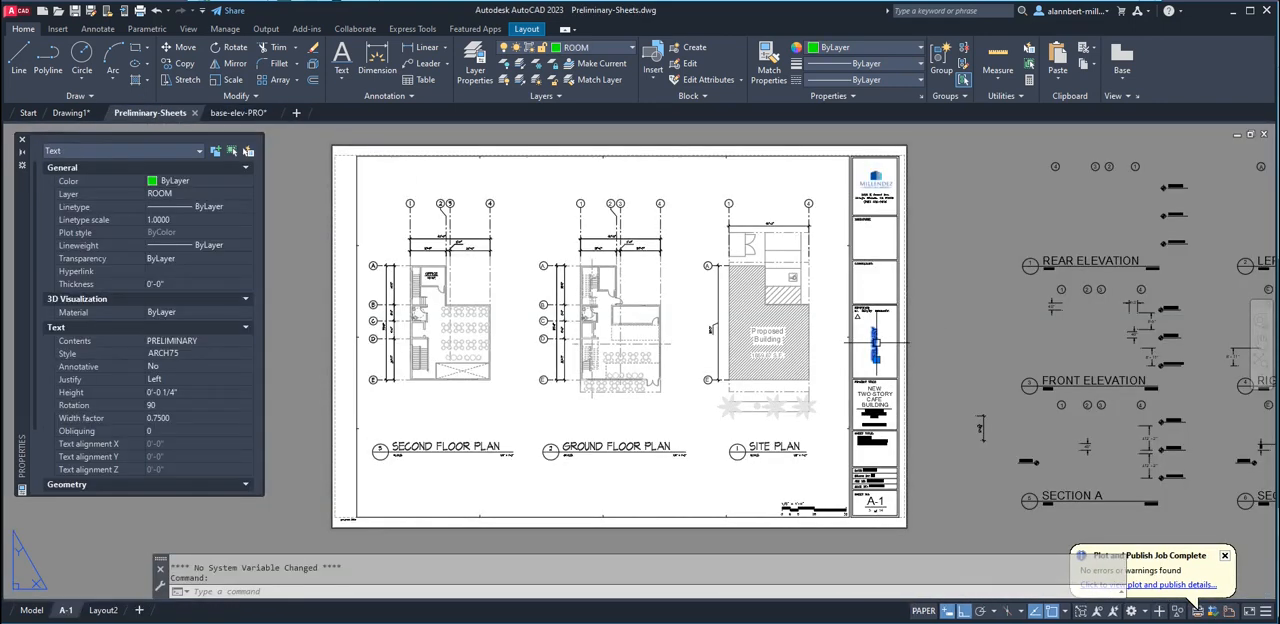
key("ctrl+c")
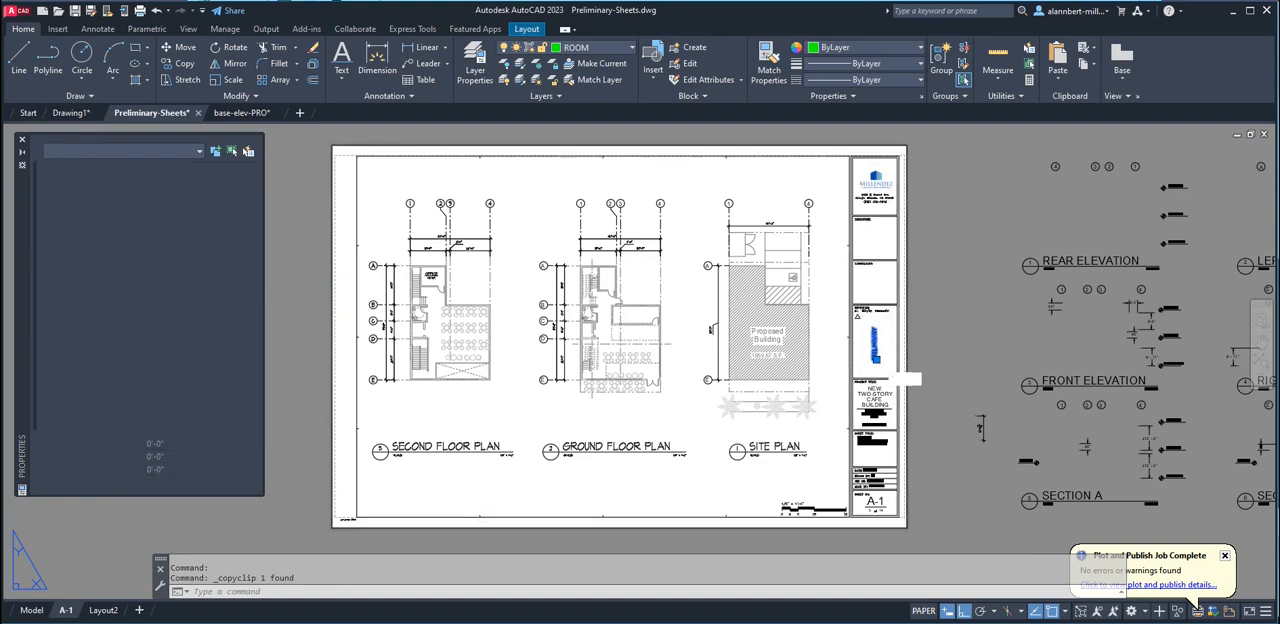
key("Escape")
Draw a reference line from the PRELIMINARY text's insertion point to the lower-right corner of the revisions box
scroll(882, 365, "up", 10)
type("l")
key("Return")
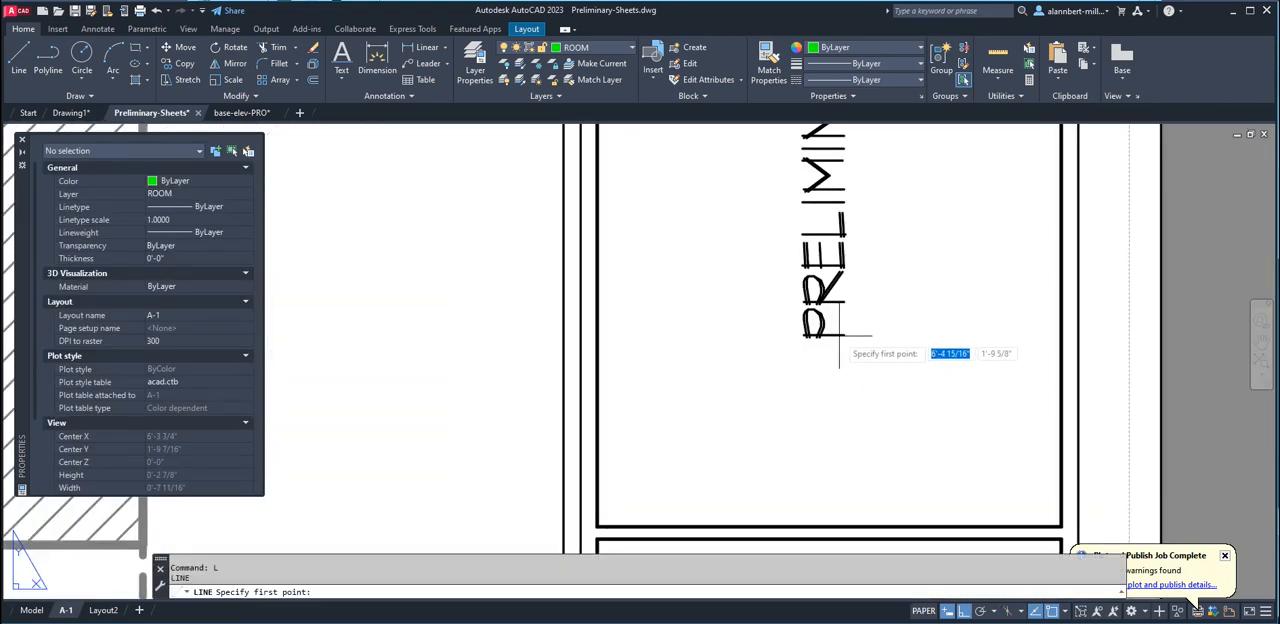
type("ins")
key("Return")
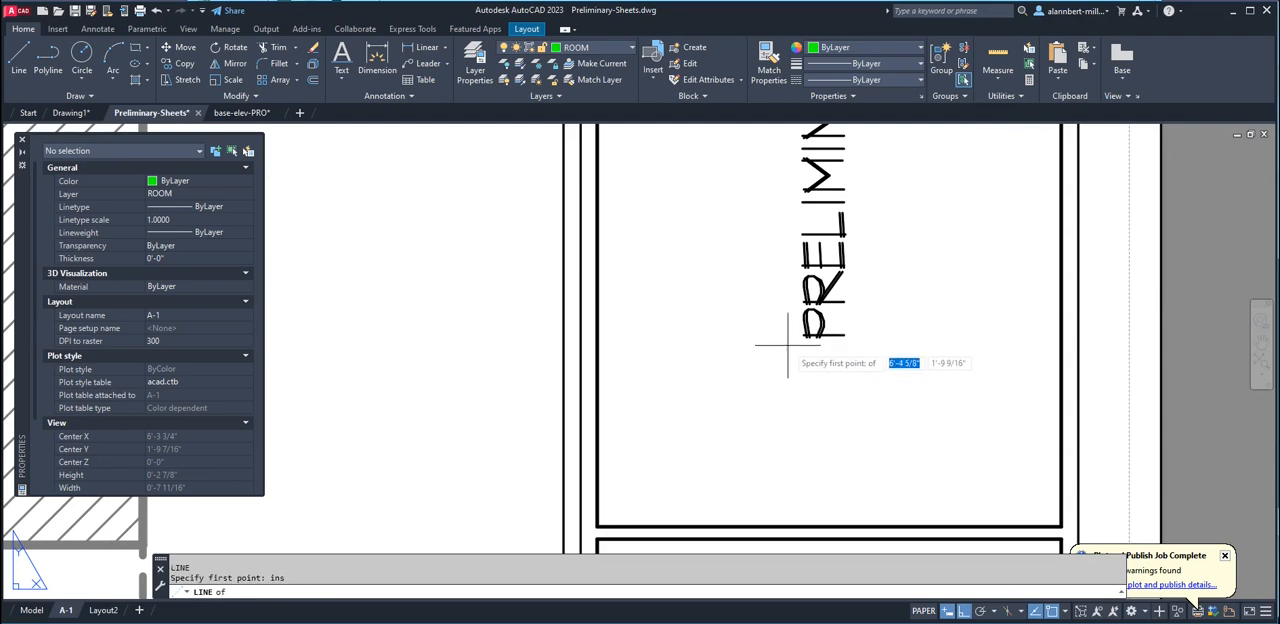
left_click(843, 336)
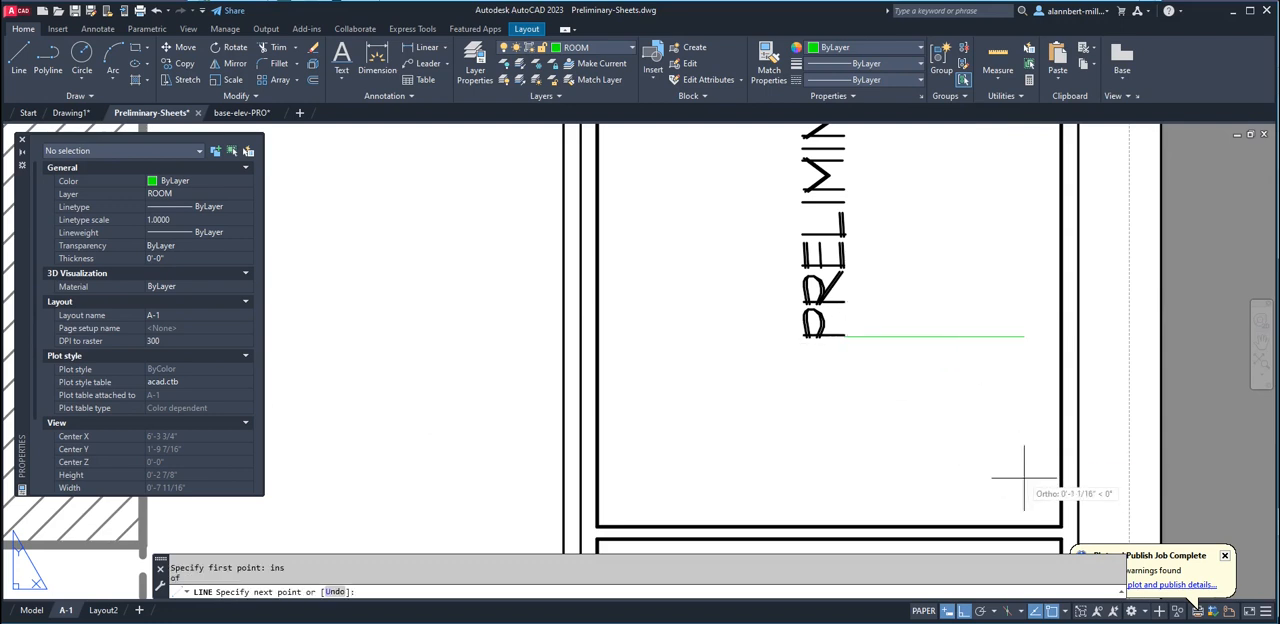
left_click(1059, 523)
key("Return")
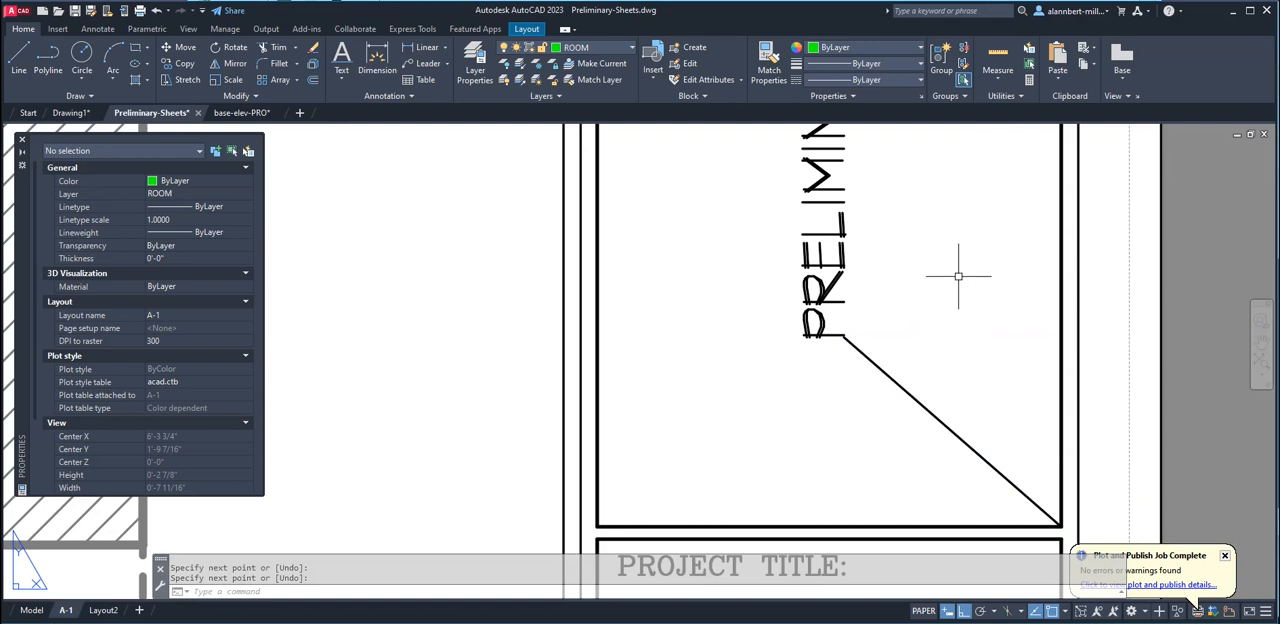
Copy the PRELIMINARY text together with the diagonal reference line to the clipboard
left_click(986, 266)
left_click(762, 370)
key("ctrl+c")
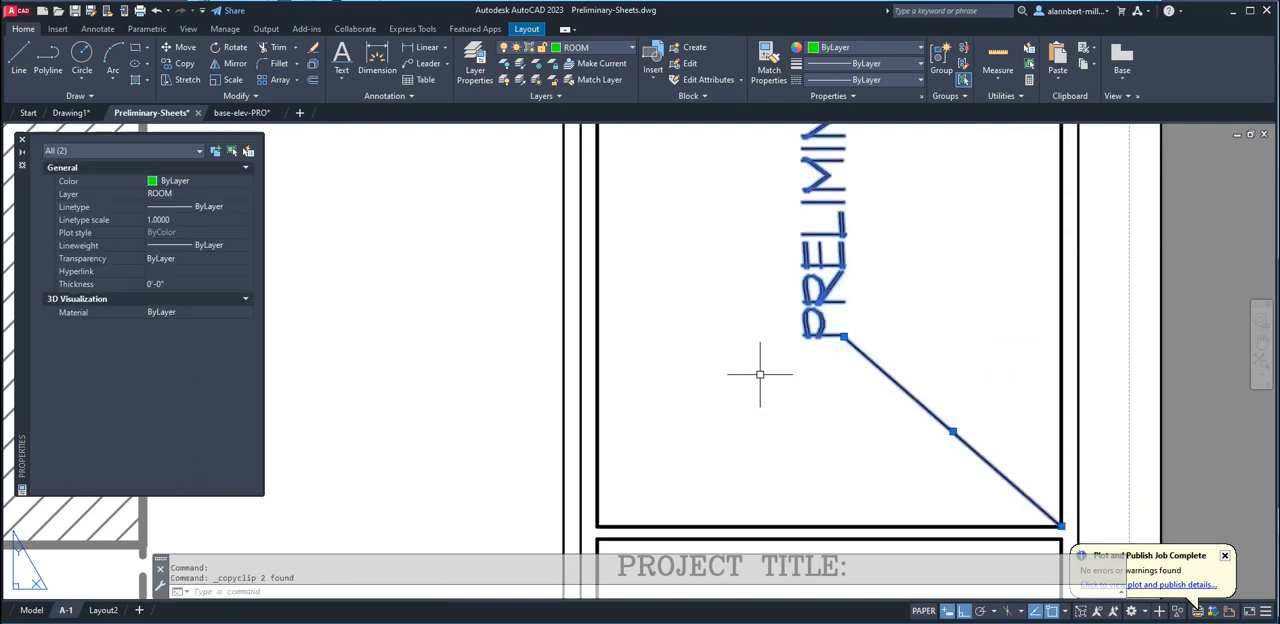
key("Escape")
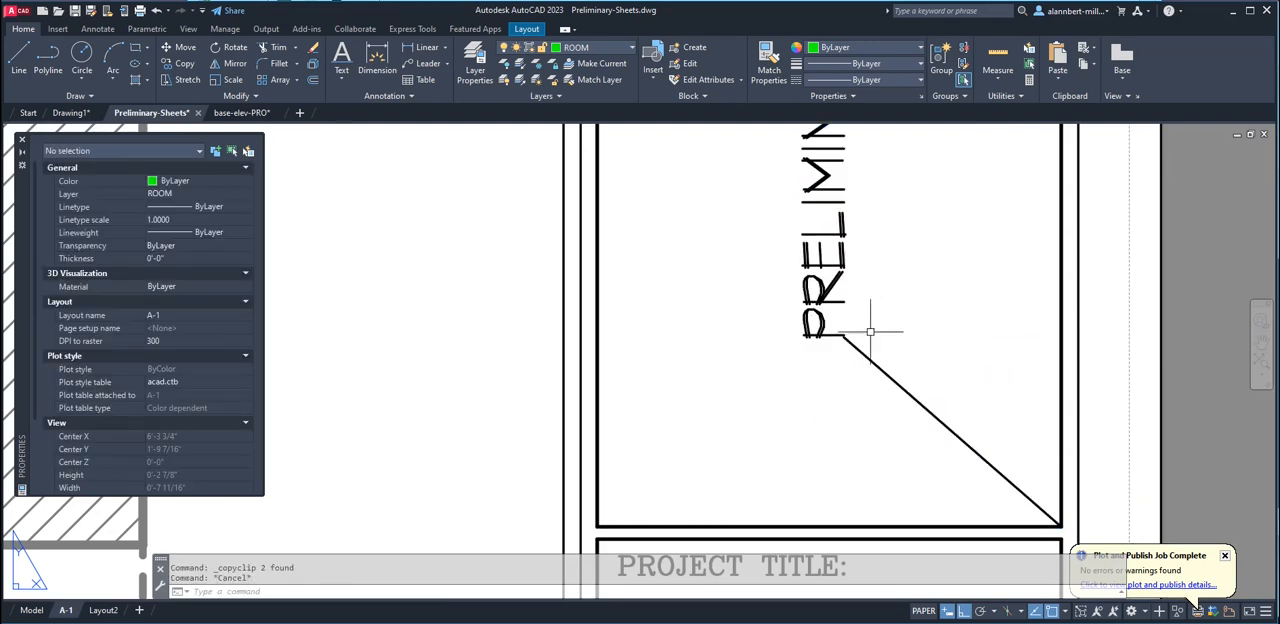
left_click(918, 284)
left_click(785, 383)
right_click(838, 380)
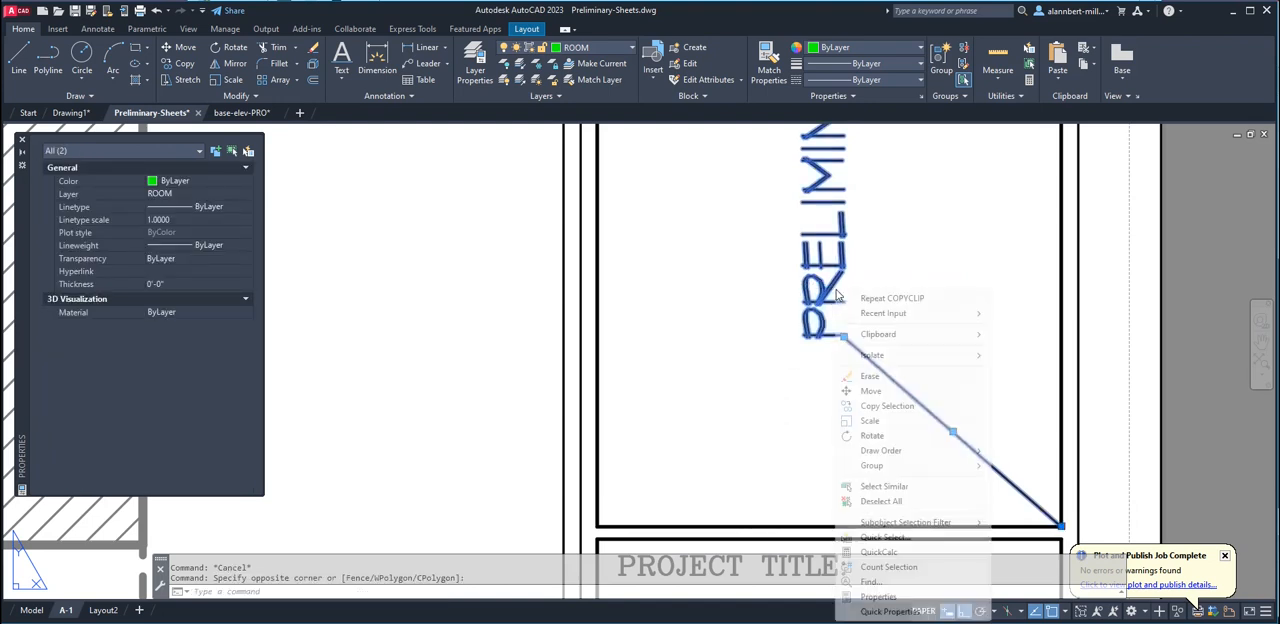
mouse_move(990, 340)
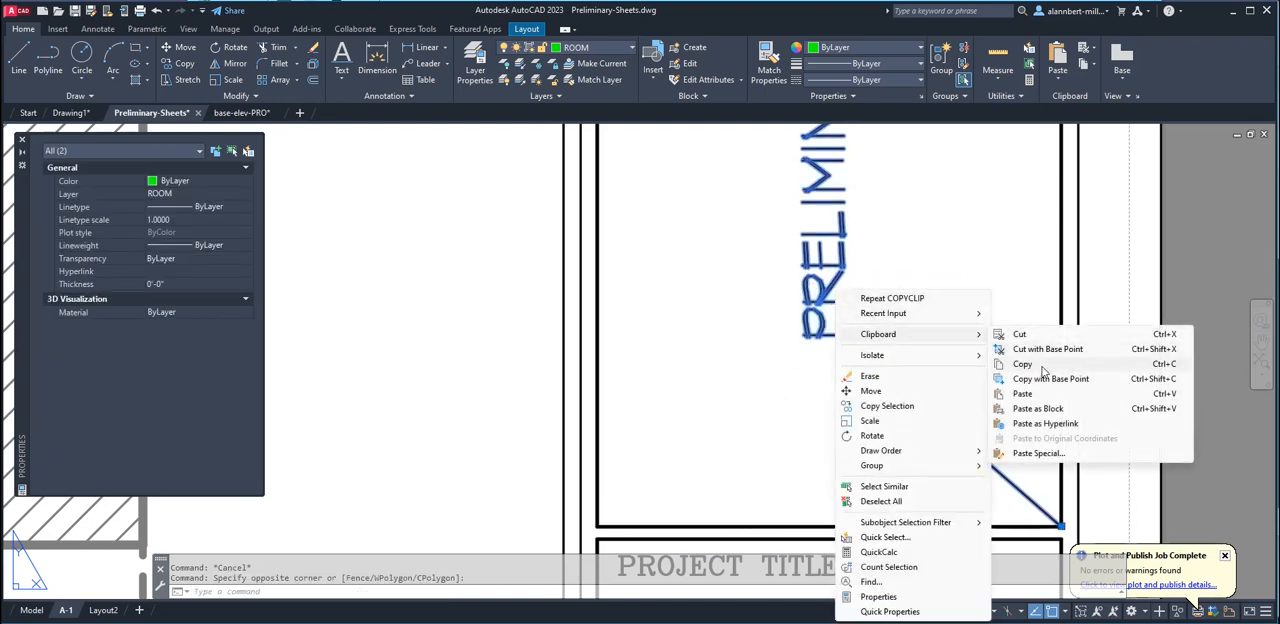
left_click(1030, 364)
key("Escape")
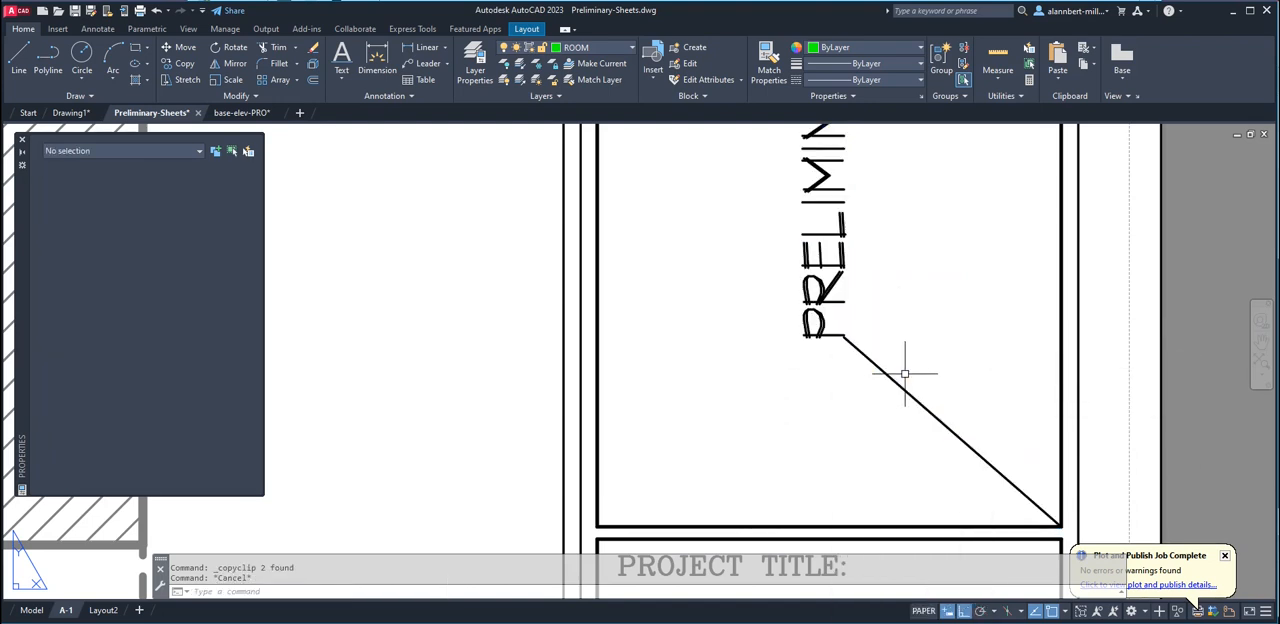
Erase the diagonal reference line from sheet A-1 and save the Preliminary-Sheets drawing
type("e")
key("Return")
left_click(918, 363)
left_click(874, 408)
key("Return")
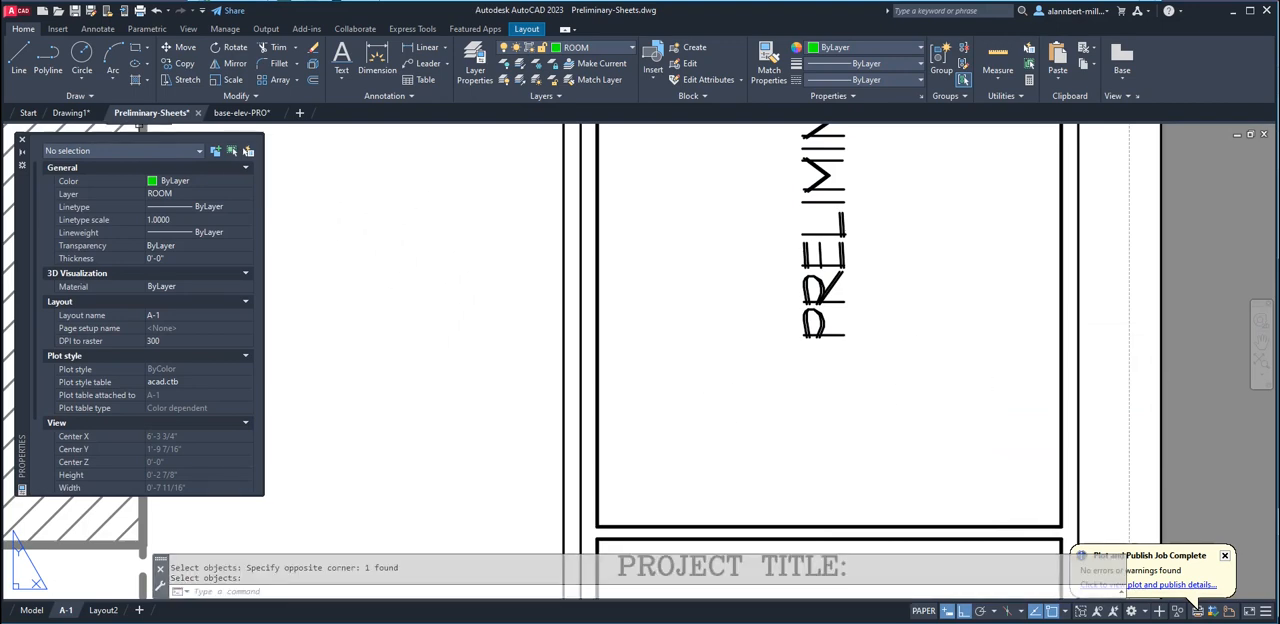
left_click(75, 11)
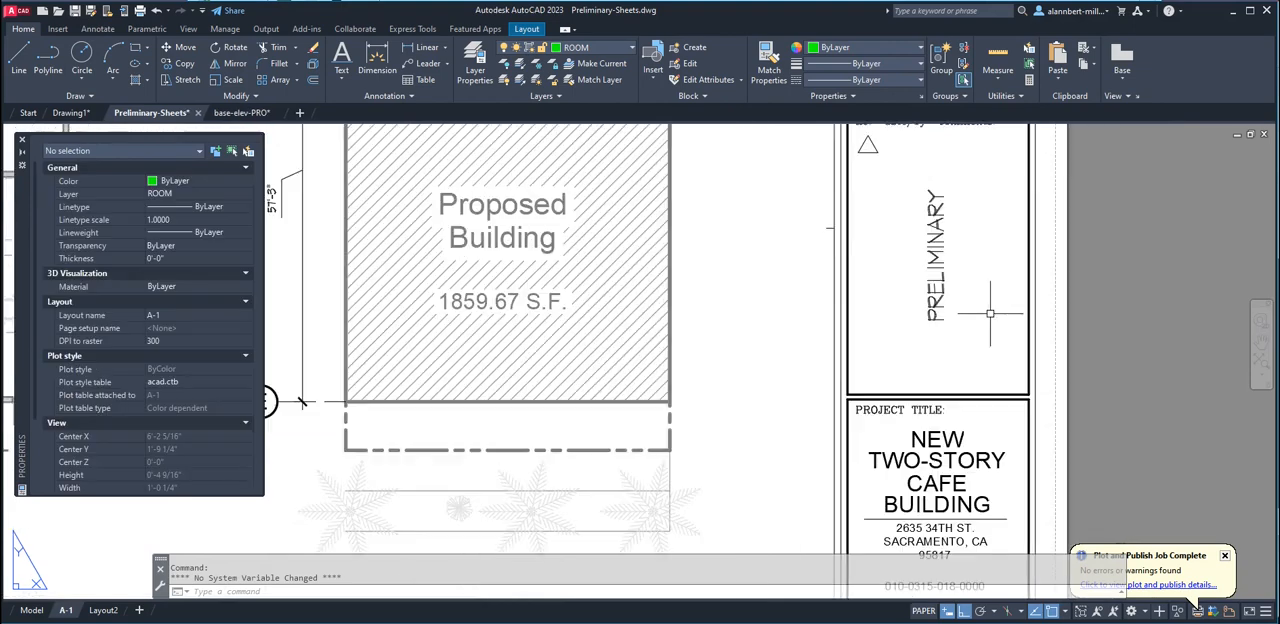
Paste the PRELIMINARY text and reference line into the revisions box on the Elev - Sec layout of base-elev-PRO
left_click(241, 112)
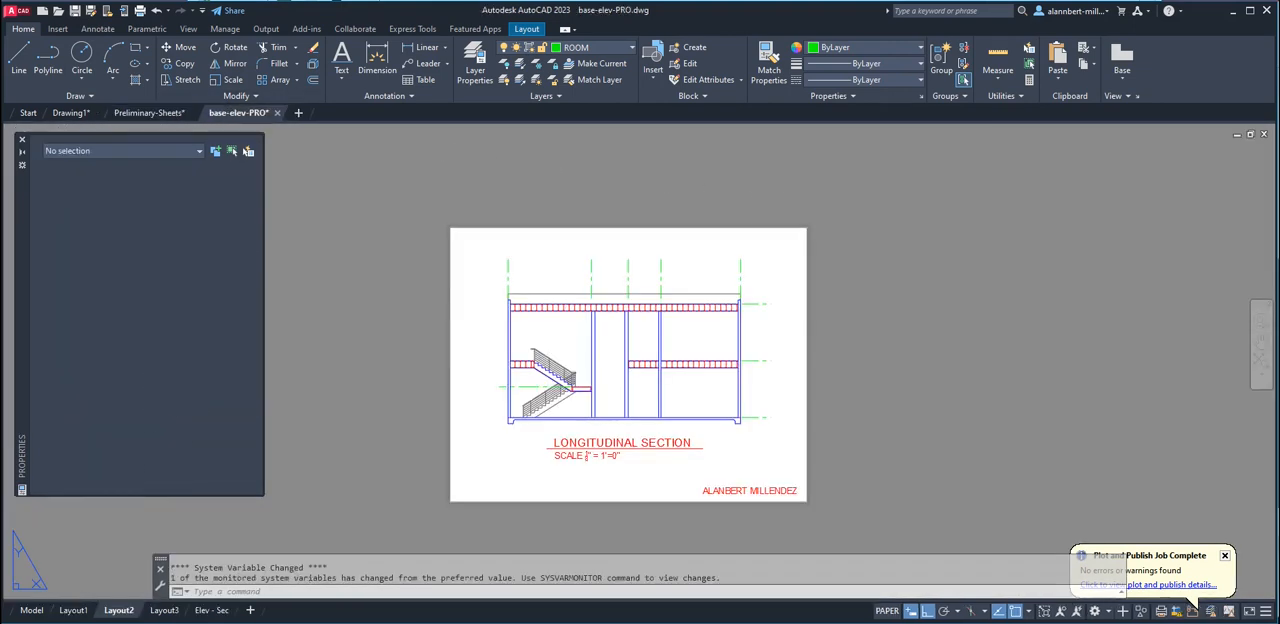
left_click(211, 610)
scroll(1108, 271, "up", 6)
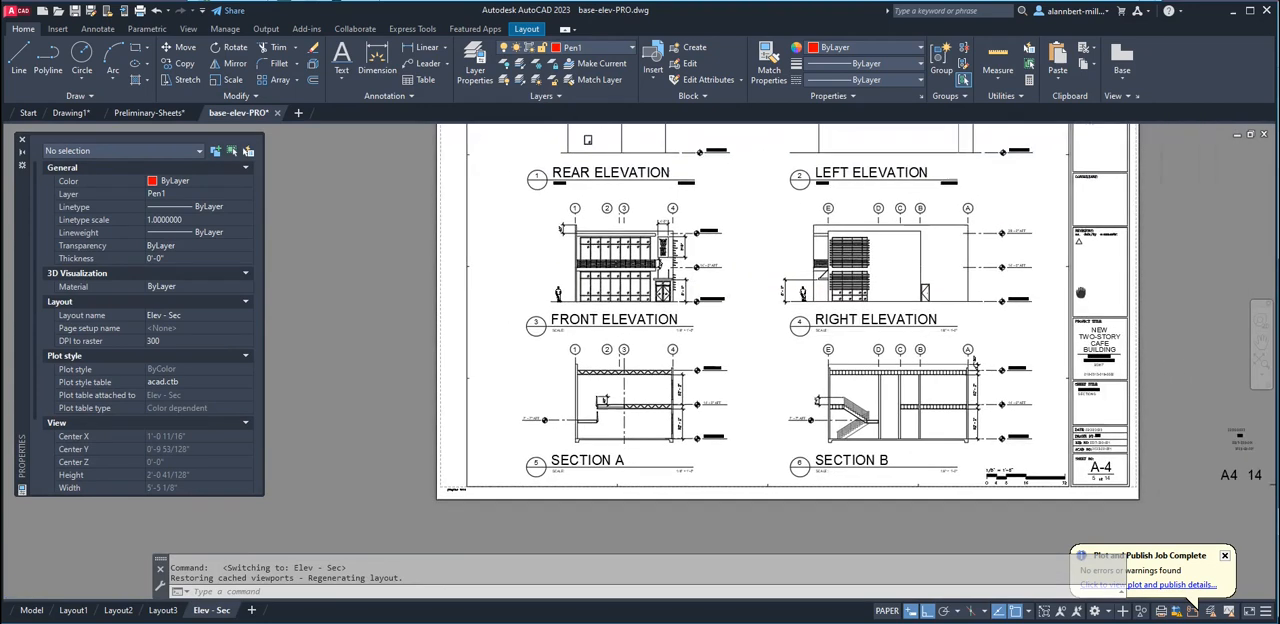
right_click(931, 340)
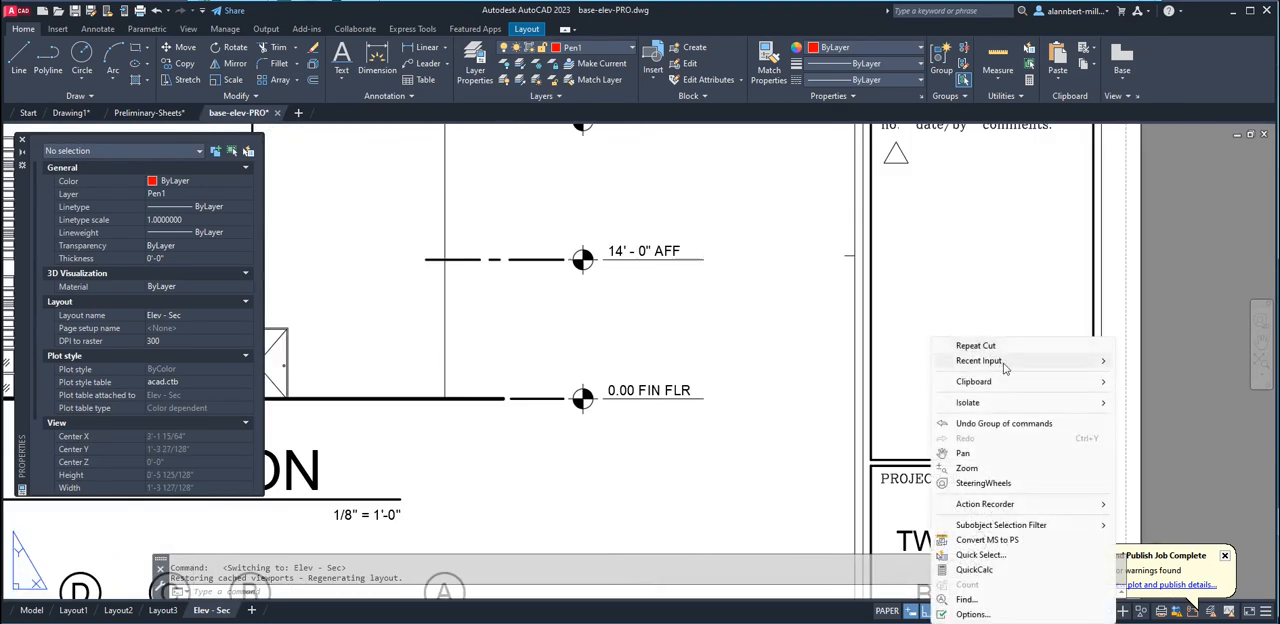
mouse_move(1000, 381)
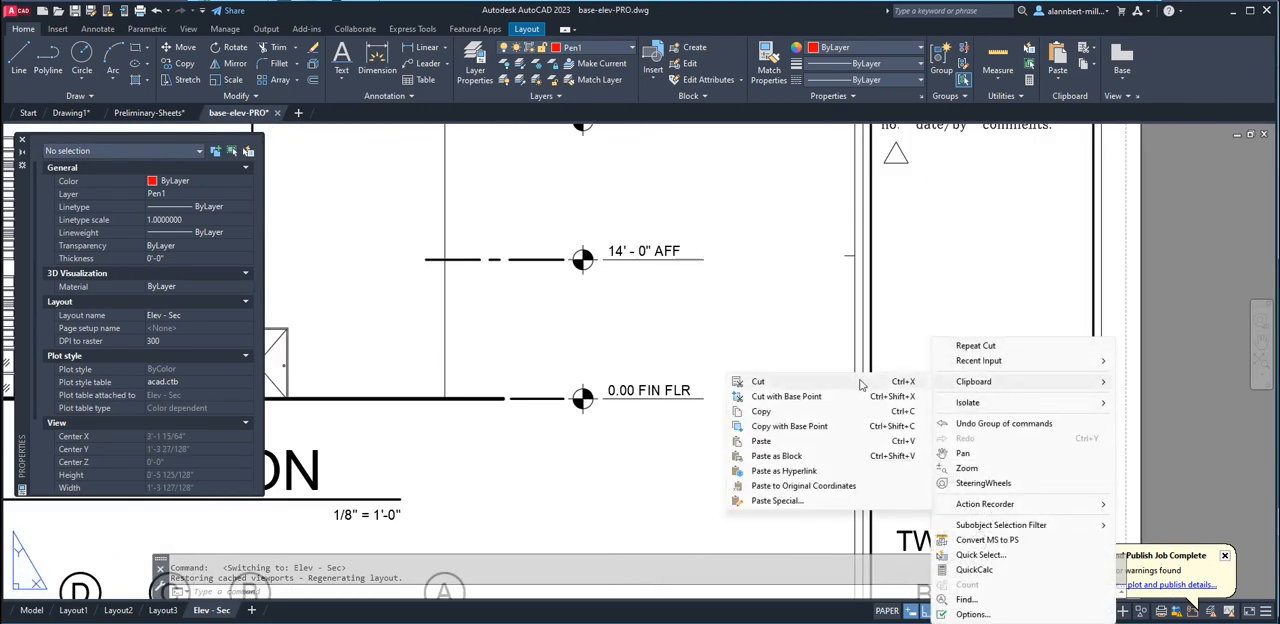
left_click(769, 442)
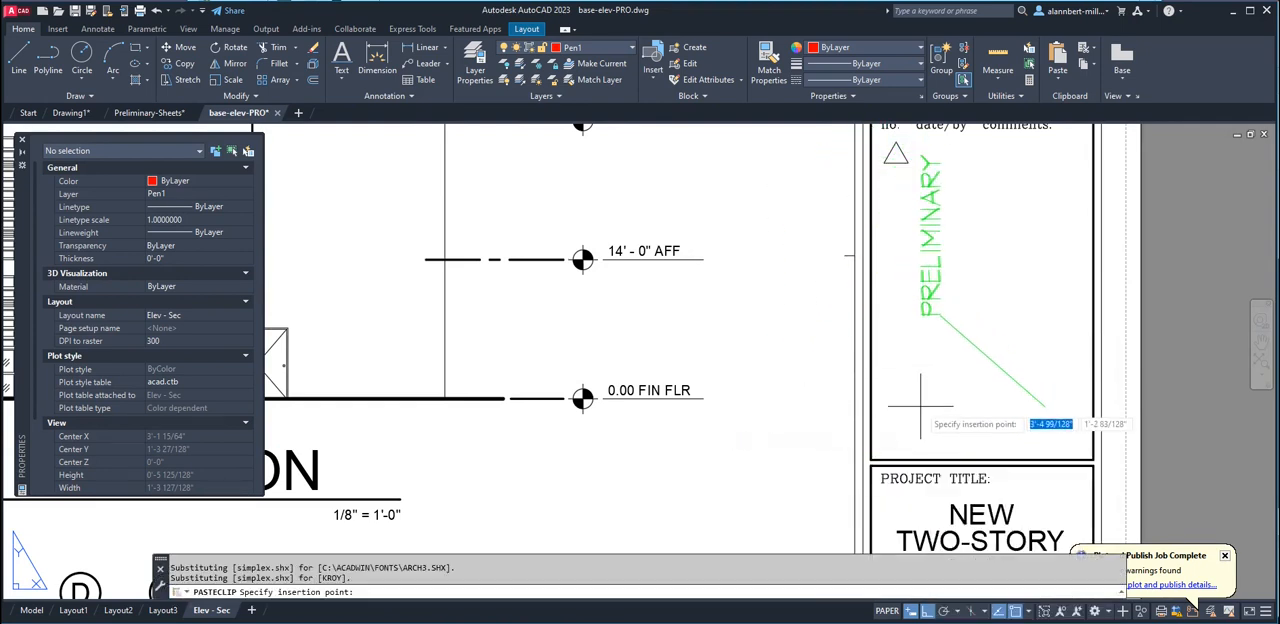
left_click(1062, 395)
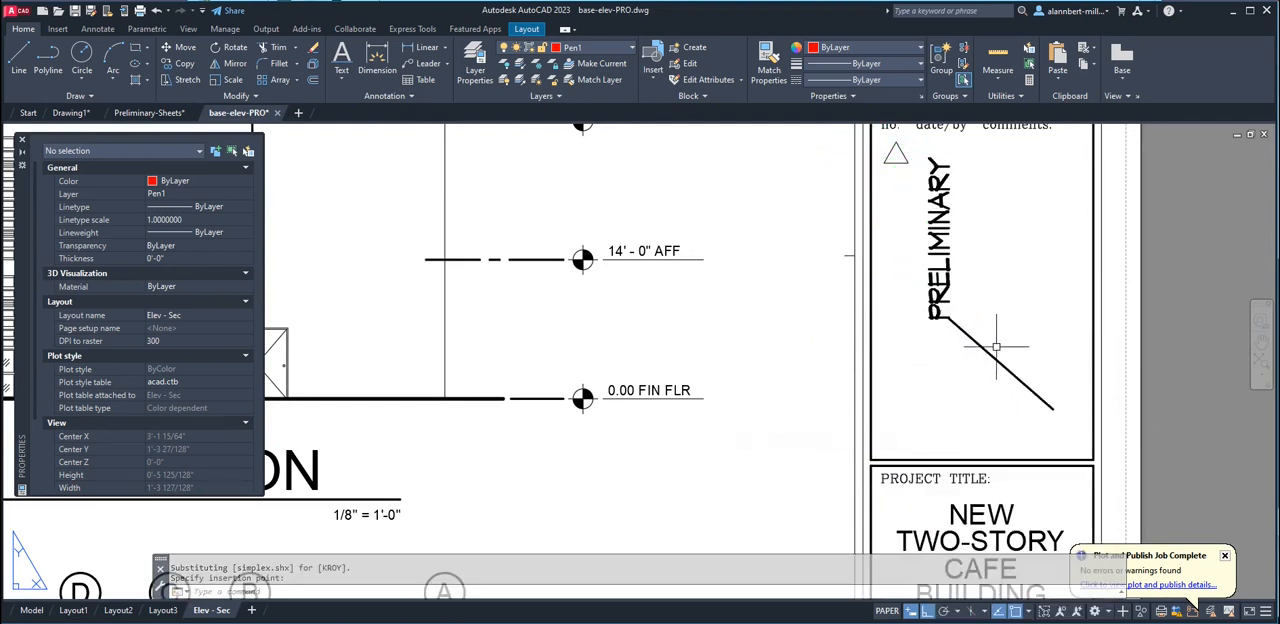
Move the pasted text and line so the line's lower end meets the lower-right corner of the revisions box
type("m")
key("Return")
left_click(986, 298)
left_click(922, 350)
key("Return")
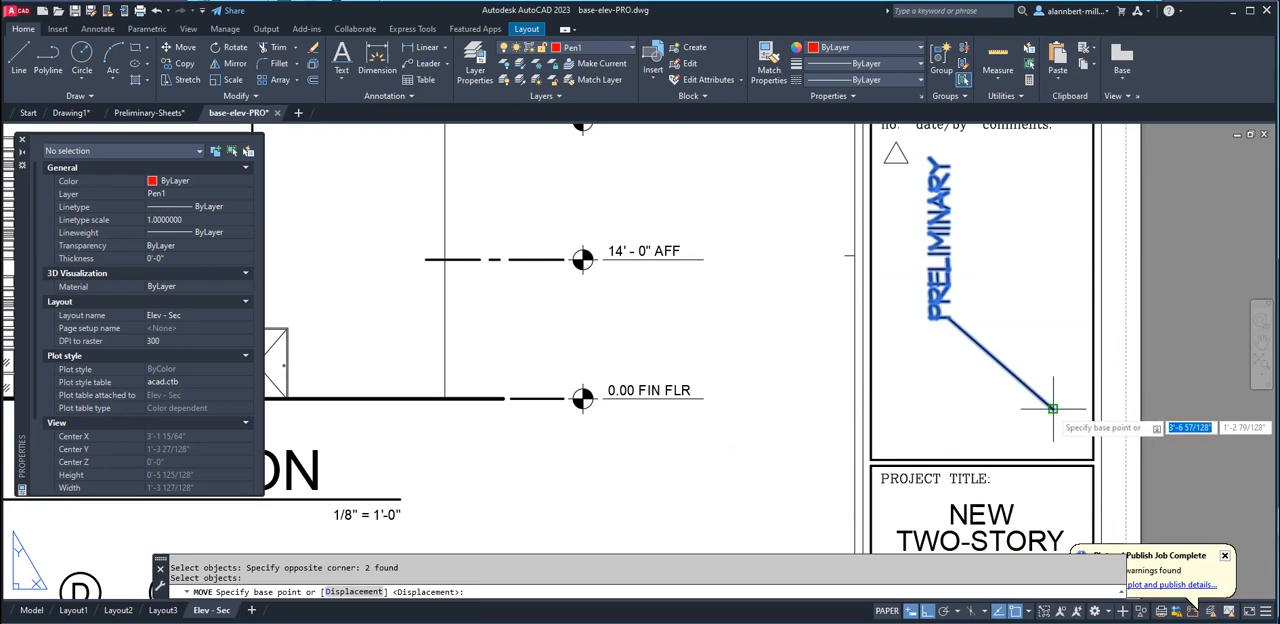
left_click(1053, 408)
left_click(1090, 457)
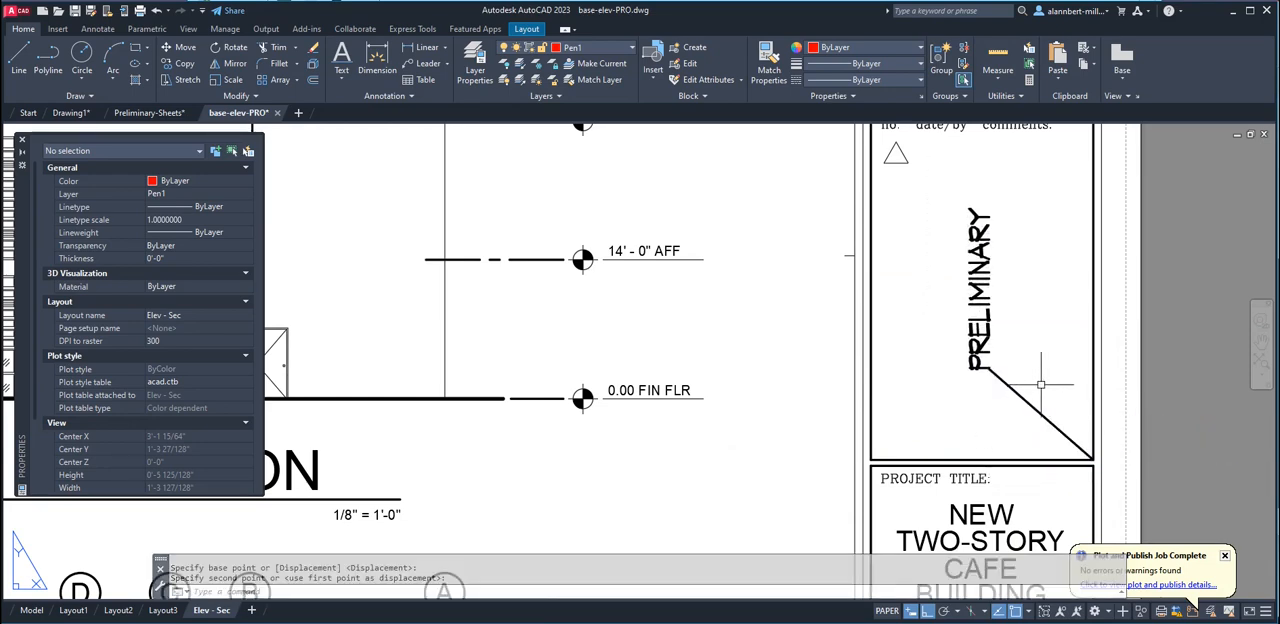
Erase the diagonal reference line beside the PRELIMINARY text on sheet A-4
type("e")
key("Return")
left_click(1045, 374)
left_click(988, 413)
key("Return")
scroll(961, 392, "down", 6)
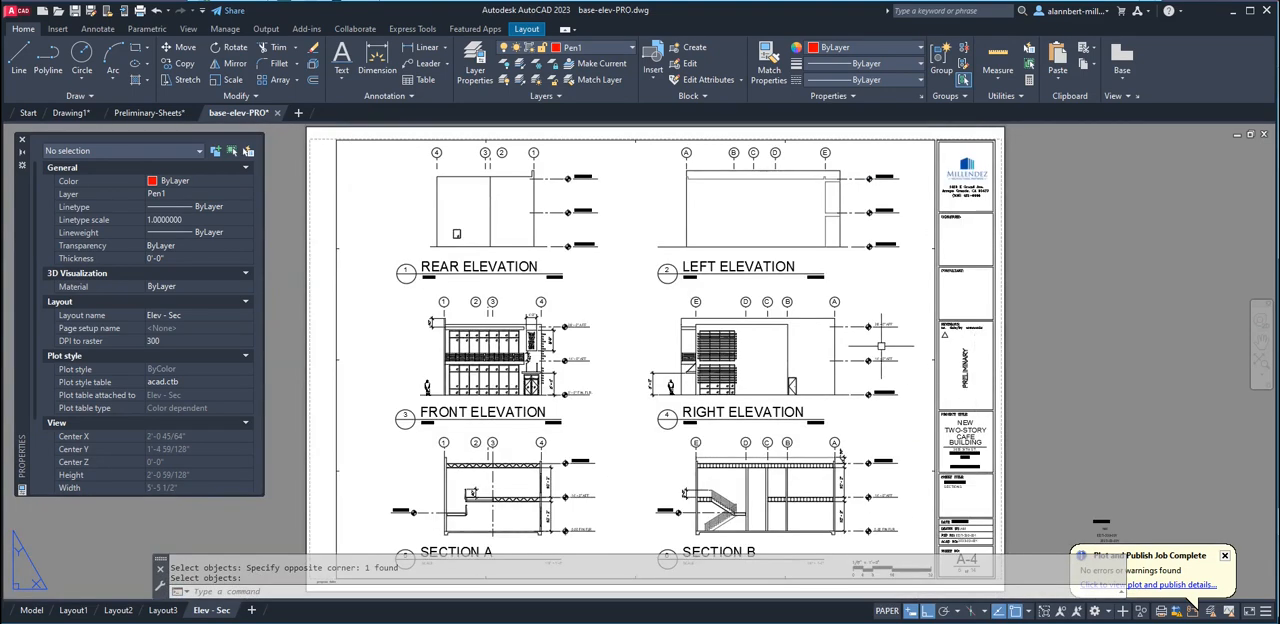
Examine how the Elev - Sec layout fits the page with the PREVIEW command, and close the preview
middle_click_drag(882, 398, 802, 388)
scroll(879, 374, "down", 4)
scroll(874, 369, "up", 2)
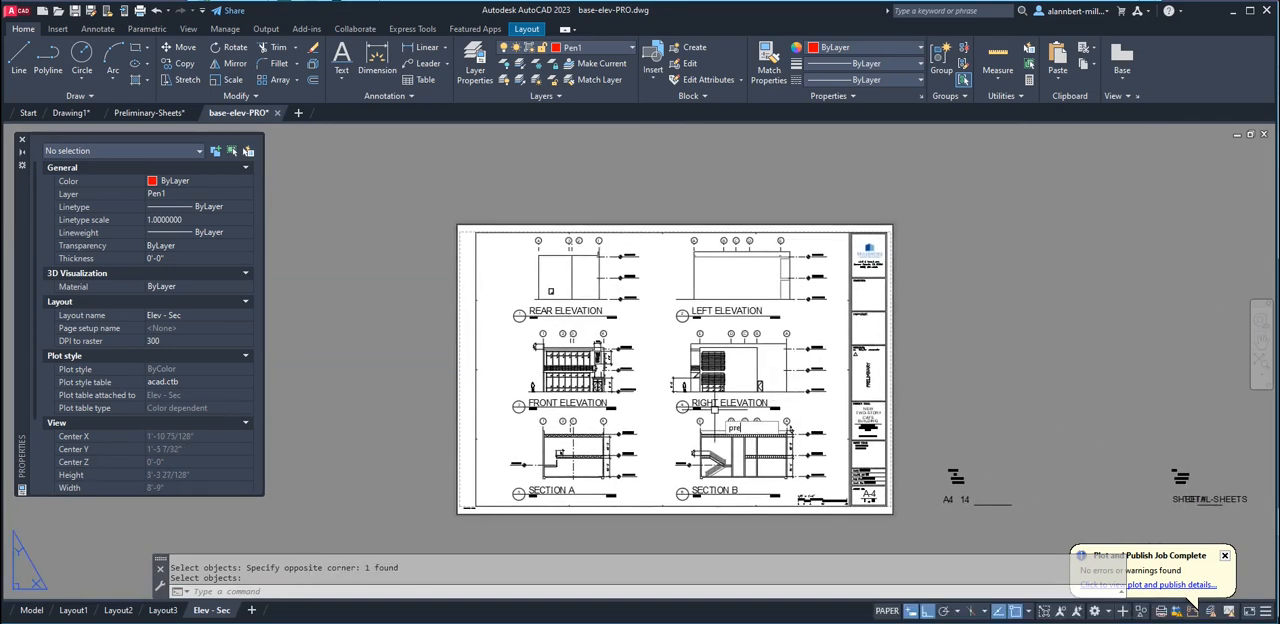
type("preview")
key("Return")
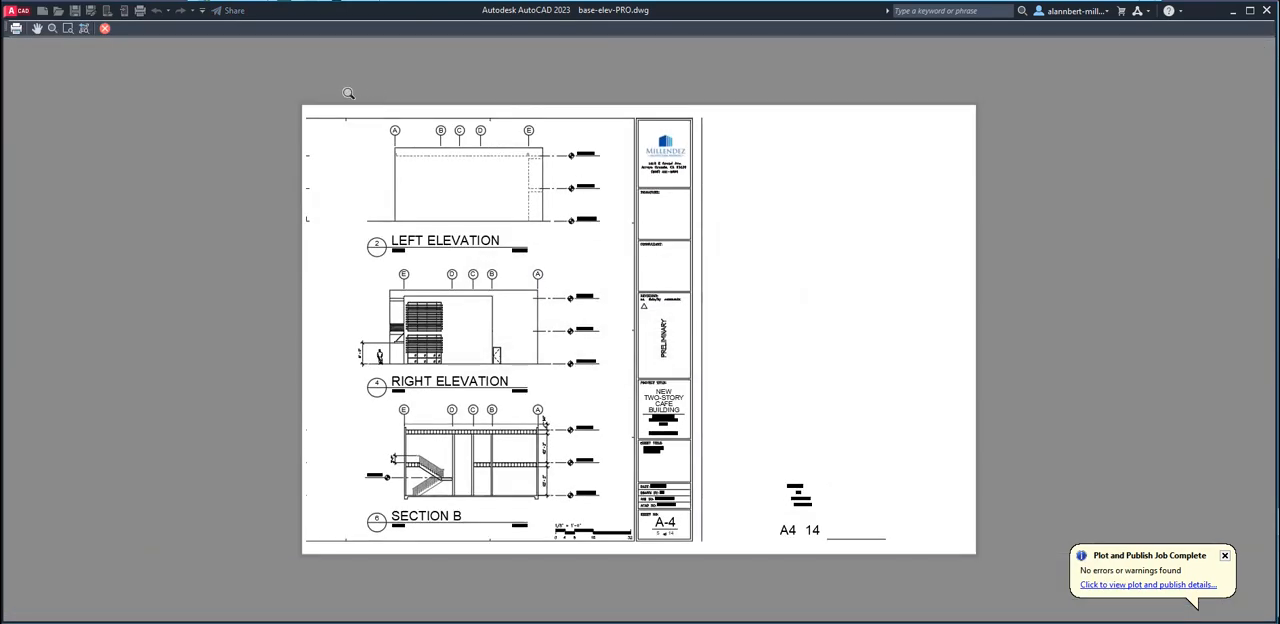
scroll(694, 243, "up", 3)
scroll(732, 230, "down", 5)
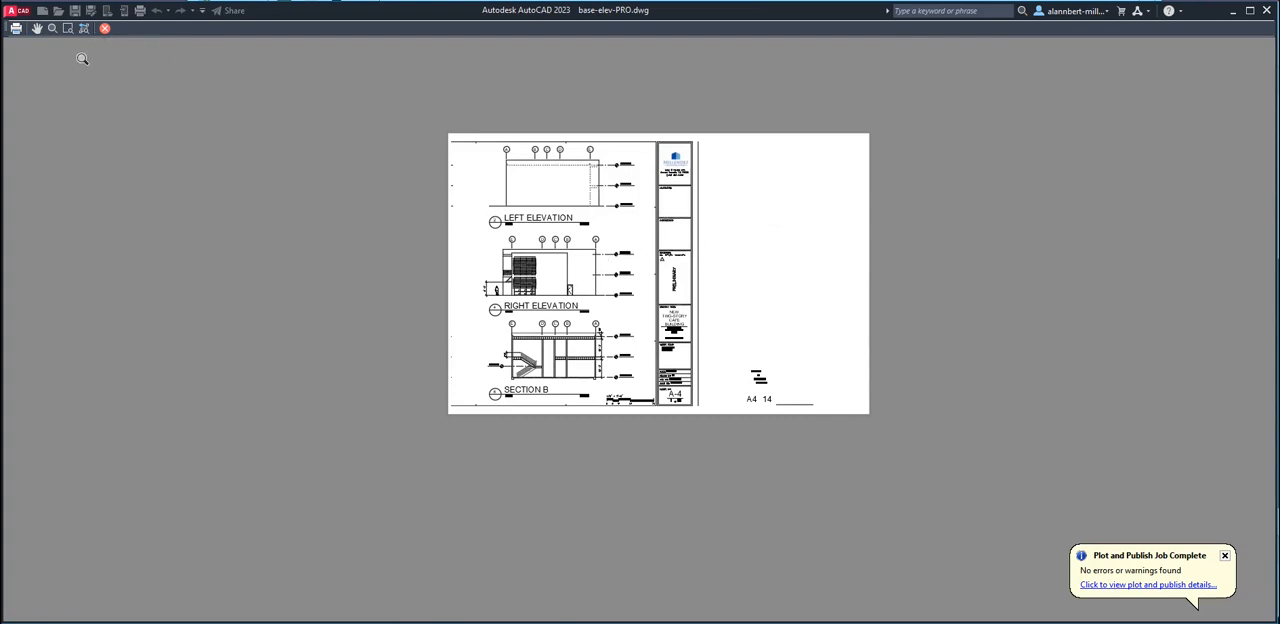
left_click(105, 28)
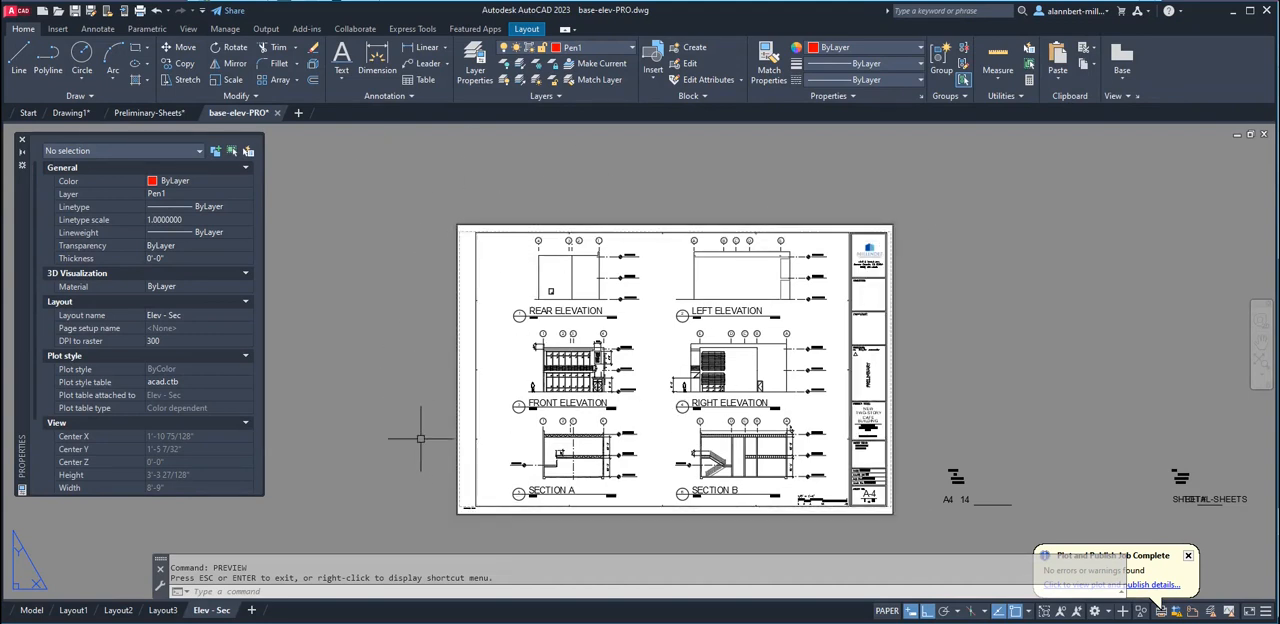
key("Escape")
key("Escape")
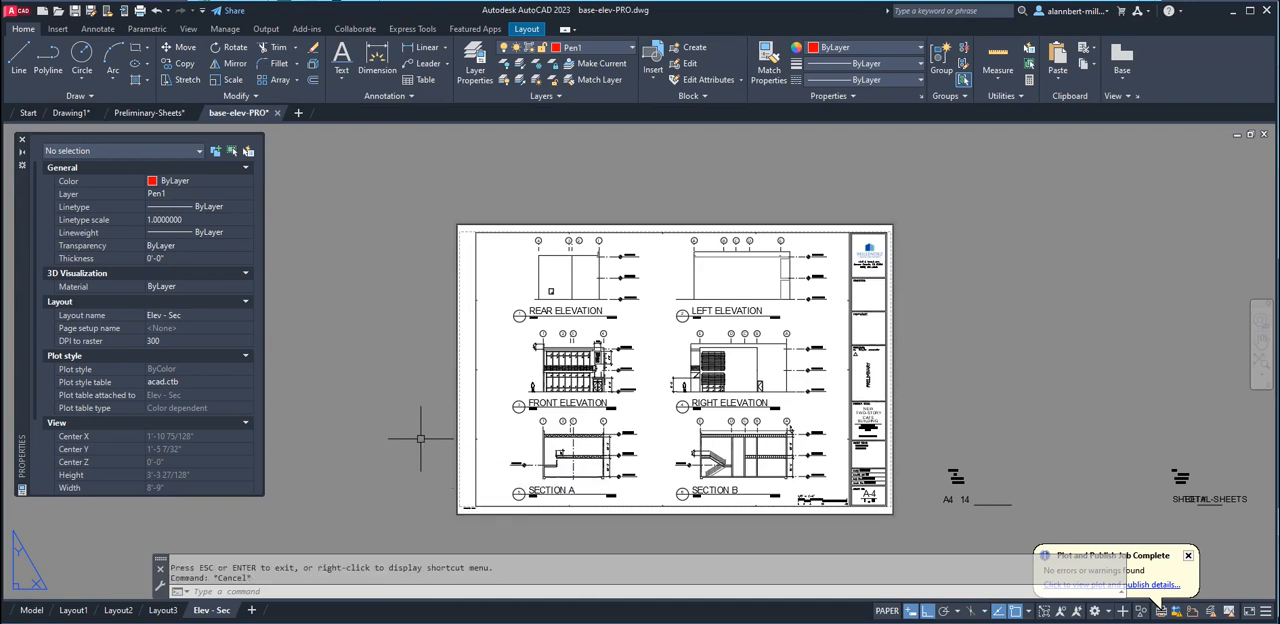
Modify the Elev - Sec page setup to plot a Window picked from the sheet's lower-left to its upper-right corner
right_click(211, 611)
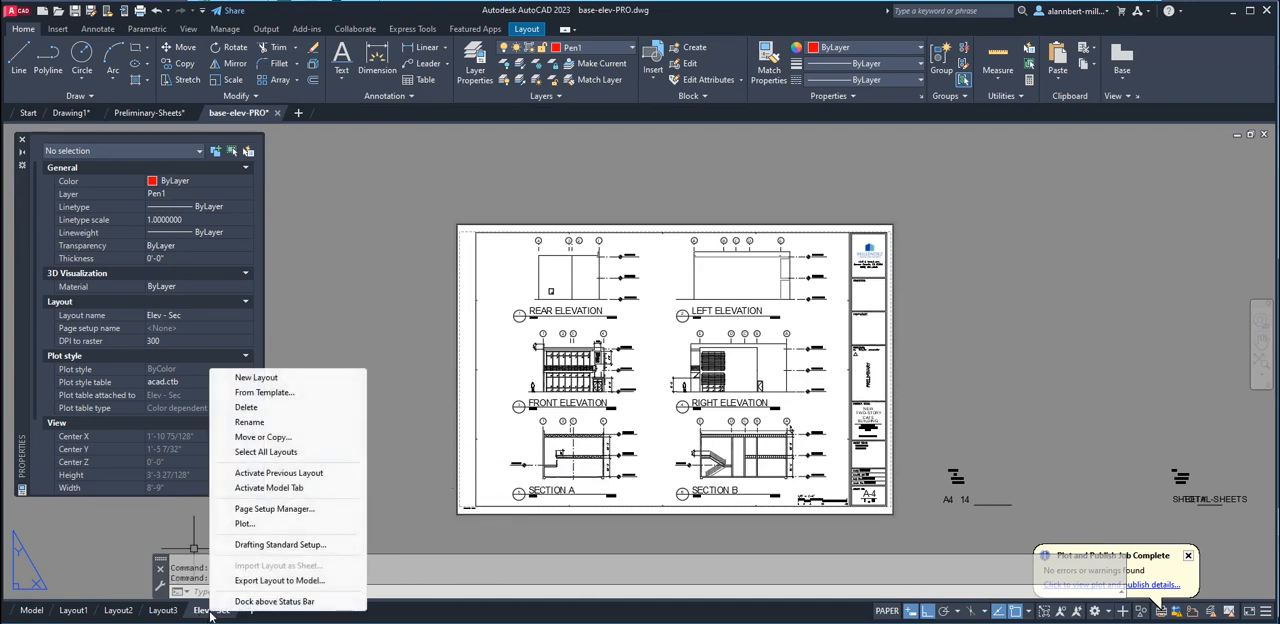
left_click(275, 508)
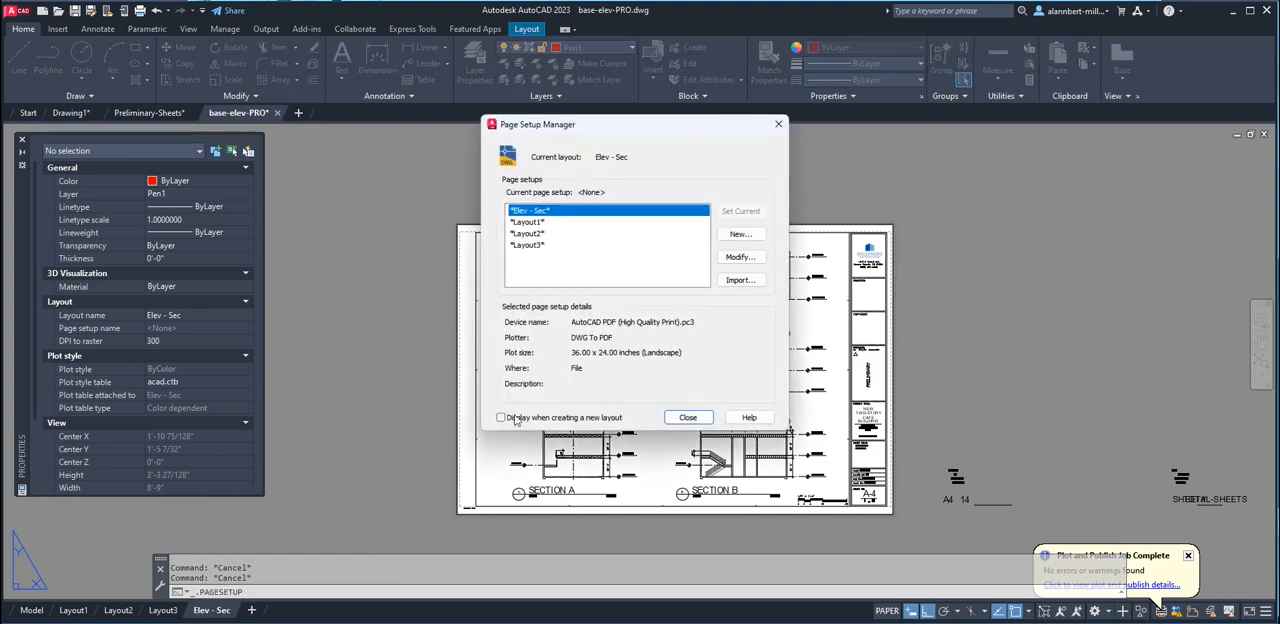
left_click(740, 257)
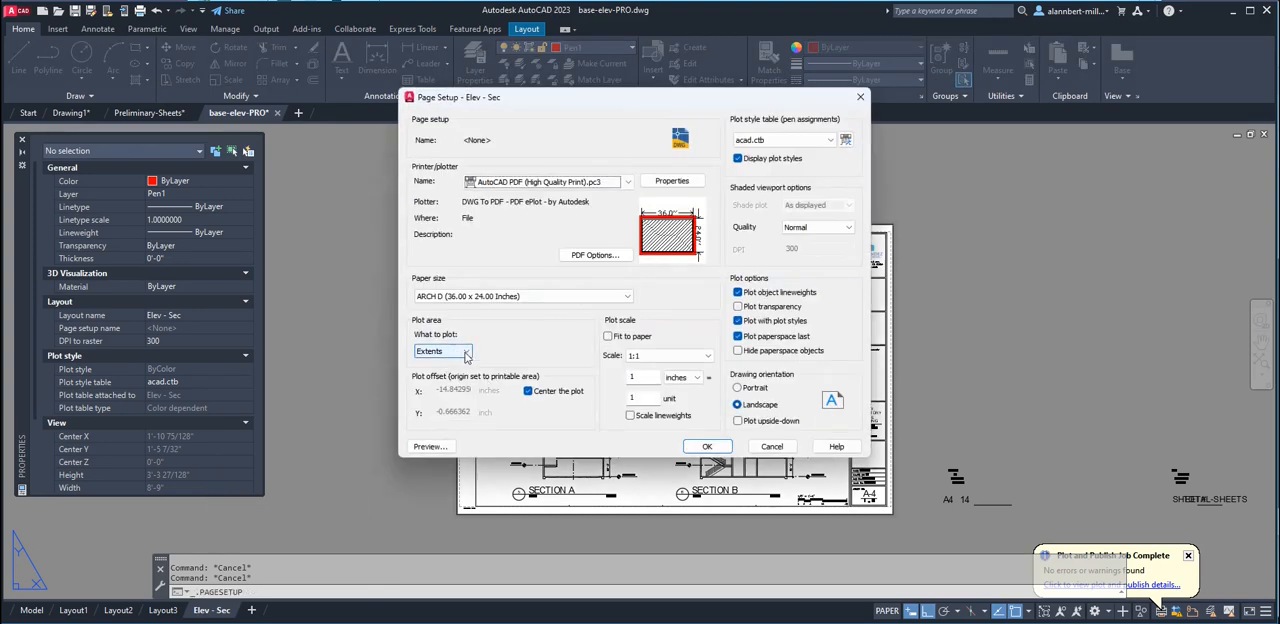
left_click(467, 355)
left_click(443, 398)
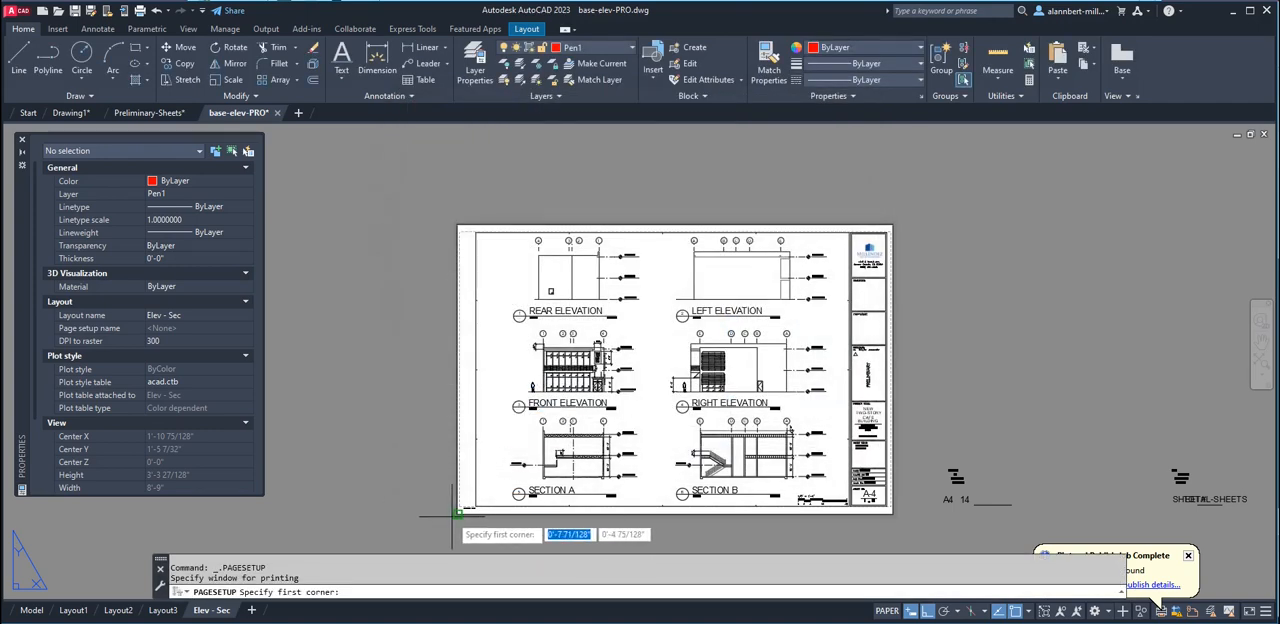
left_click(458, 512)
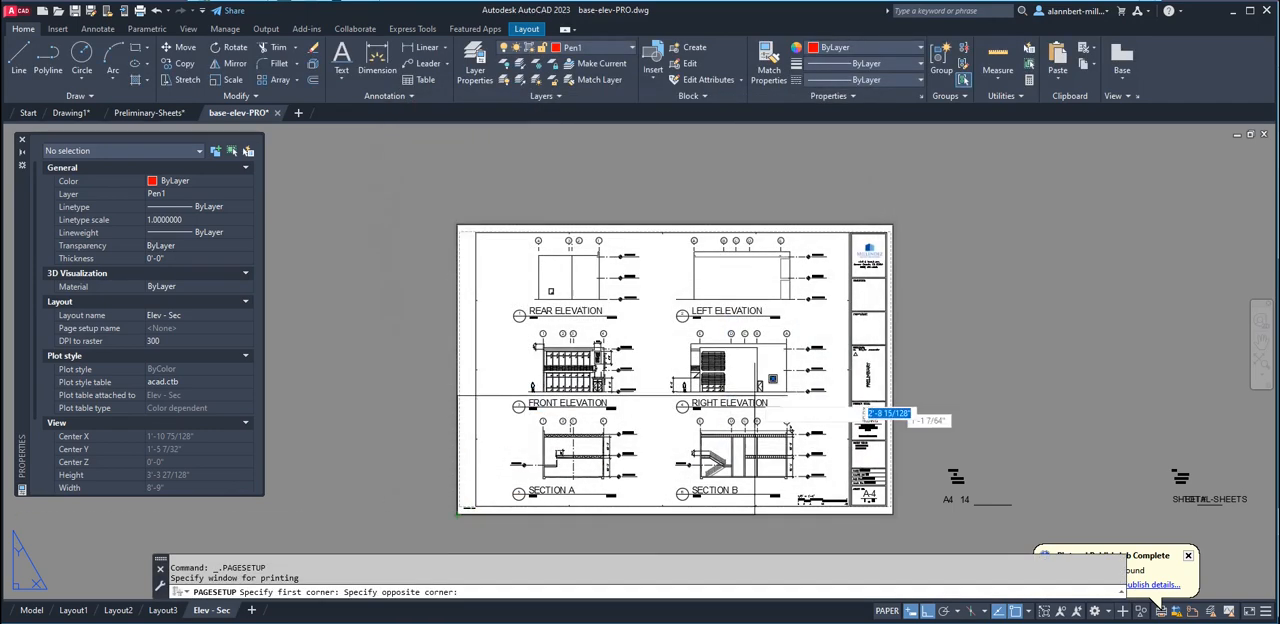
left_click(893, 224)
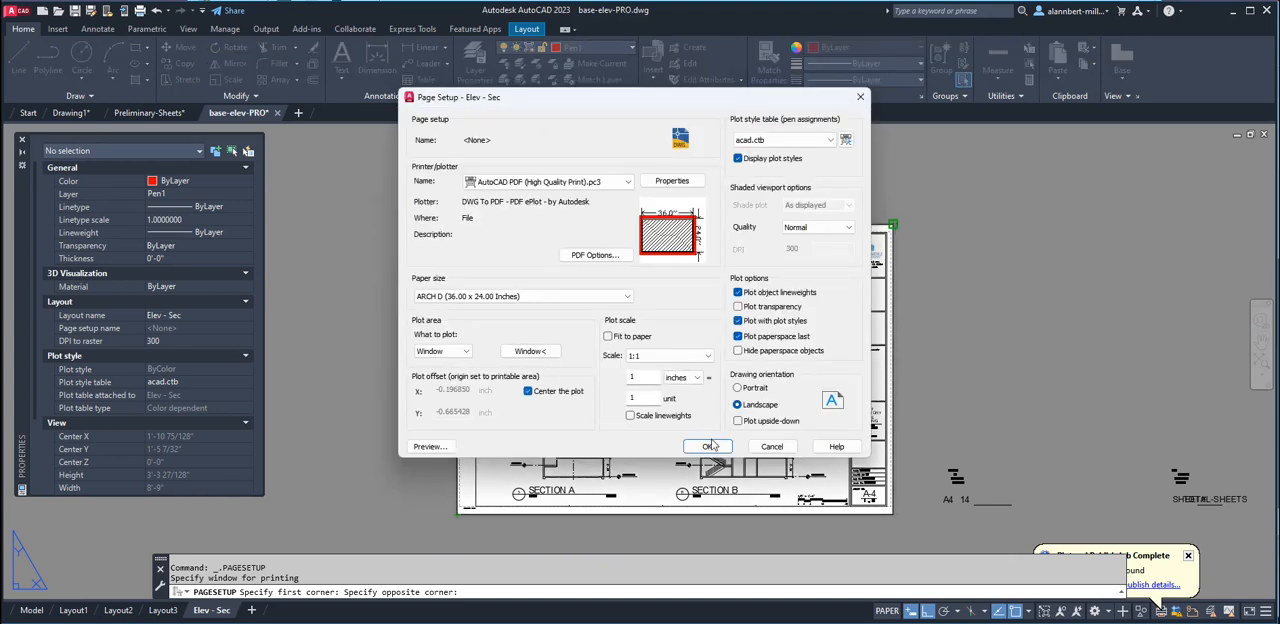
left_click(710, 447)
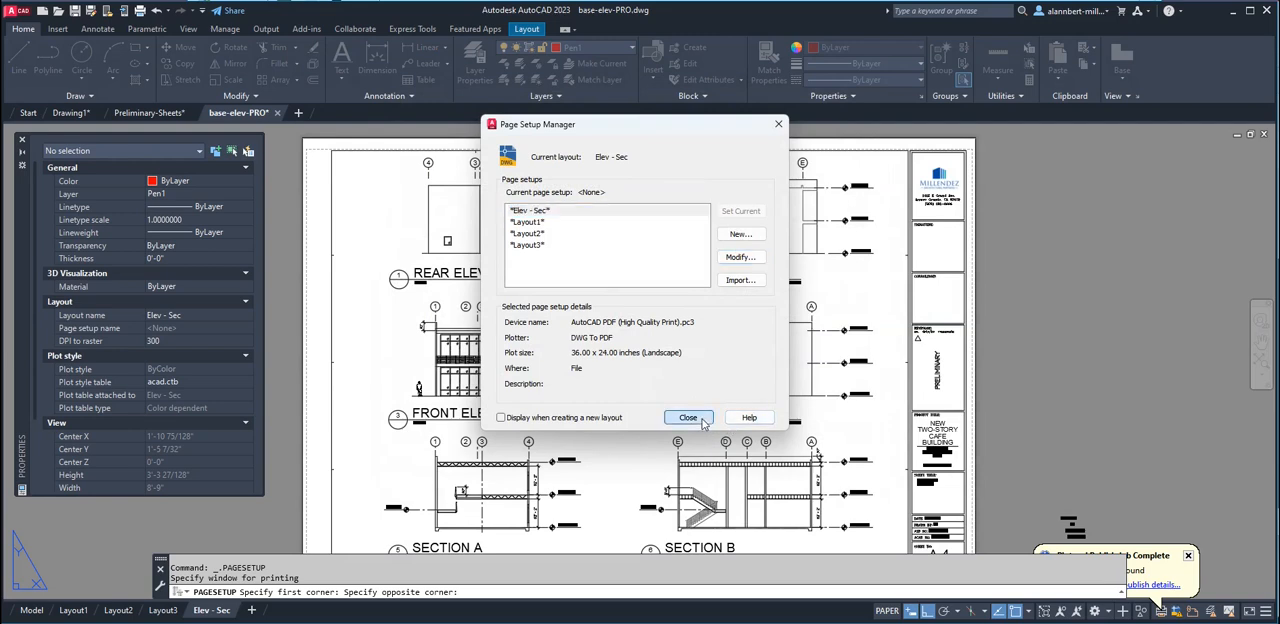
left_click(688, 417)
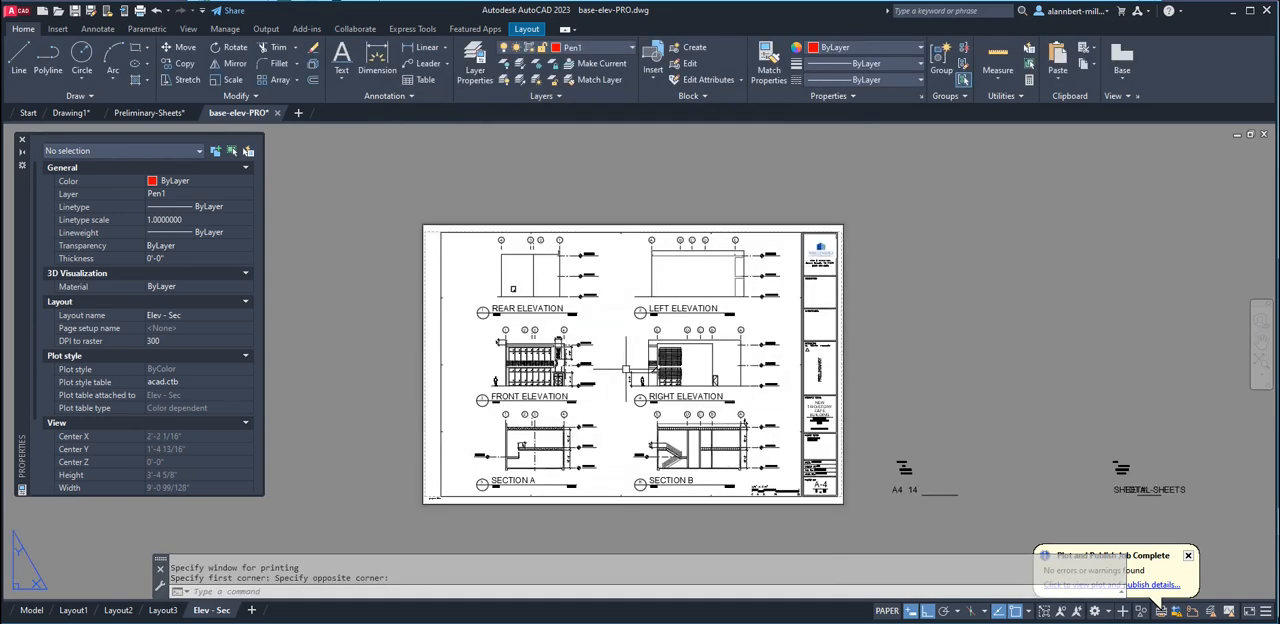
Preview the Elev - Sec layout, examine the sheet number box in the title block, and close the preview
left_click(626, 370)
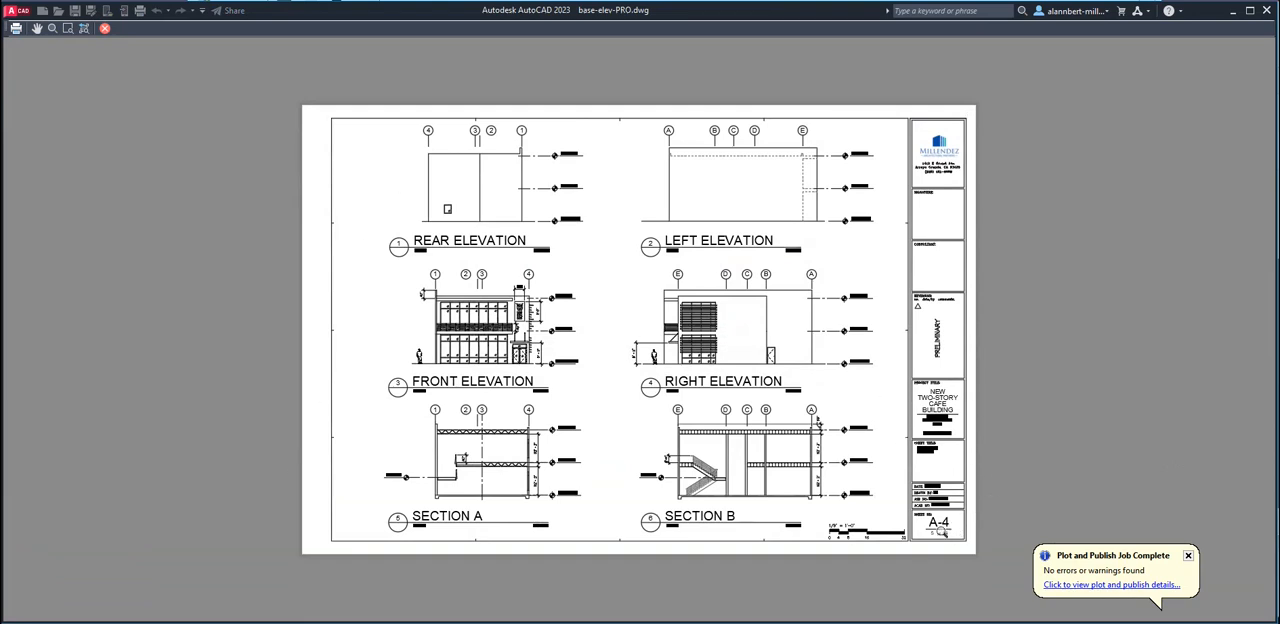
scroll(940, 532, "up", 5)
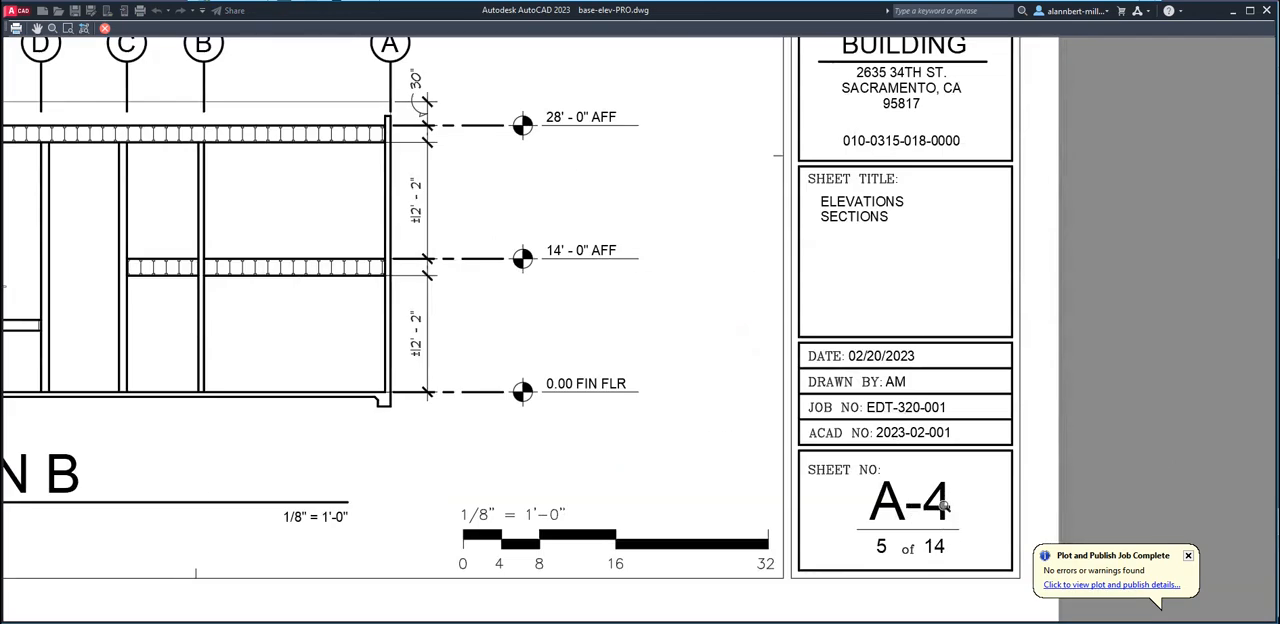
scroll(940, 508, "down", 2)
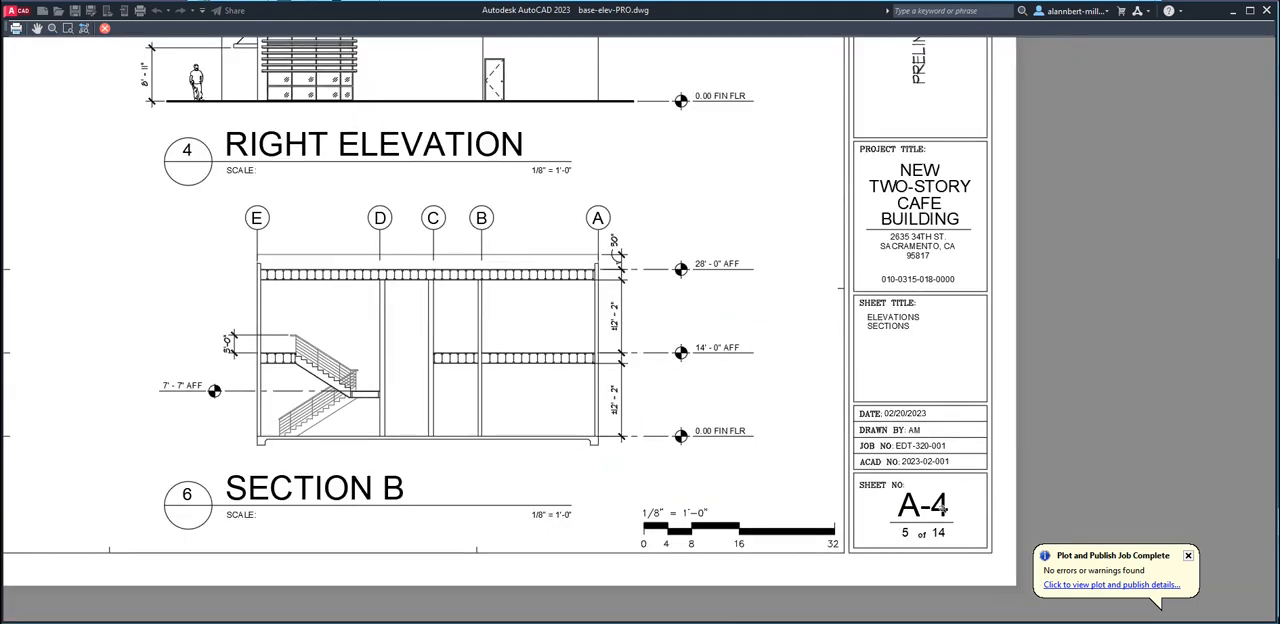
key("Escape")
Change the sheet number in the title block to A-2 and save the drawing
scroll(815, 473, "up", 5)
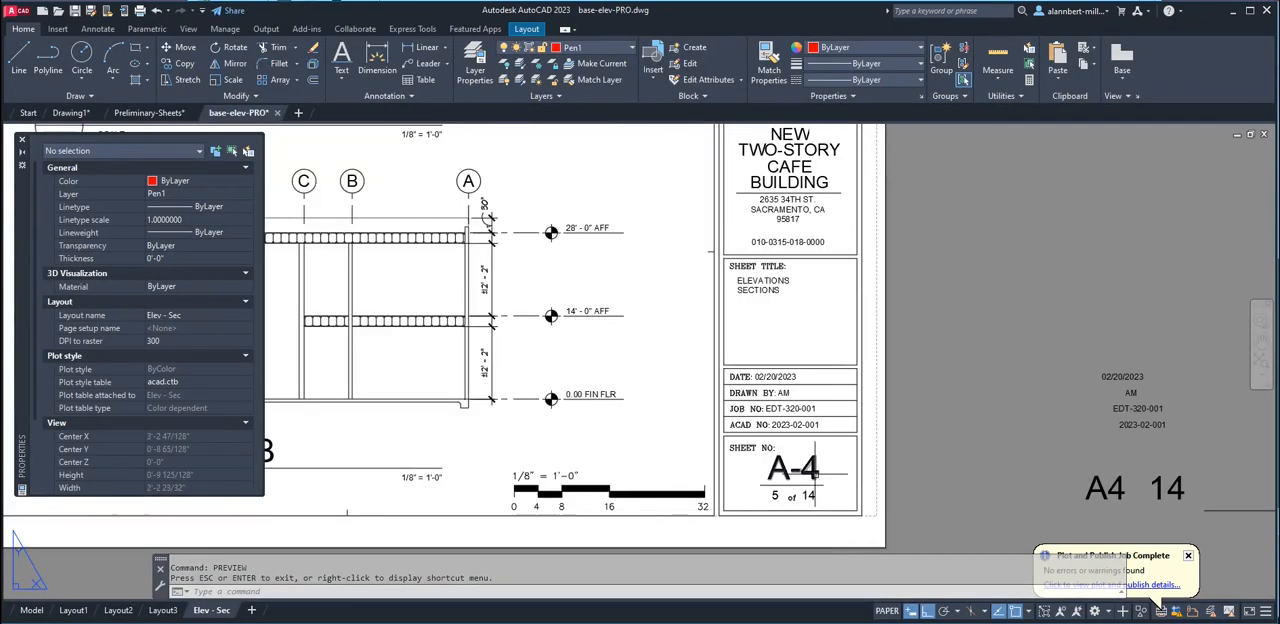
double_click(805, 470)
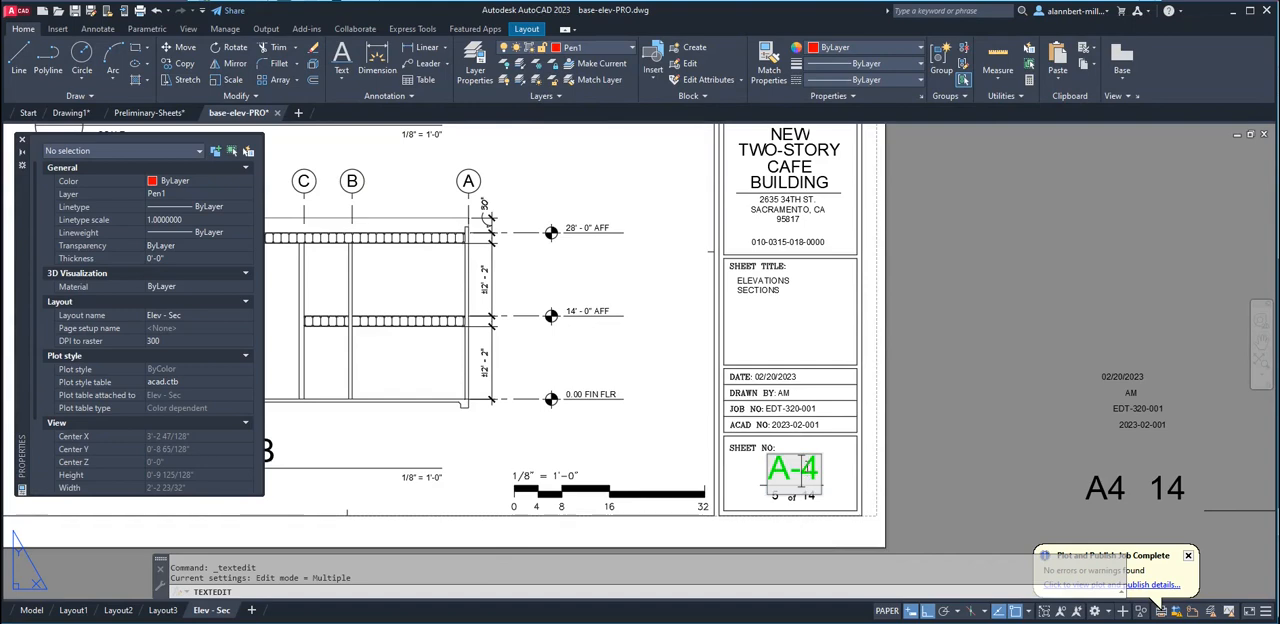
left_click_drag(802, 468, 820, 470)
type("2")
left_click(952, 424)
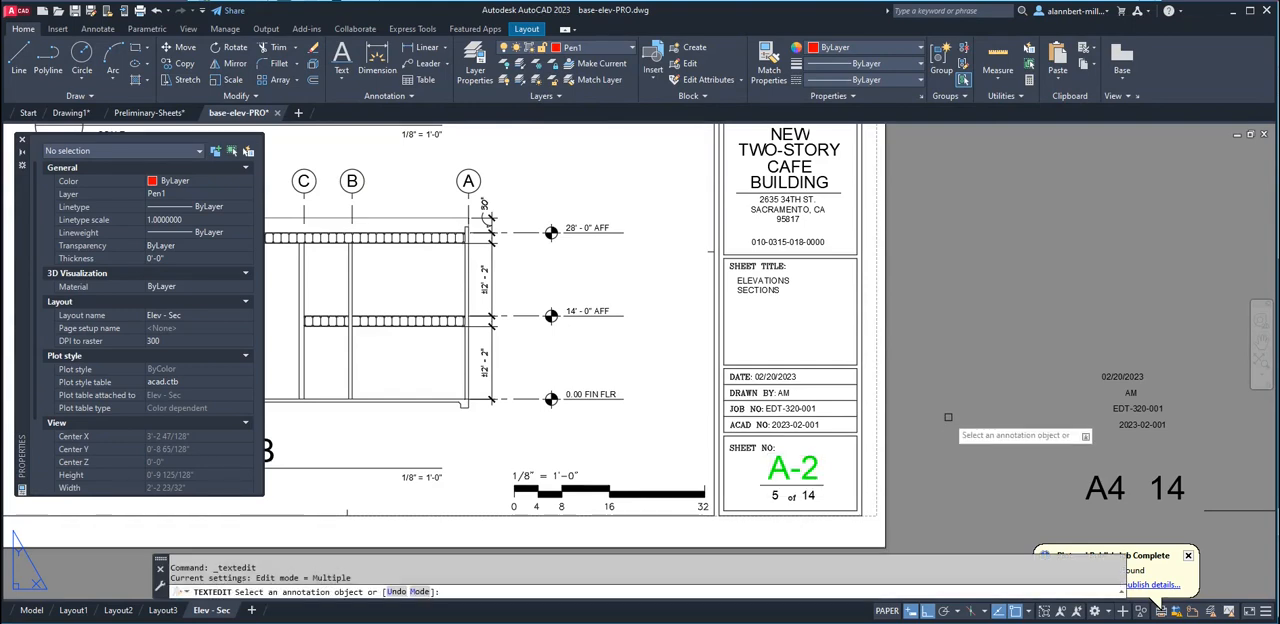
key("Escape")
scroll(935, 433, "down", 5)
scroll(935, 433, "down", 2)
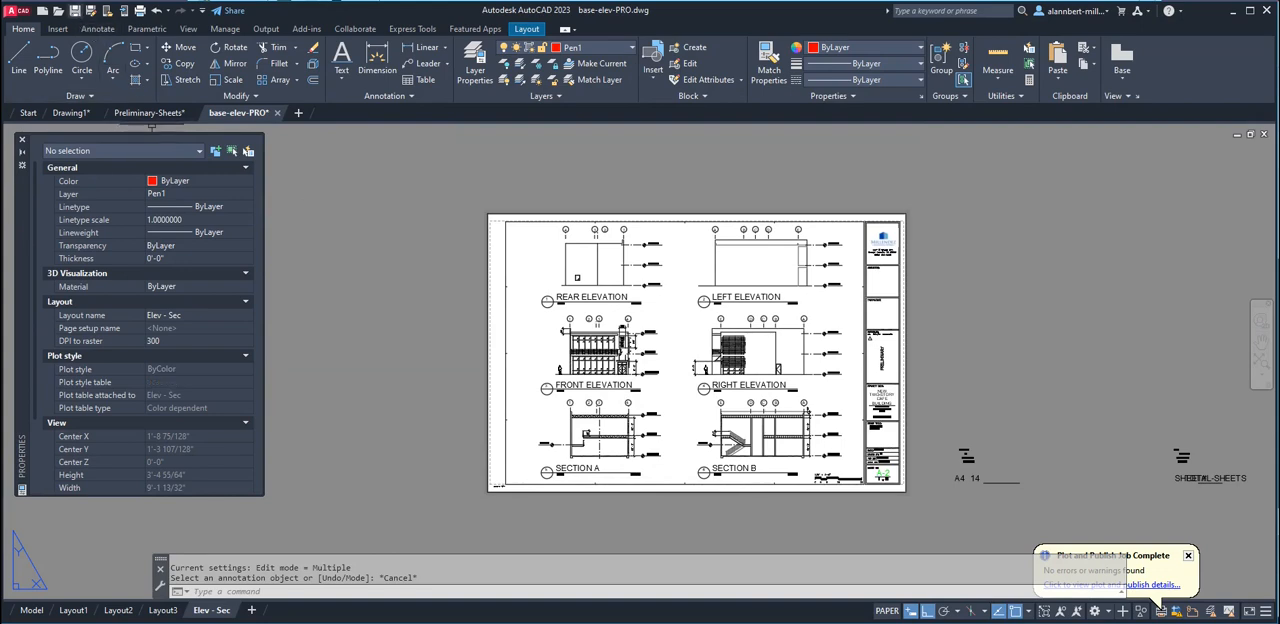
left_click(74, 10)
Run PREVIEW on the Elev - Sec layout and examine the sheet number, elevations, sections and grid lines
type("preview")
key("Return")
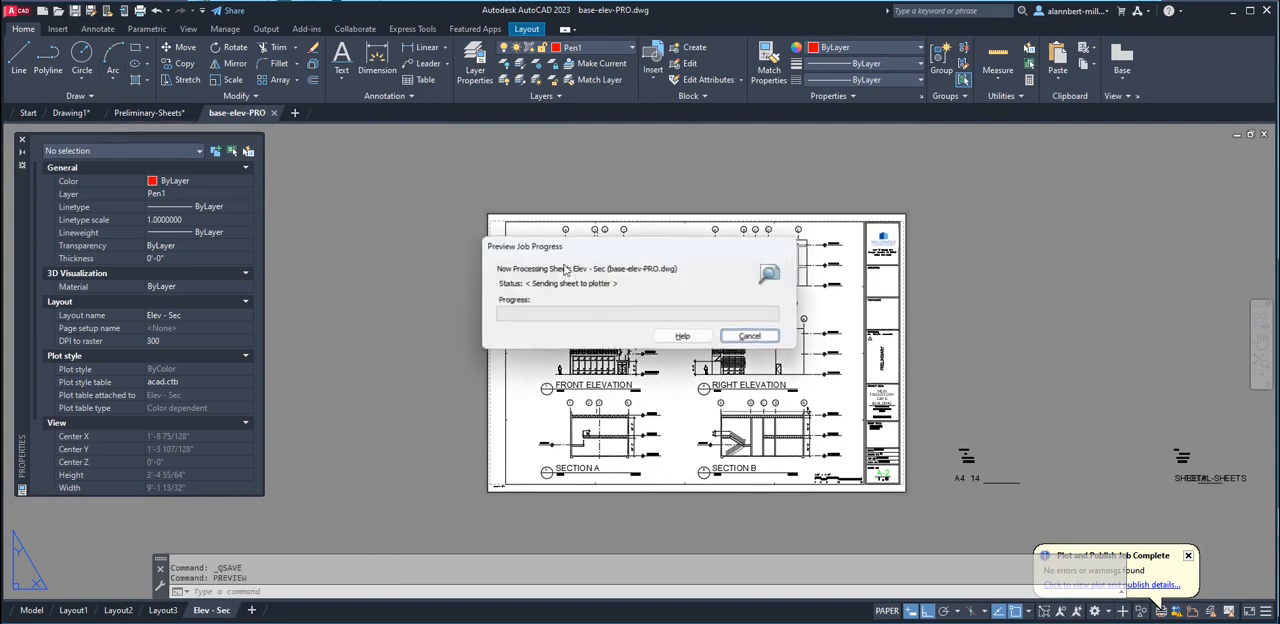
scroll(933, 531, "up", 5)
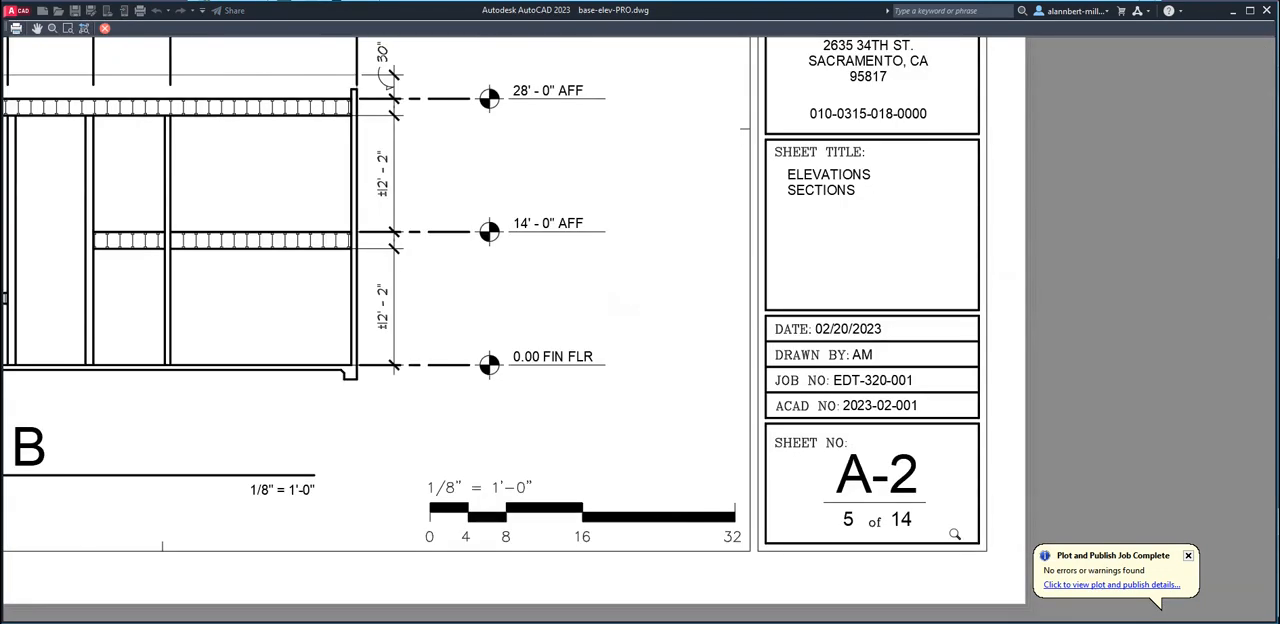
scroll(933, 530, "down", 5)
scroll(458, 136, "up", 5)
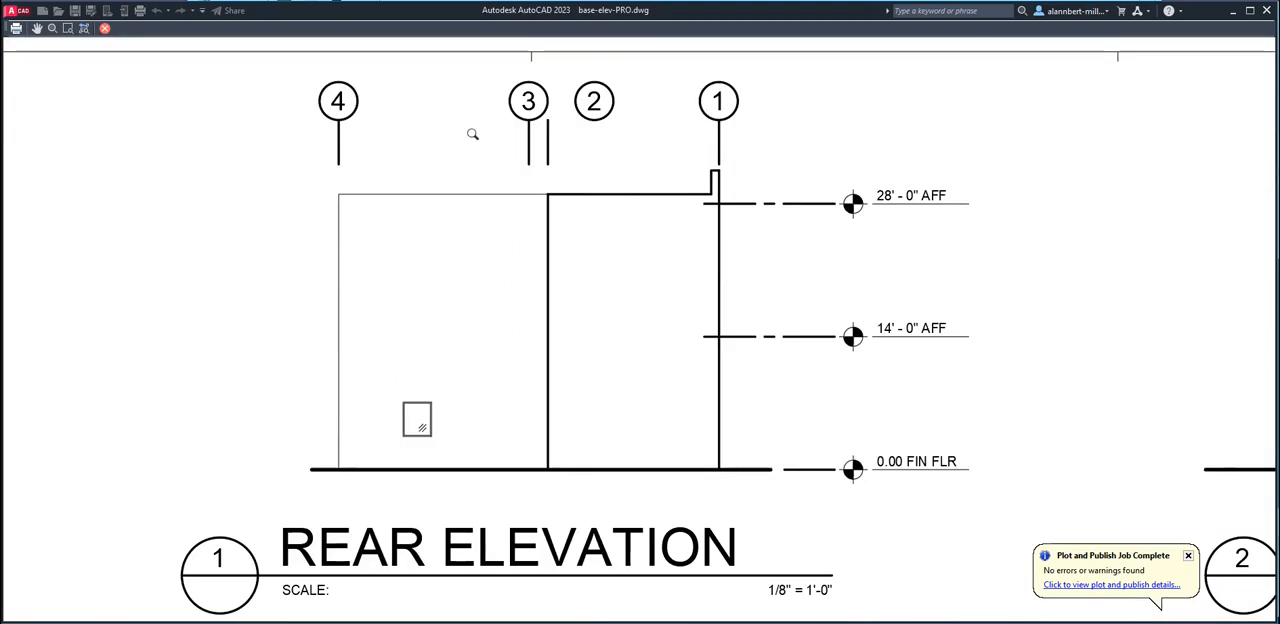
scroll(800, 270, "down", 5)
scroll(797, 530, "up", 5)
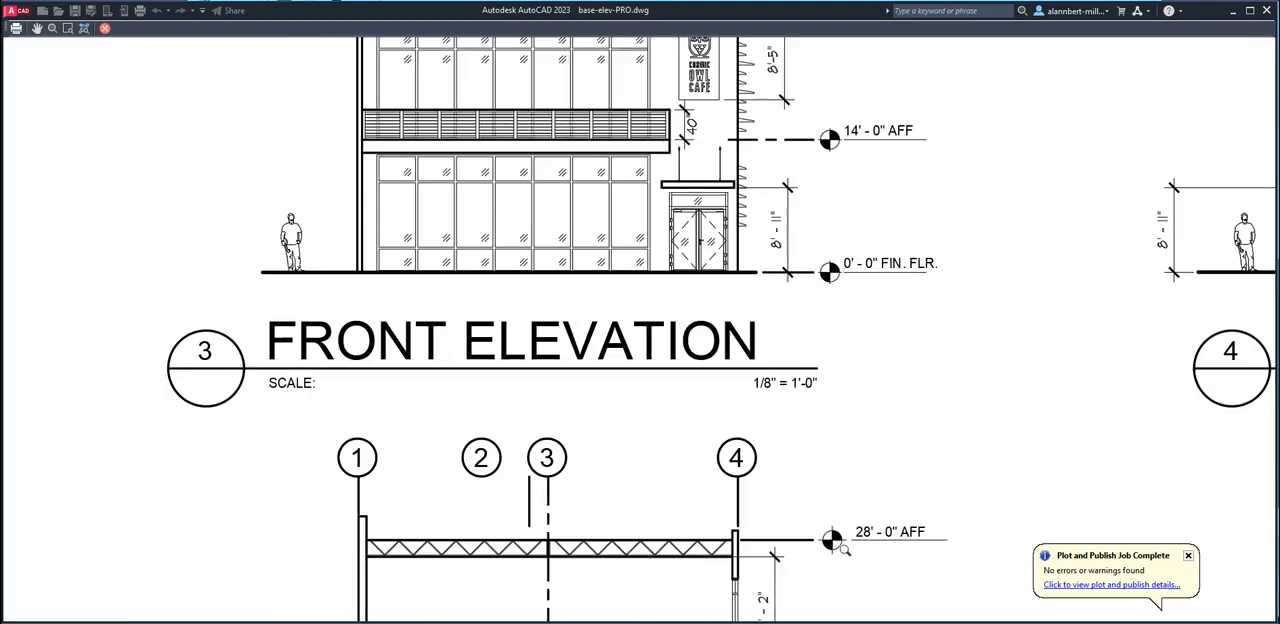
middle_click_drag(866, 572, 756, 375)
scroll(682, 436, "down", 2)
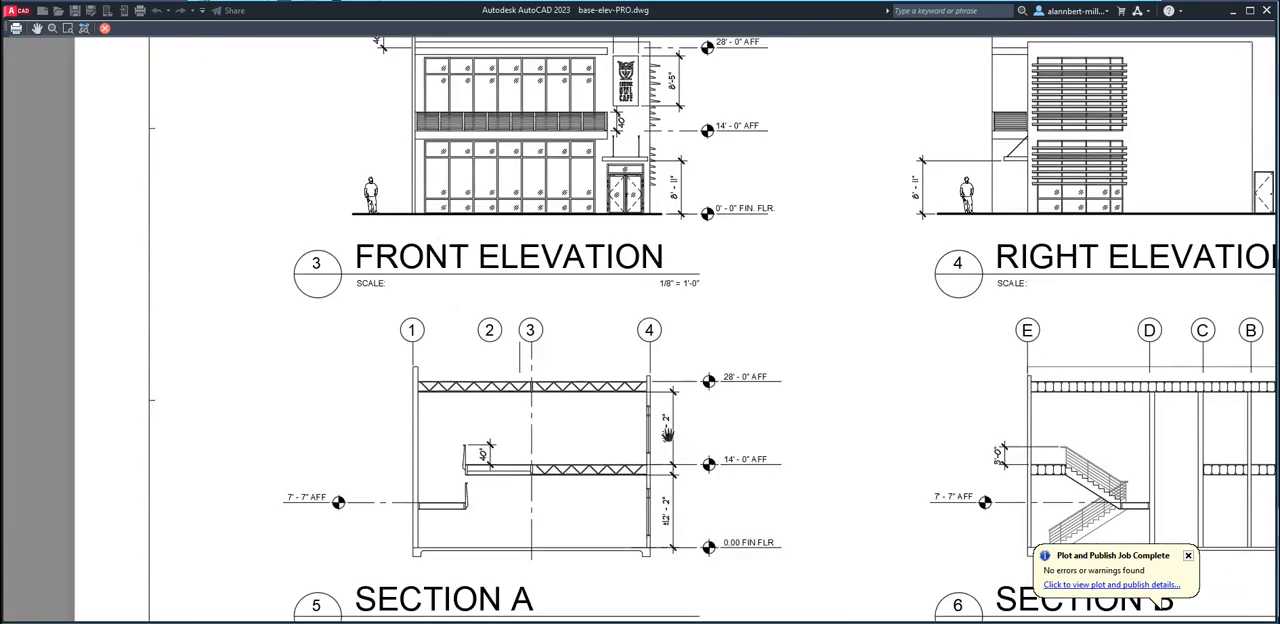
scroll(690, 438, "up", 4)
scroll(747, 410, "down", 8)
scroll(760, 411, "up", 5)
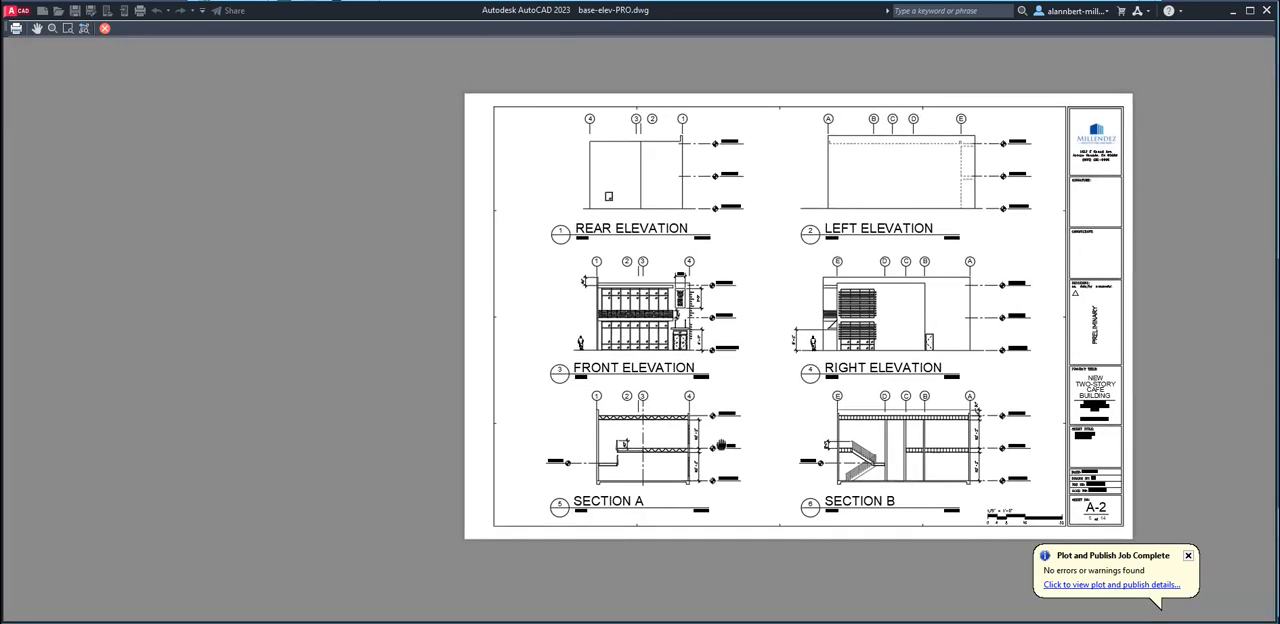
scroll(722, 451, "up", 2)
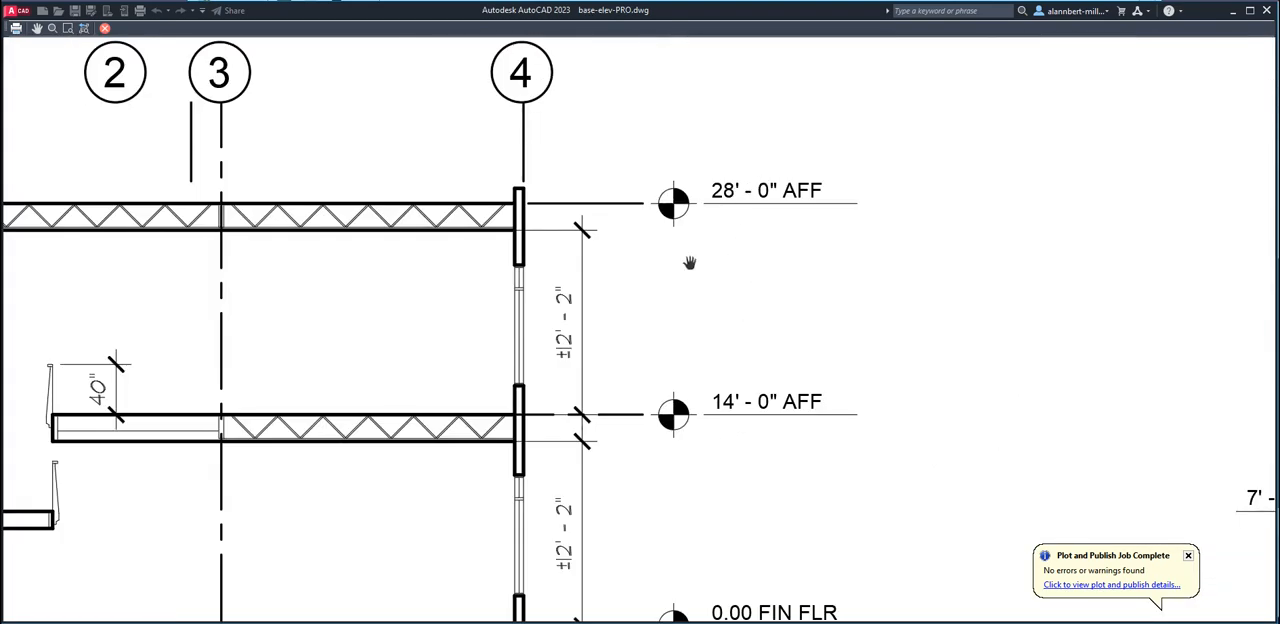
scroll(752, 238, "down", 10)
middle_click_drag(796, 264, 662, 428)
scroll(648, 387, "up", 2)
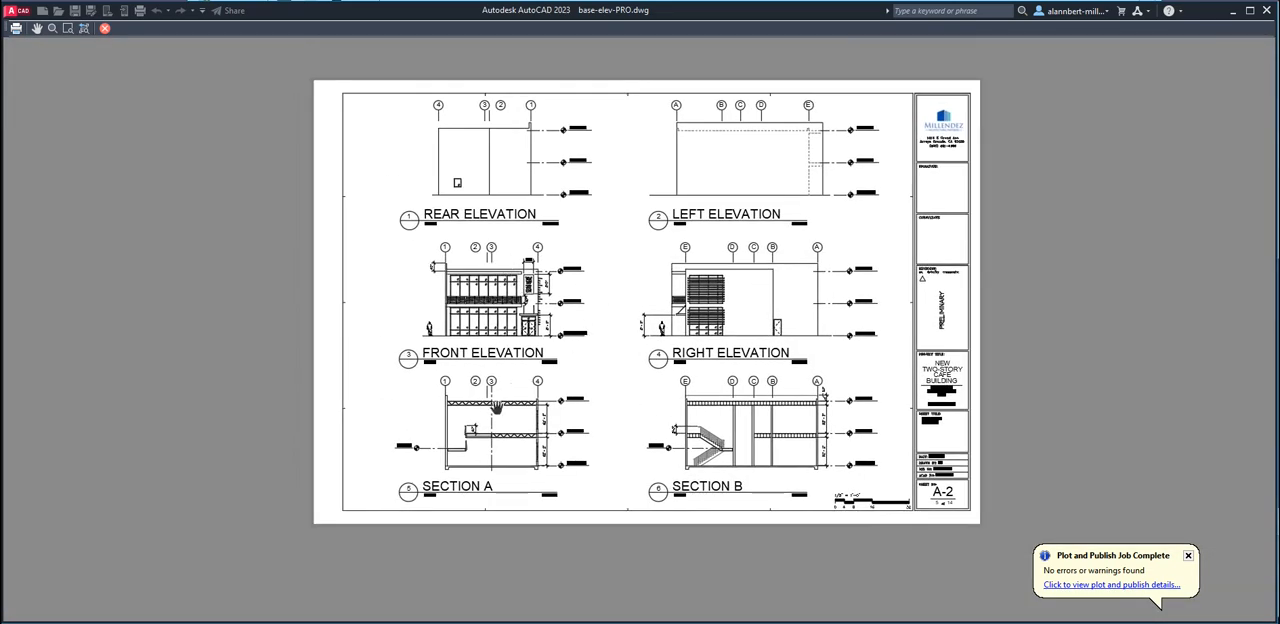
scroll(495, 408, "up", 6)
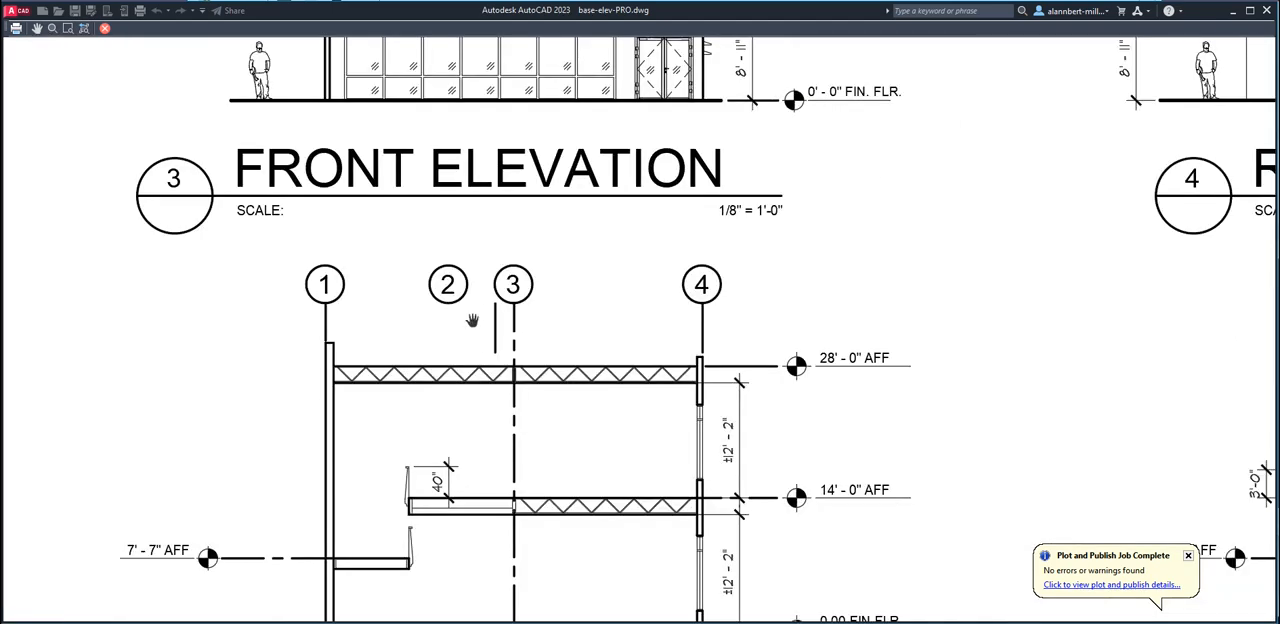
scroll(502, 311, "down", 6)
middle_click_drag(648, 336, 614, 389)
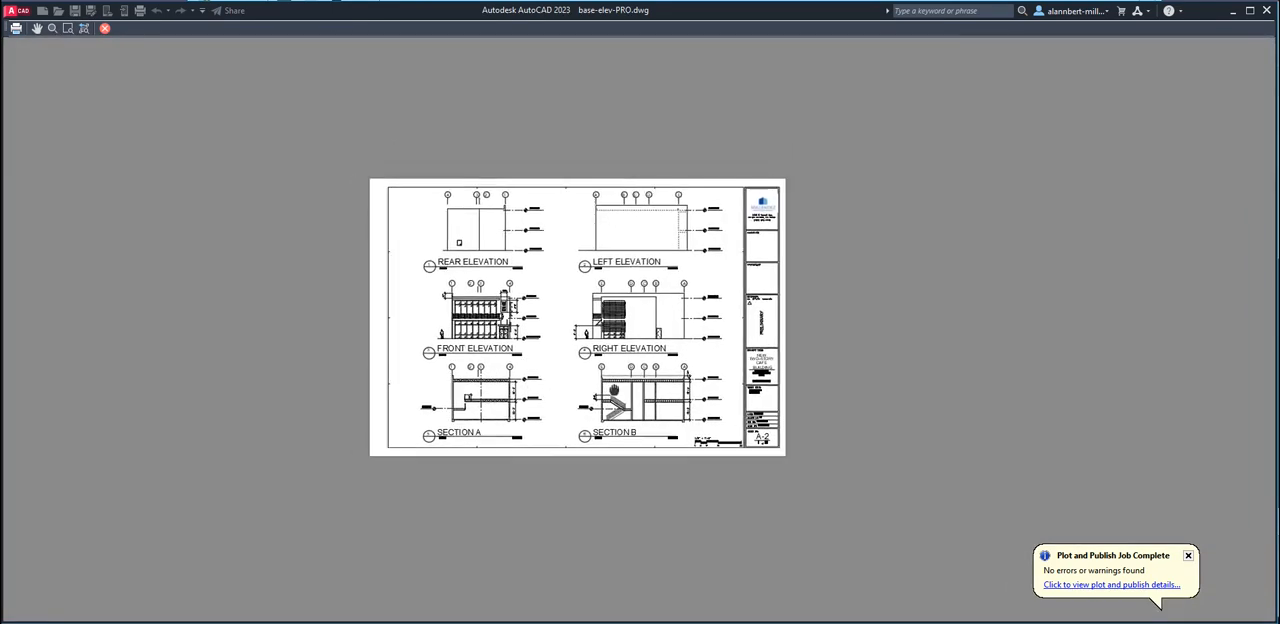
Plot the previewed sheet to the Desktop as Preliminary-Sheets-A-2.pdf
left_click(16, 28)
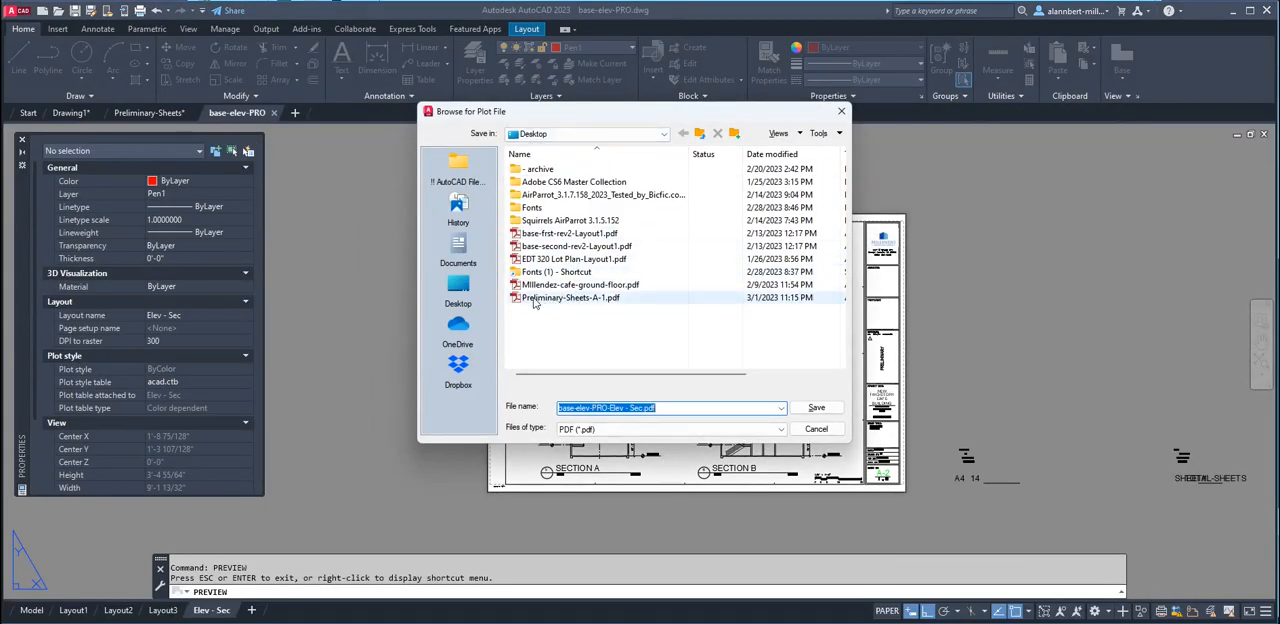
left_click(566, 298)
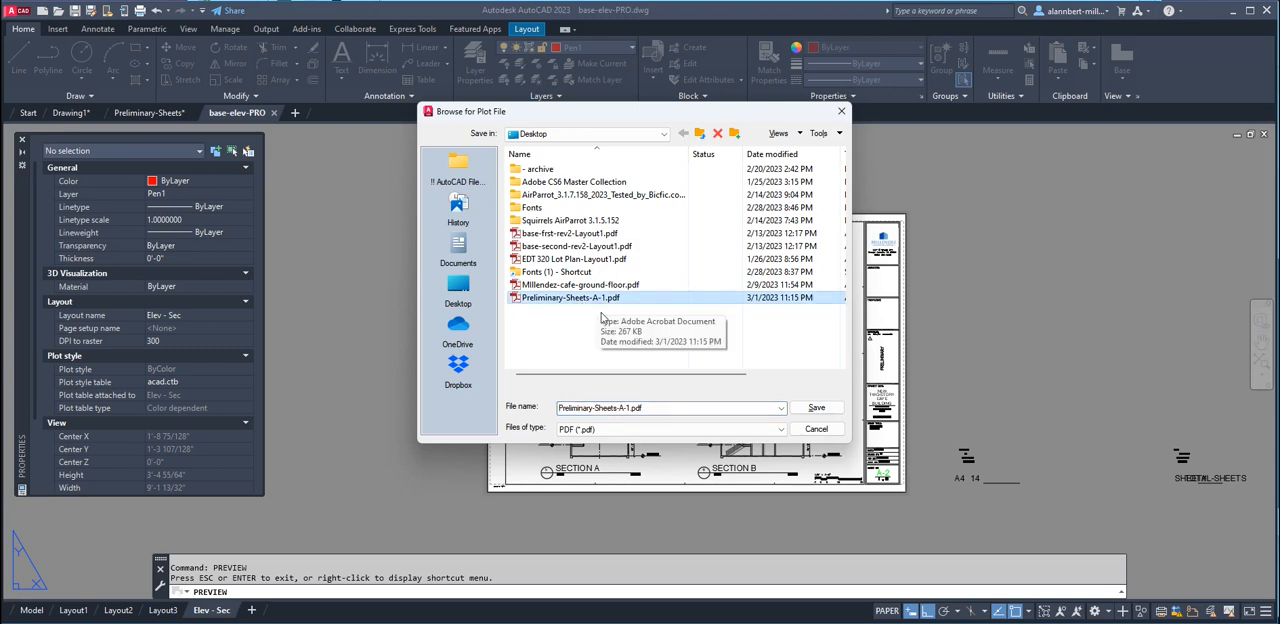
double_click(627, 408)
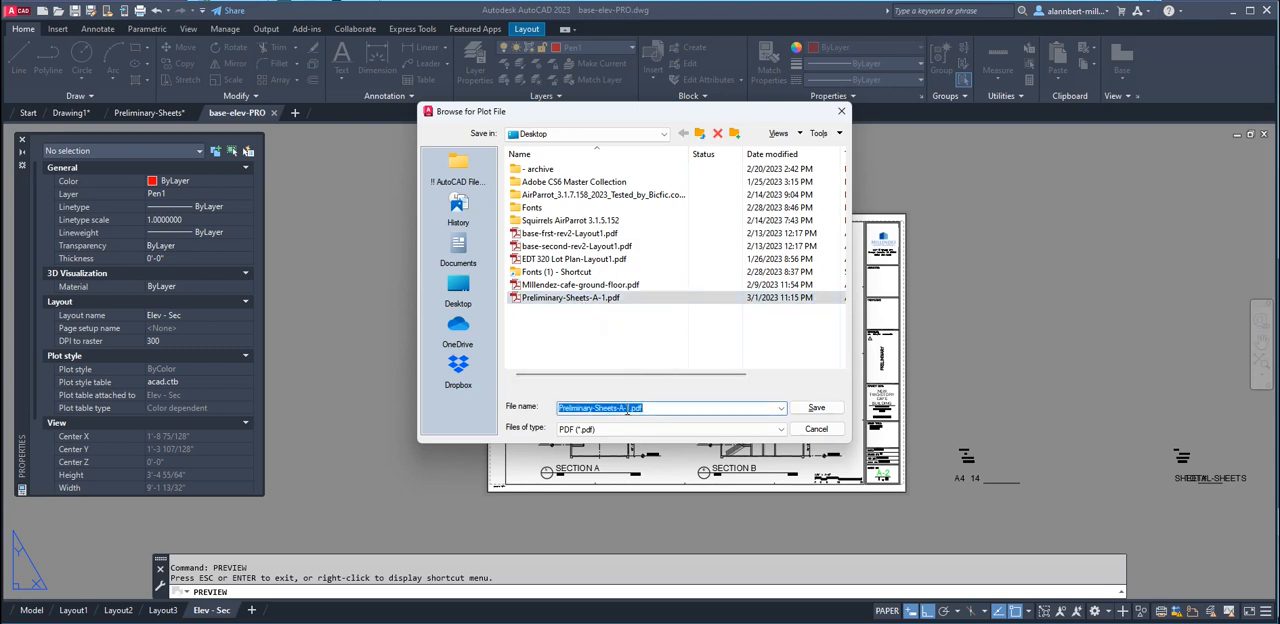
left_click(627, 408)
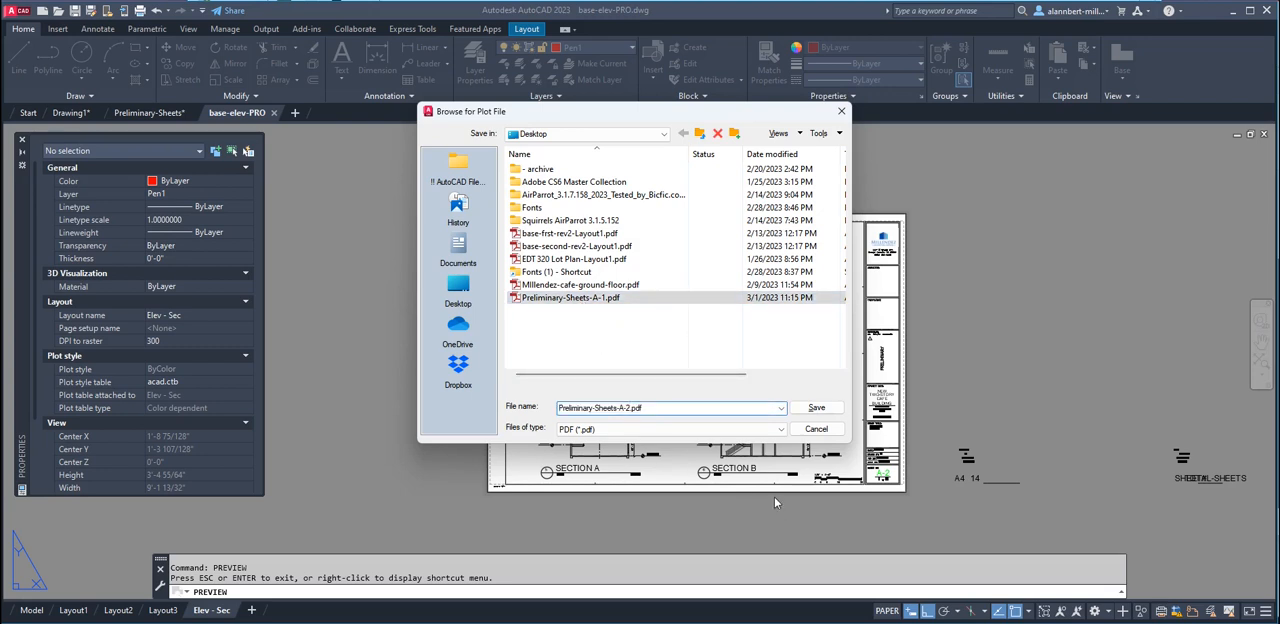
left_click(830, 409)
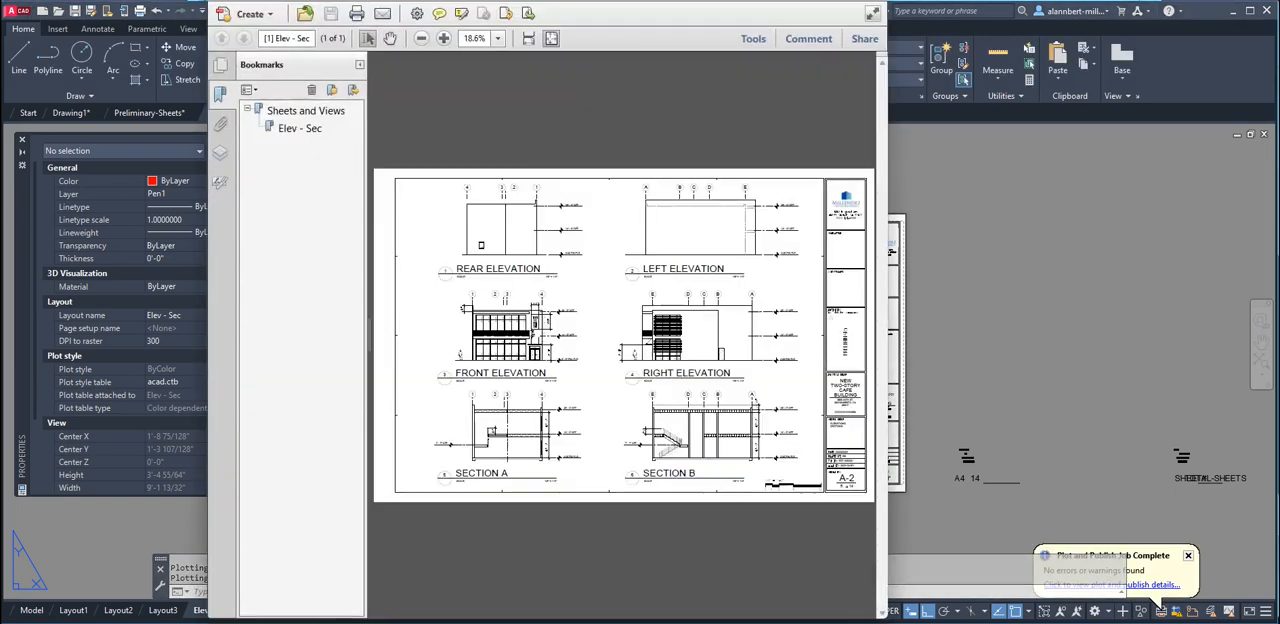
Check the plotted sheet PDFs on the Desktop, switch to Chrome and search Google for "combine pdf"
left_click(238, 570)
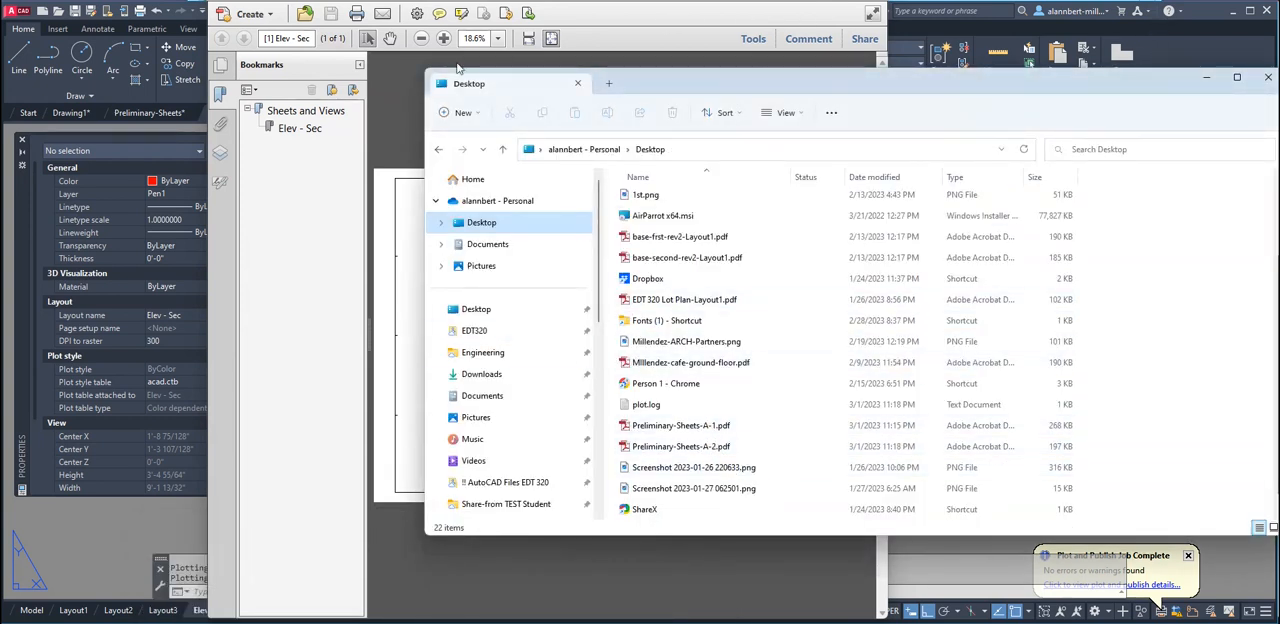
left_click(97, 530)
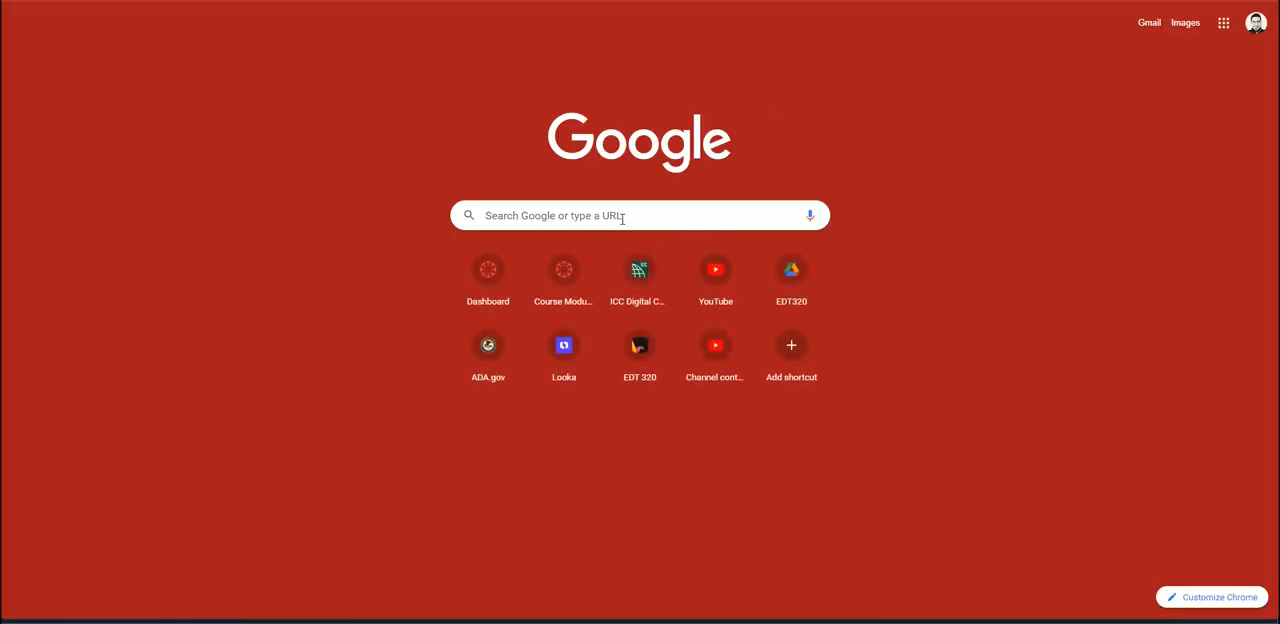
left_click(595, 216)
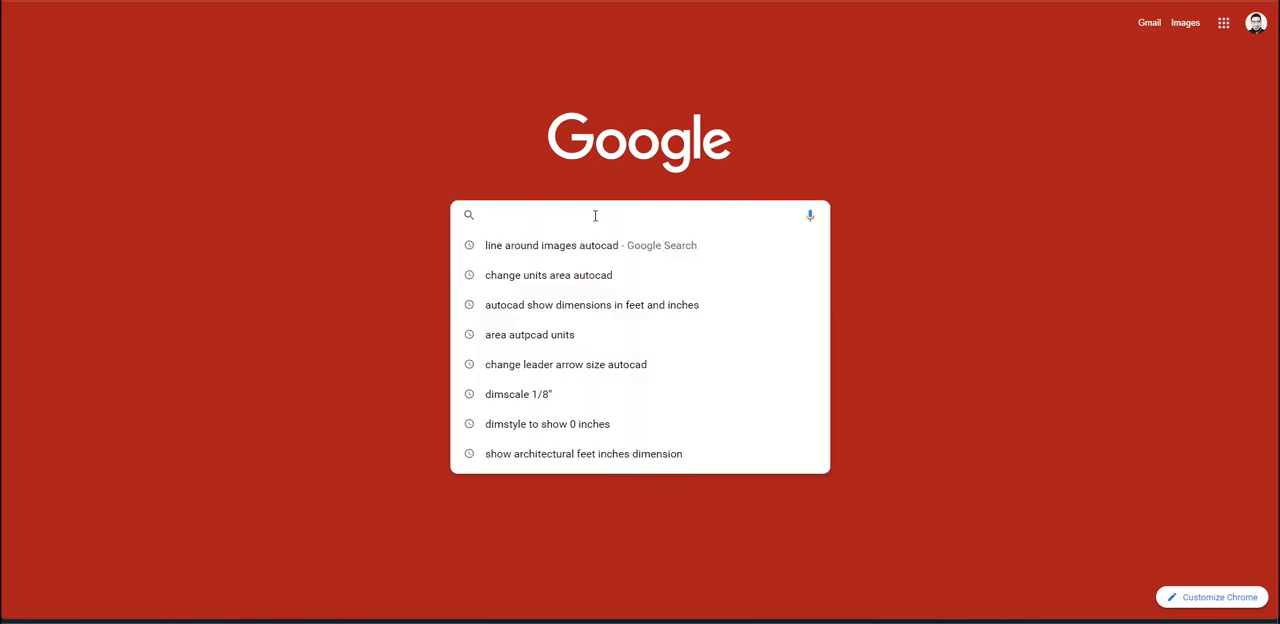
type("com")
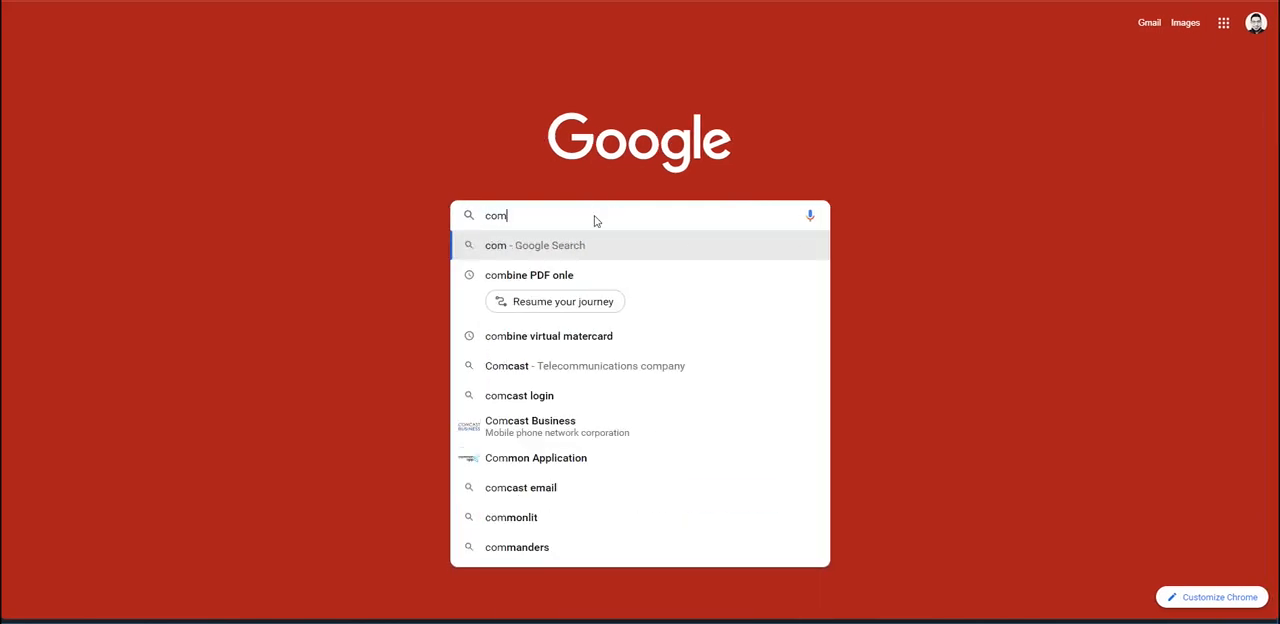
type("bine pdf")
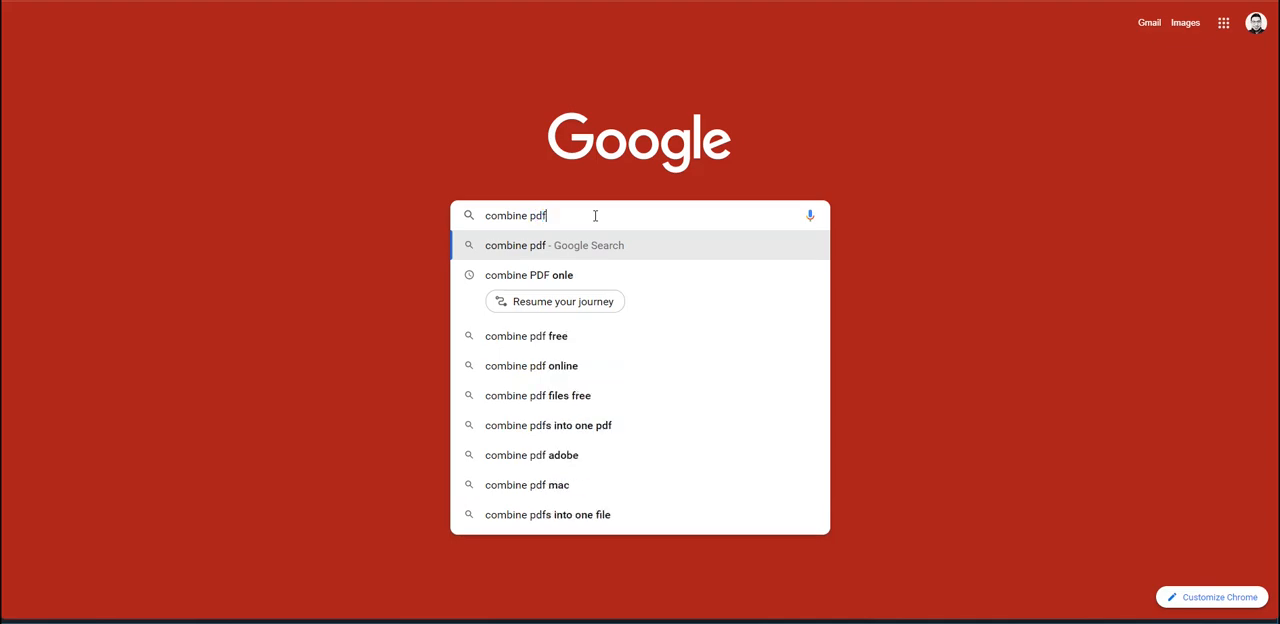
key("Return")
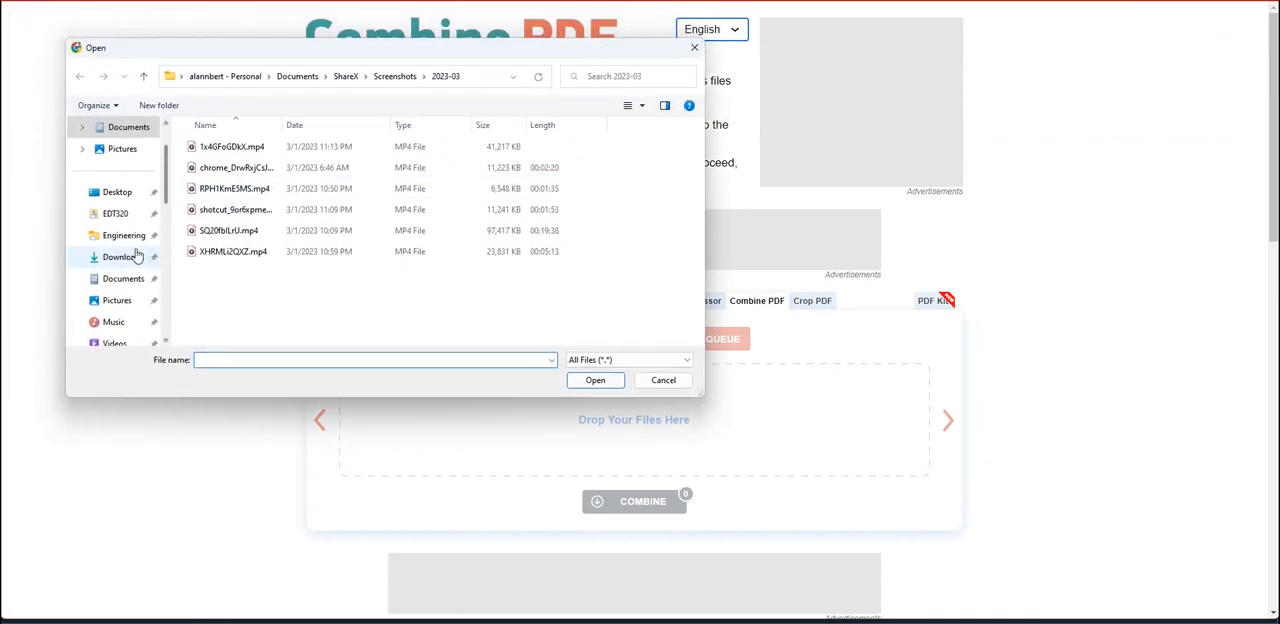
Upload Preliminary-Sheets-A-1.pdf and Preliminary-Sheets-A-2.pdf from the Desktop to the Combine PDF site
left_click(110, 192)
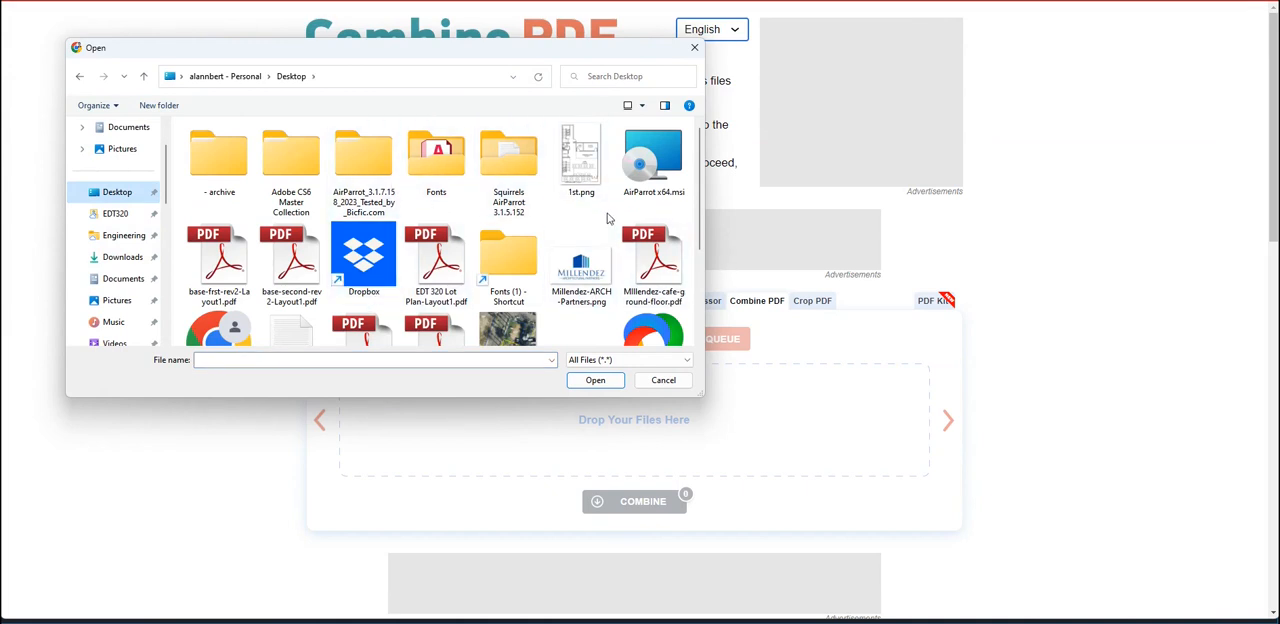
scroll(616, 228, "down", 1)
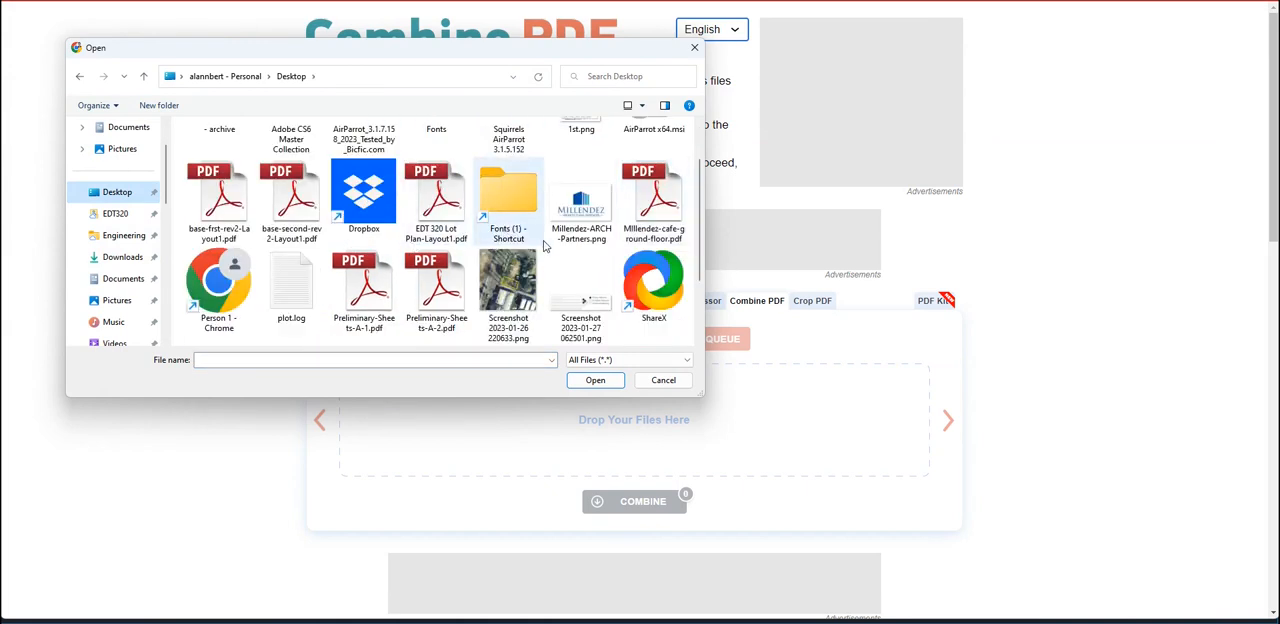
scroll(300, 230, "down", 1)
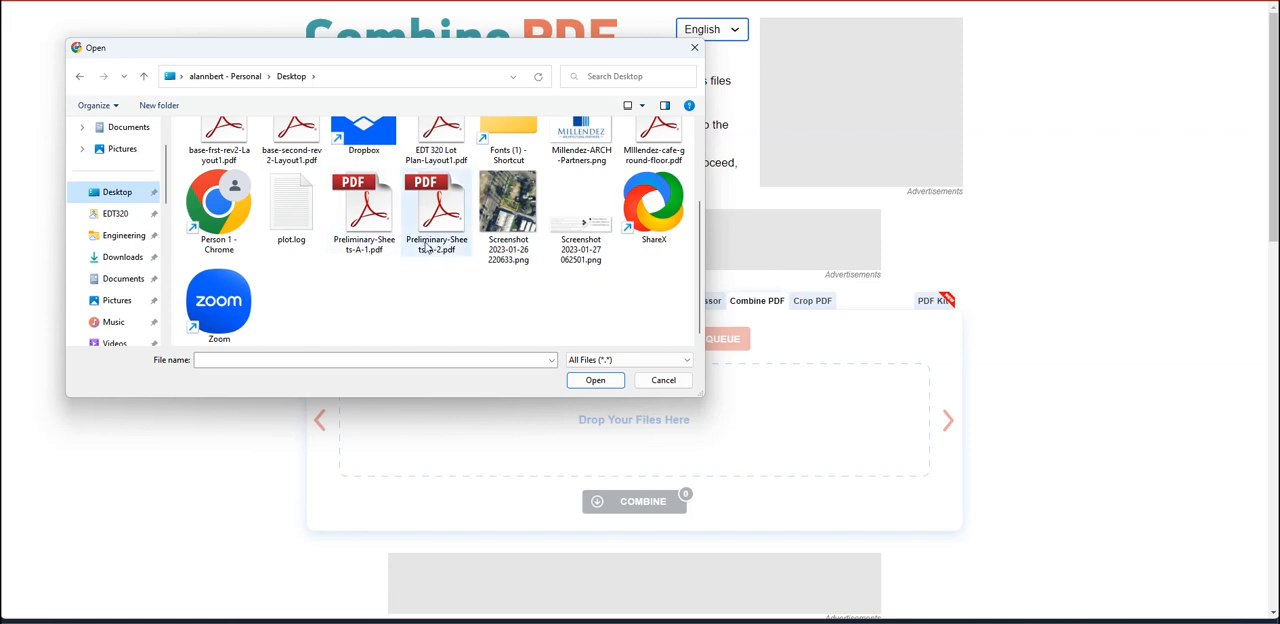
left_click_drag(455, 55, 493, 140)
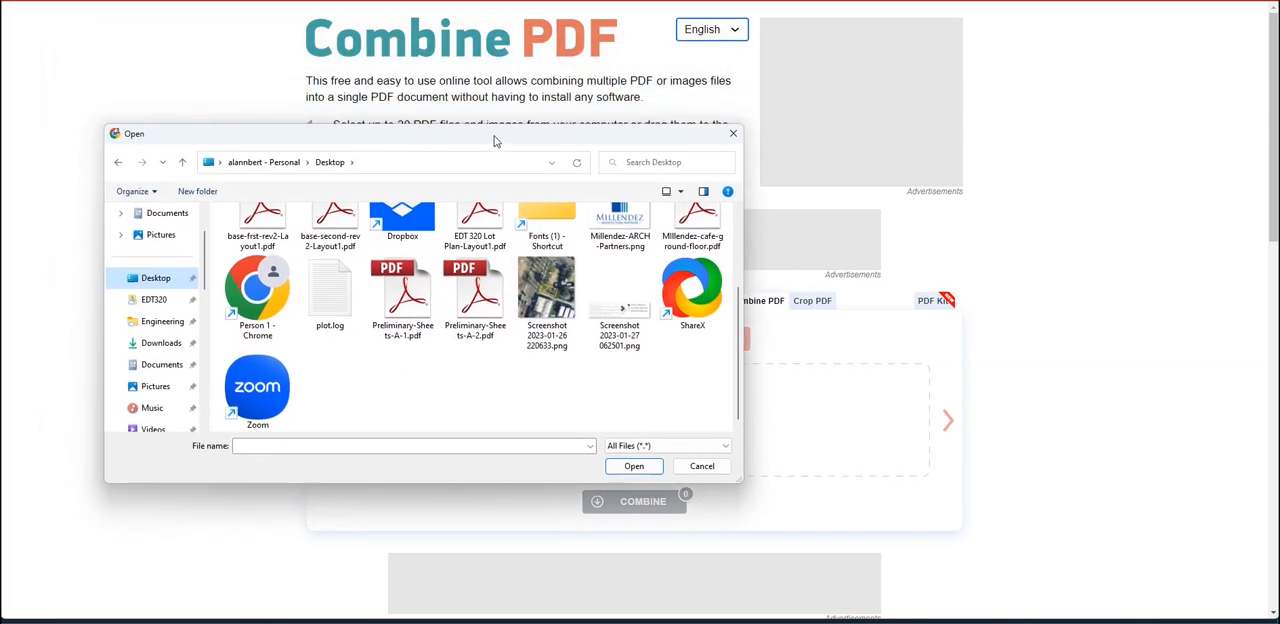
left_click(408, 316)
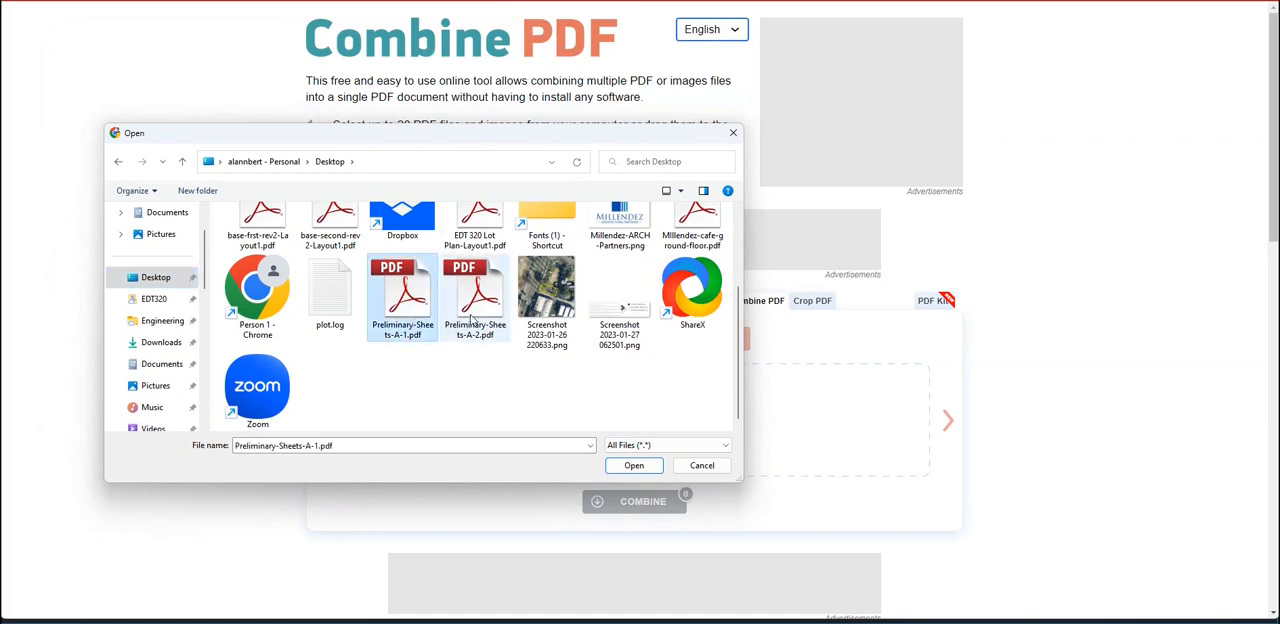
left_click(474, 308, "ctrl")
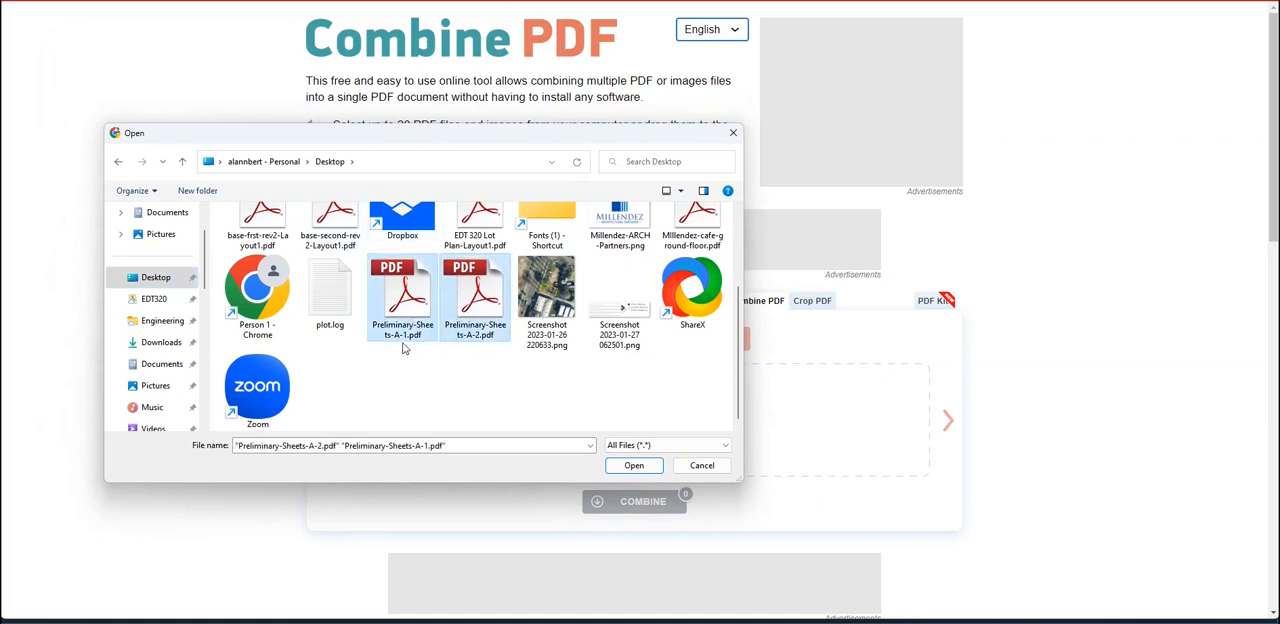
left_click(615, 468)
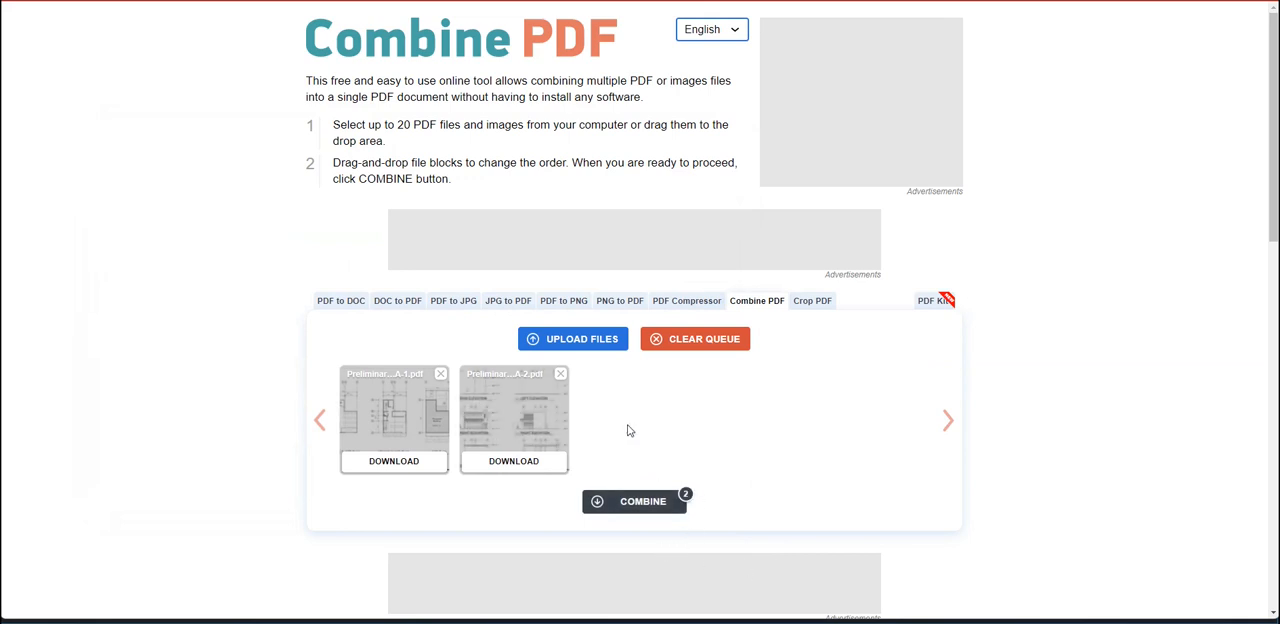
Combine the two uploaded sheets into one PDF and show the downloaded combinepdf.pdf in its folder
left_click(637, 510)
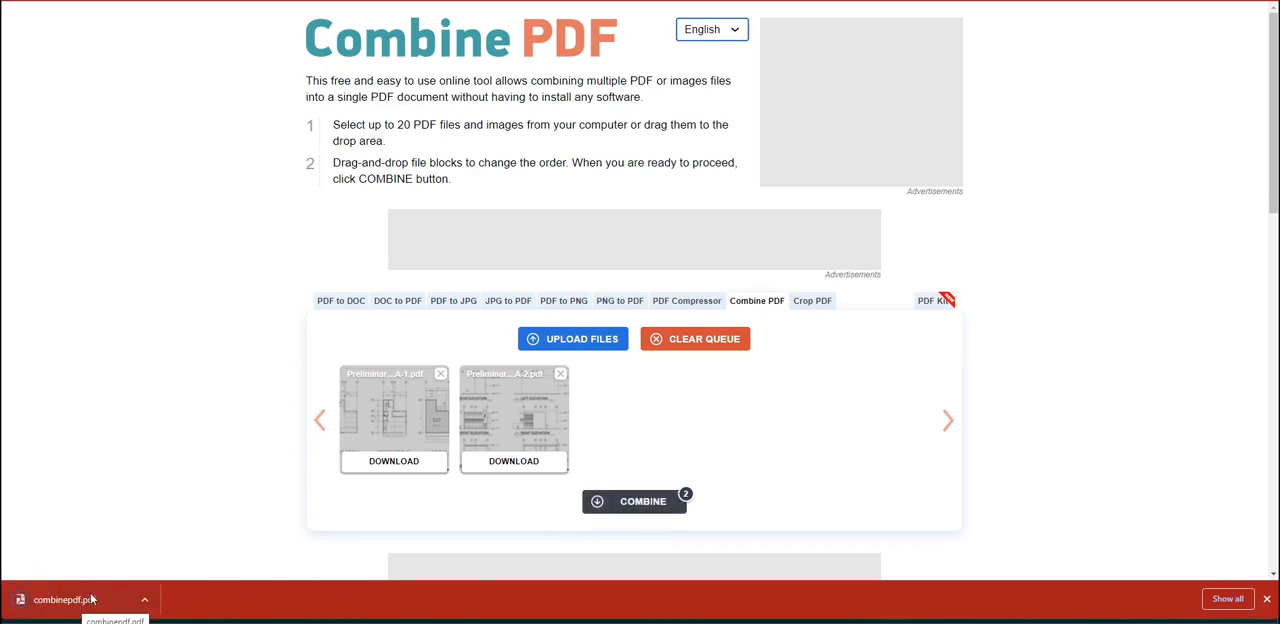
left_click(145, 602)
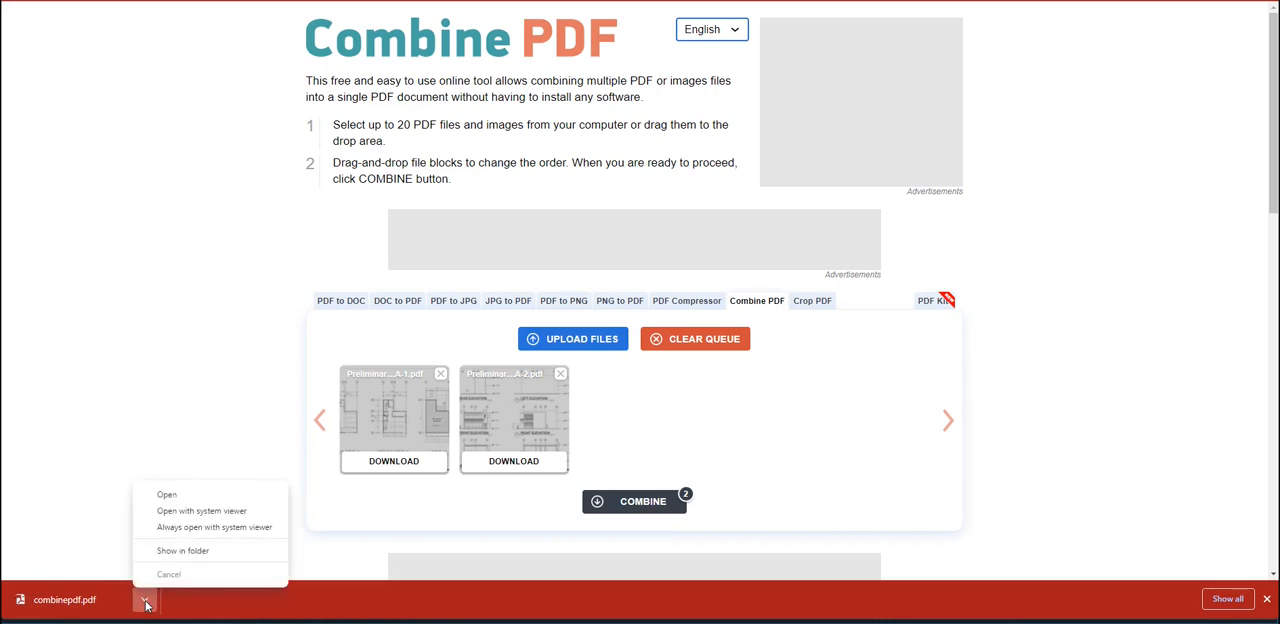
left_click(182, 551)
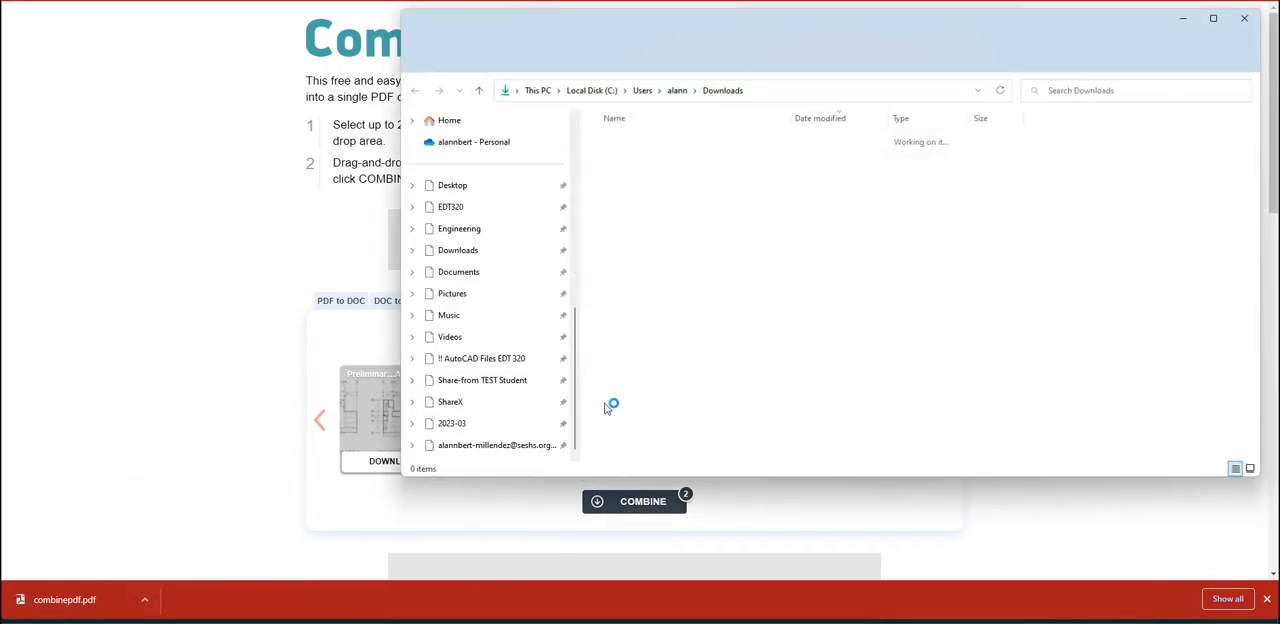
Open combinepdf.pdf, page between both sheets to check their content and order, and close it
double_click(637, 162)
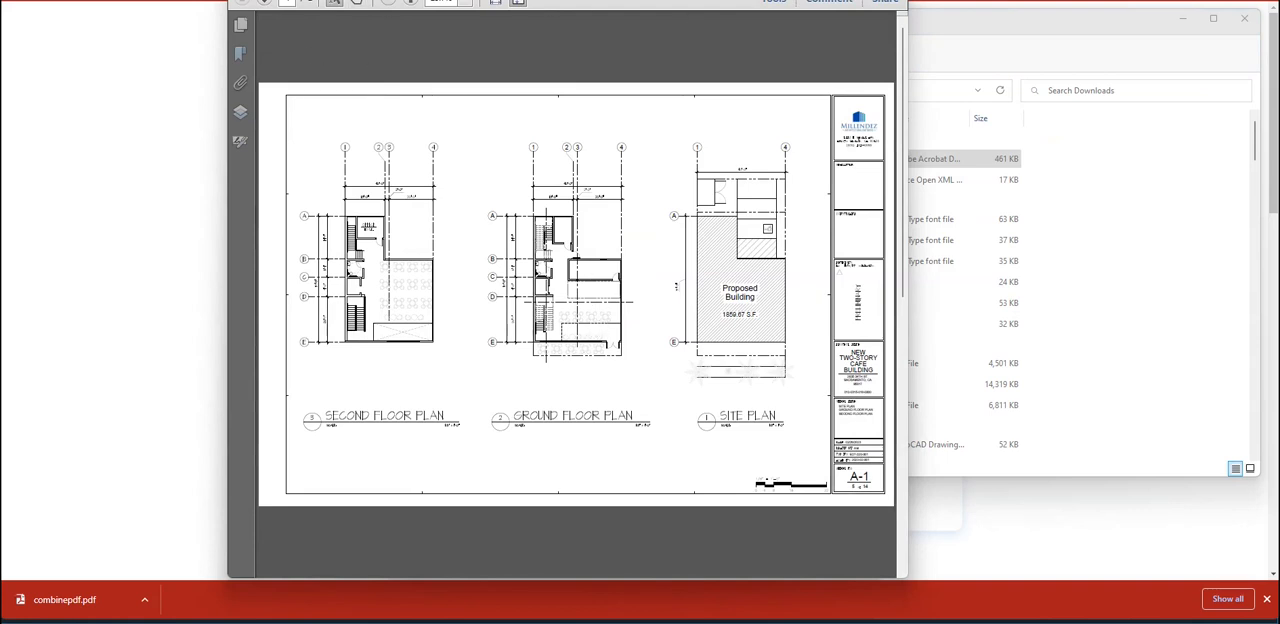
left_click_drag(778, 0, 791, 23)
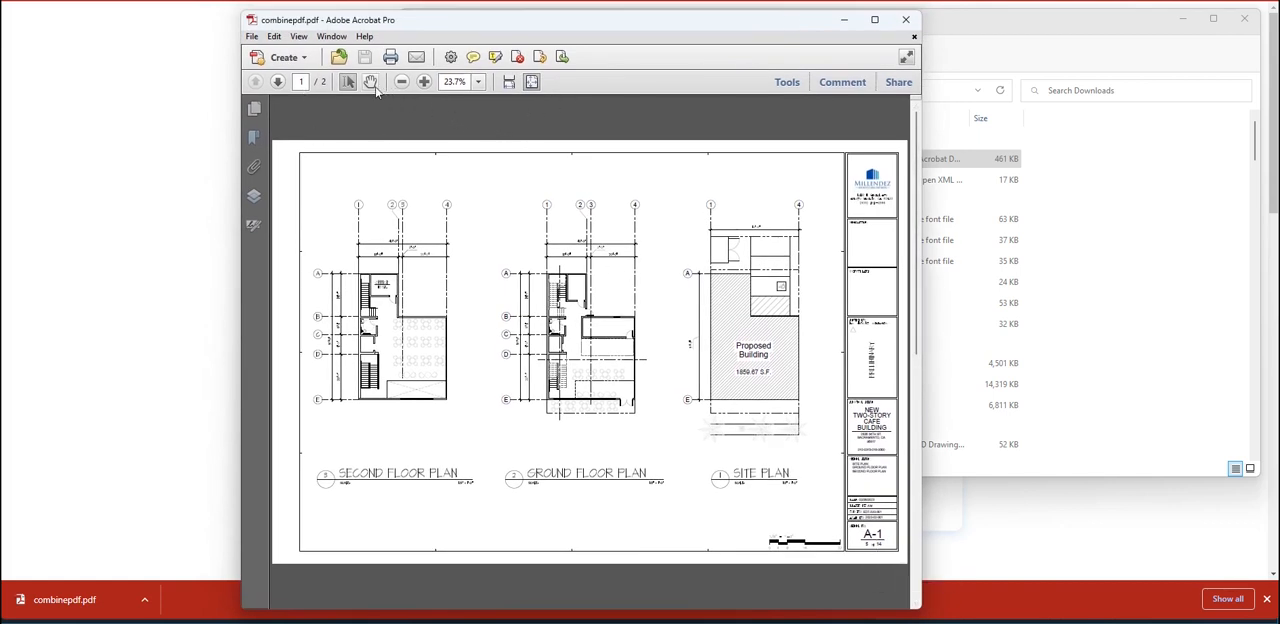
left_click(279, 84)
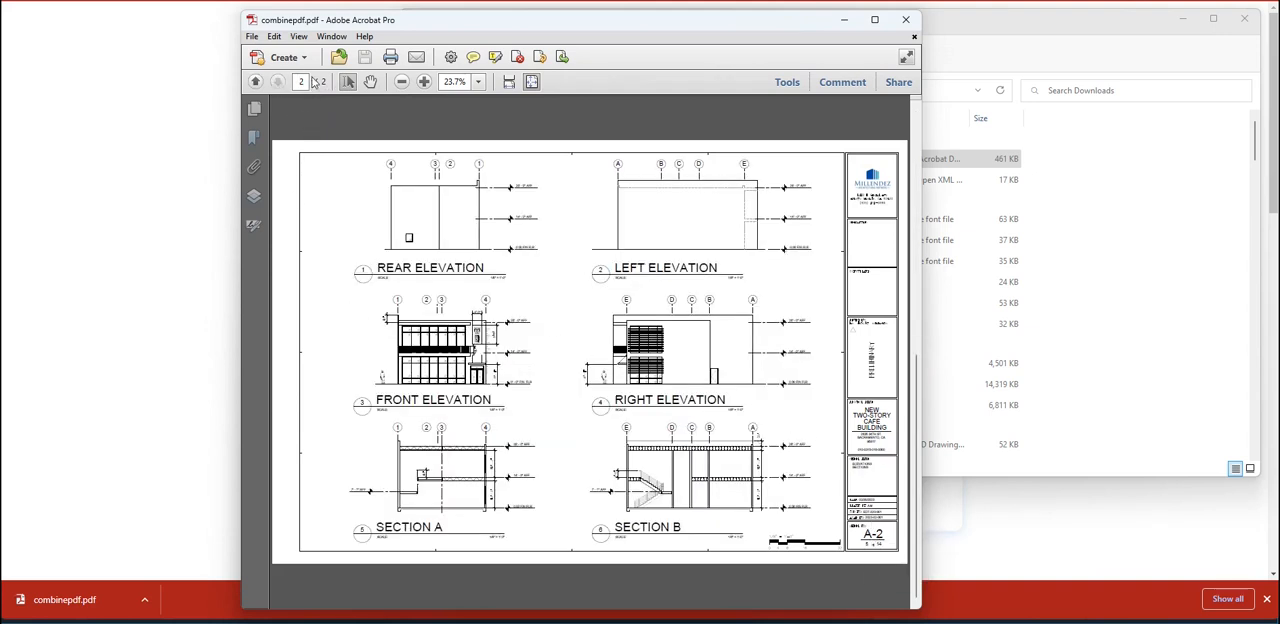
left_click(256, 82)
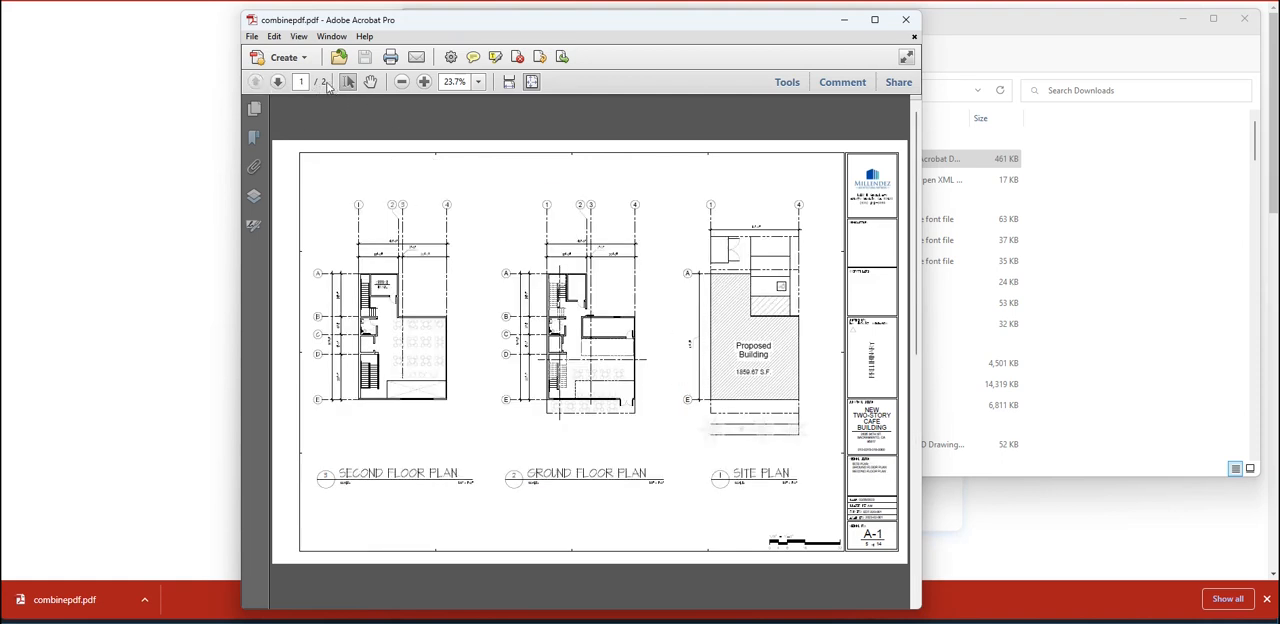
left_click(278, 82)
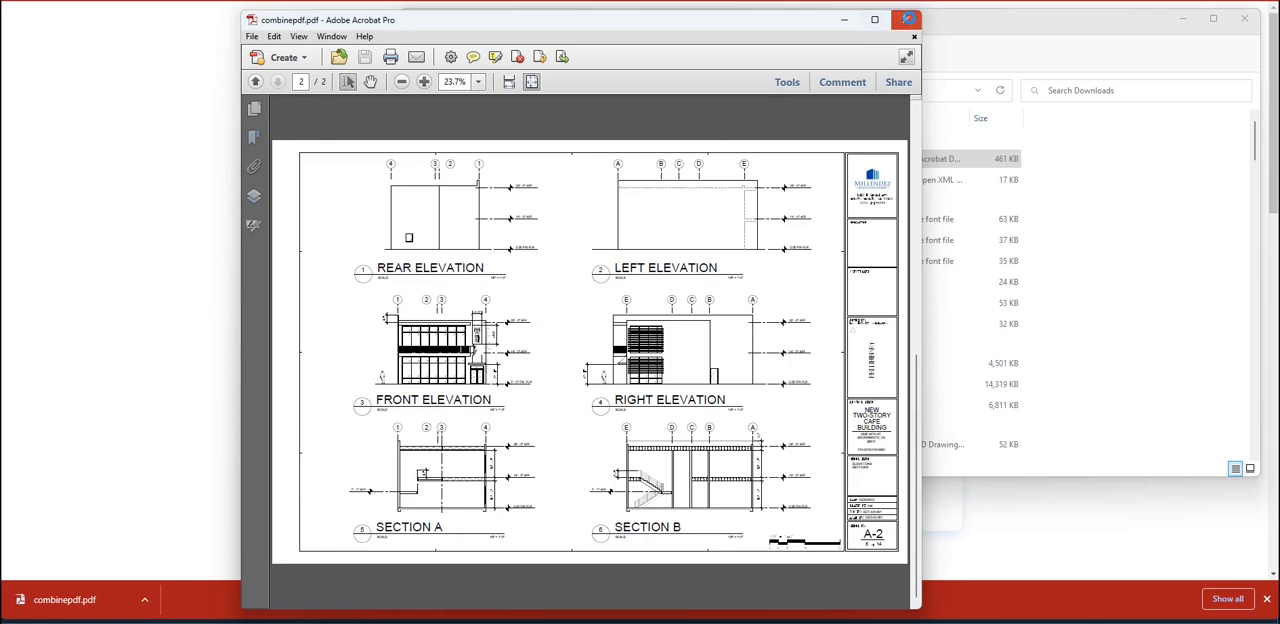
left_click(908, 19)
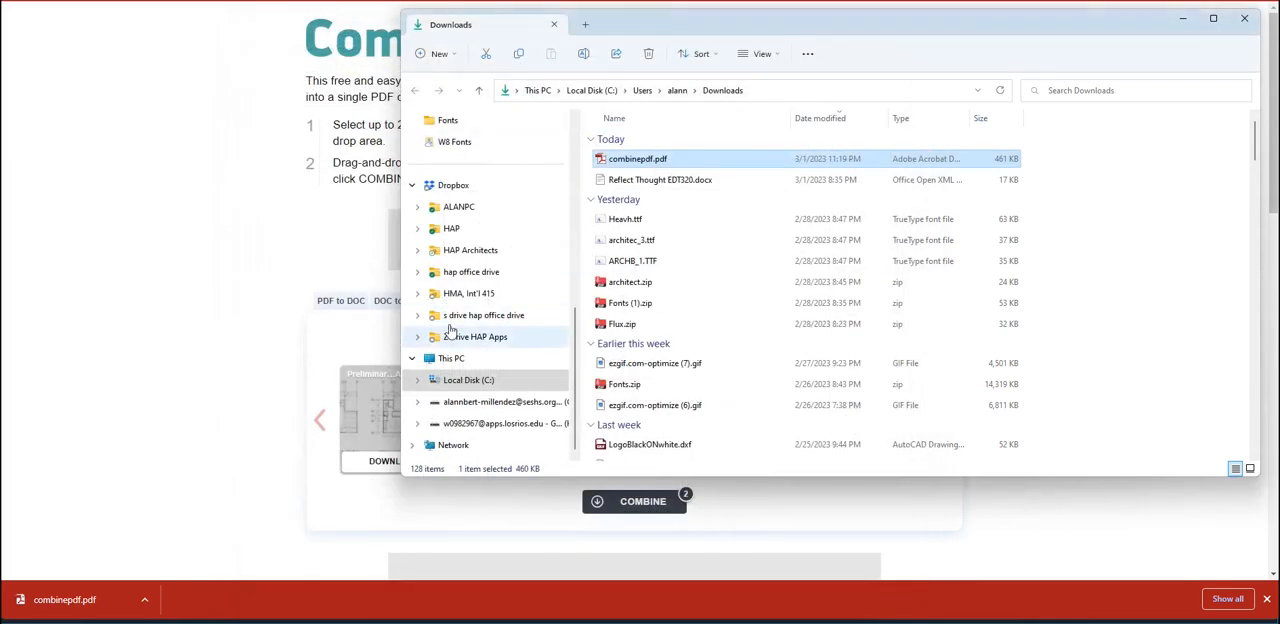
Rename combinepdf.pdf in the Downloads folder to the author's surname followed by "-Preliminary"
right_click(652, 163)
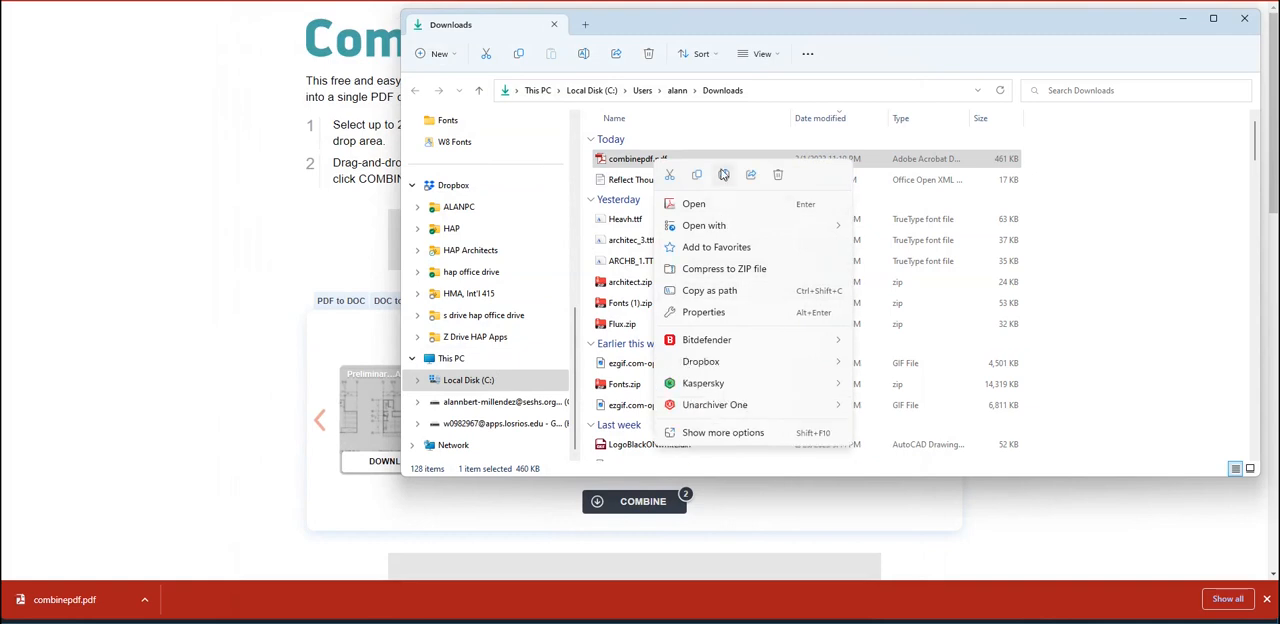
left_click(724, 175)
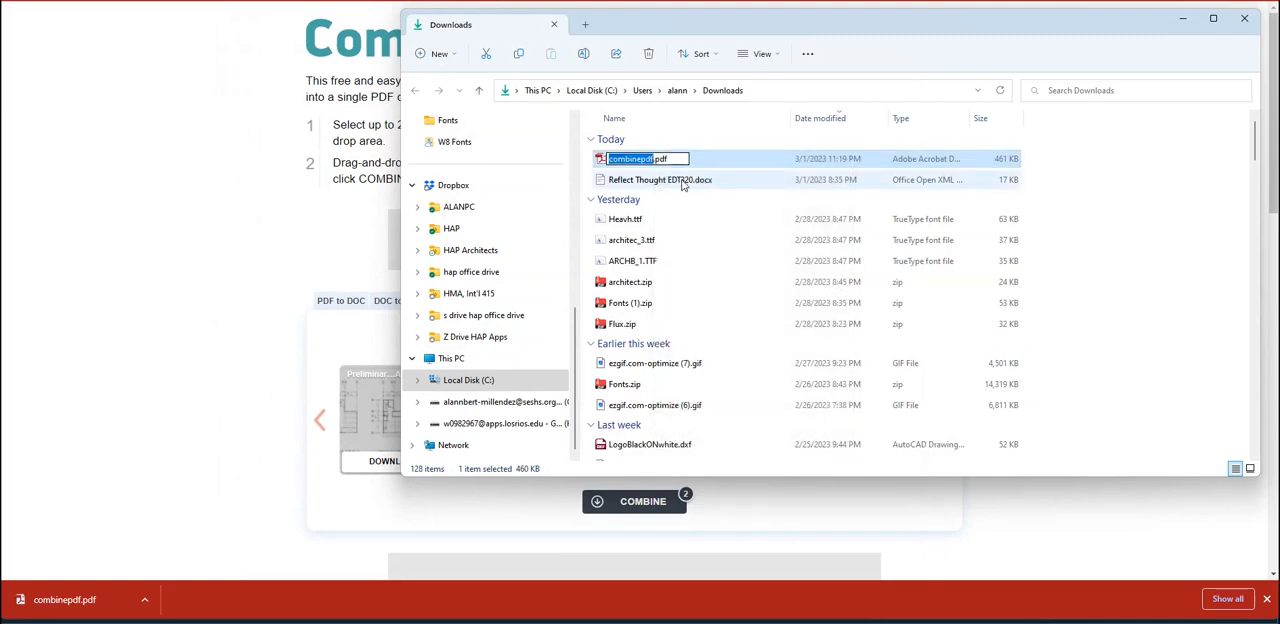
type("Millendez-Pre")
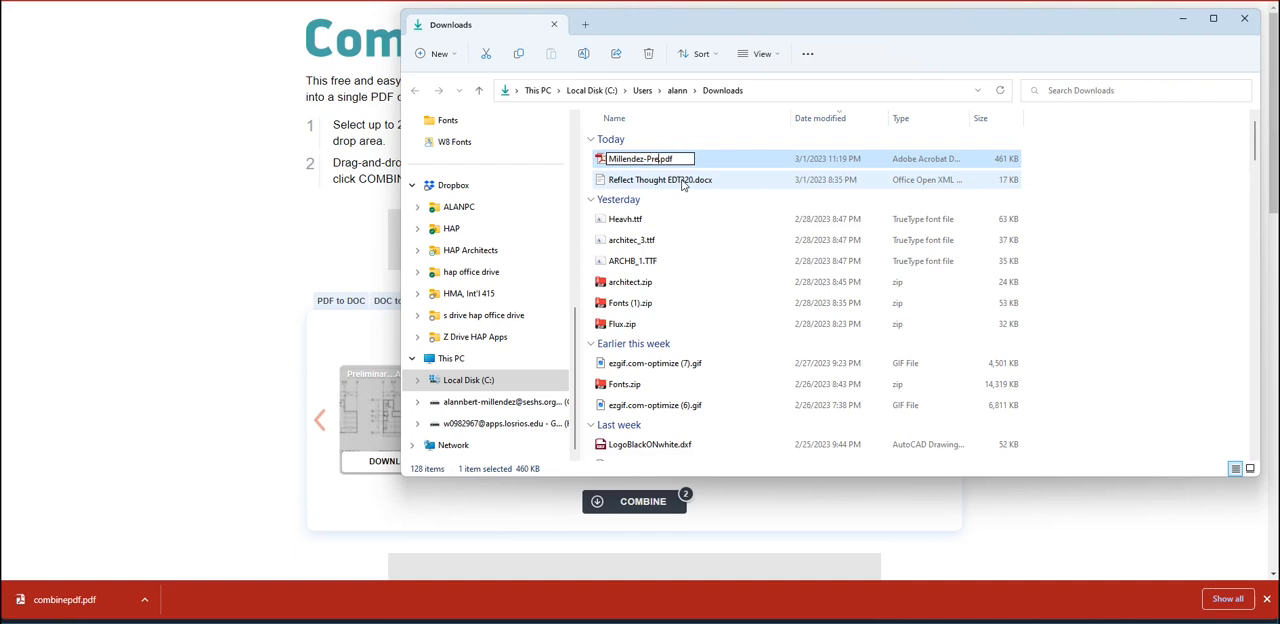
type("liminary")
key("Return")
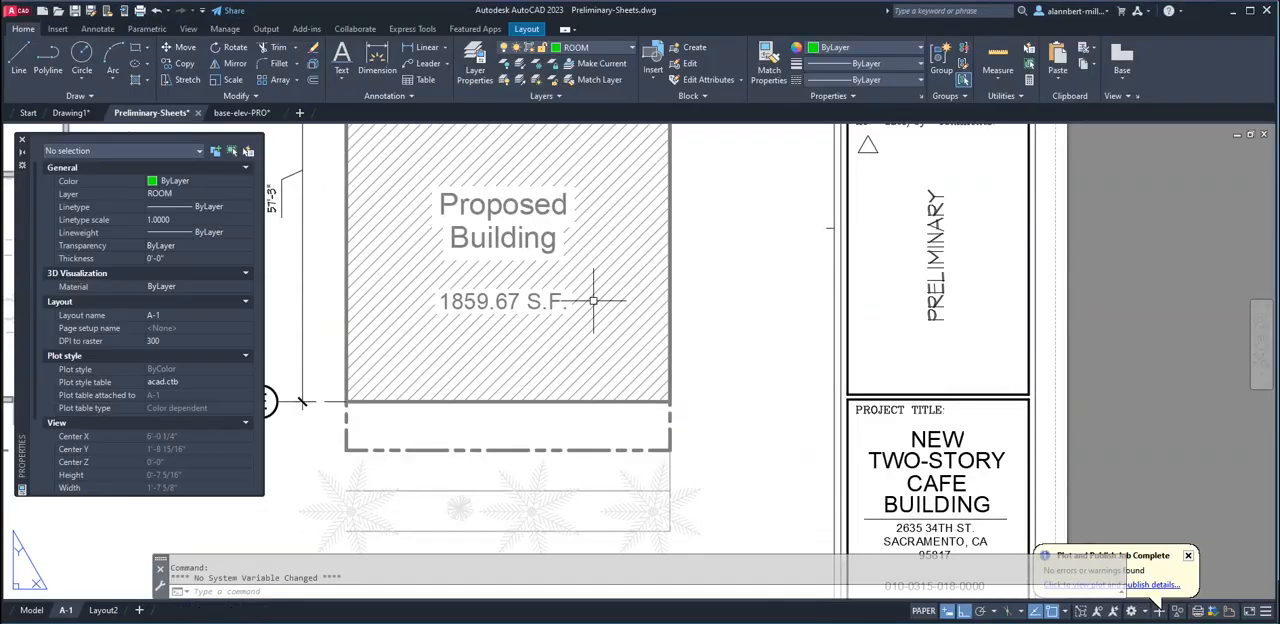
scroll(586, 295, "down", 5)
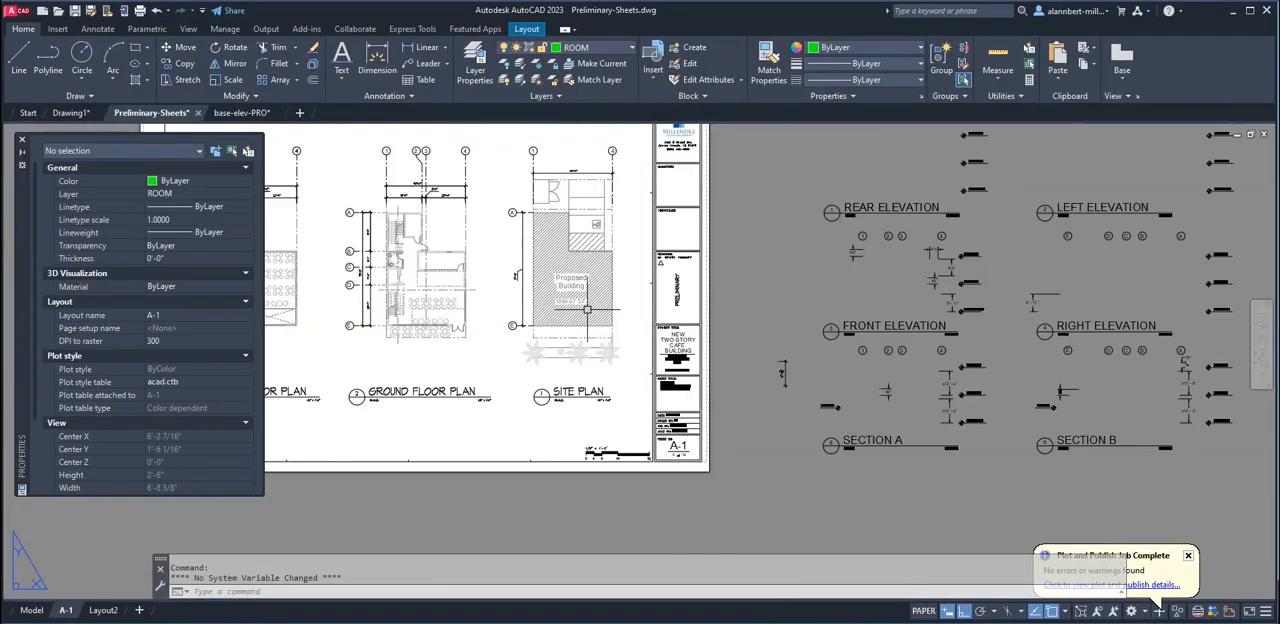
middle_click_drag(586, 309, 757, 375)
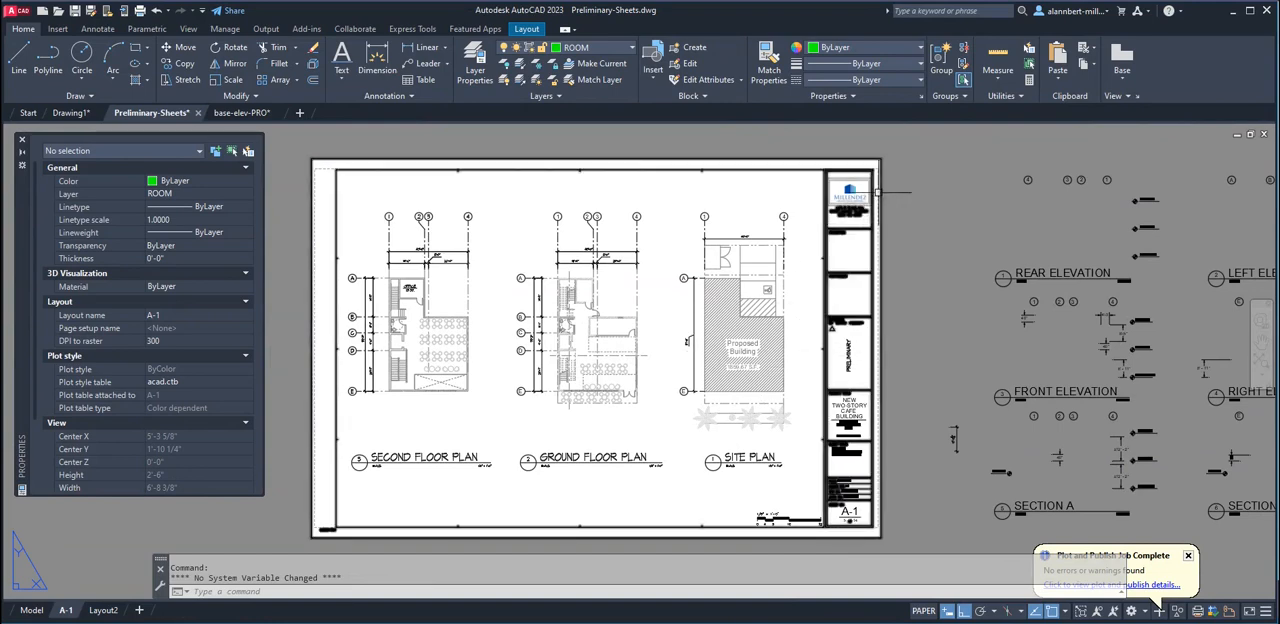